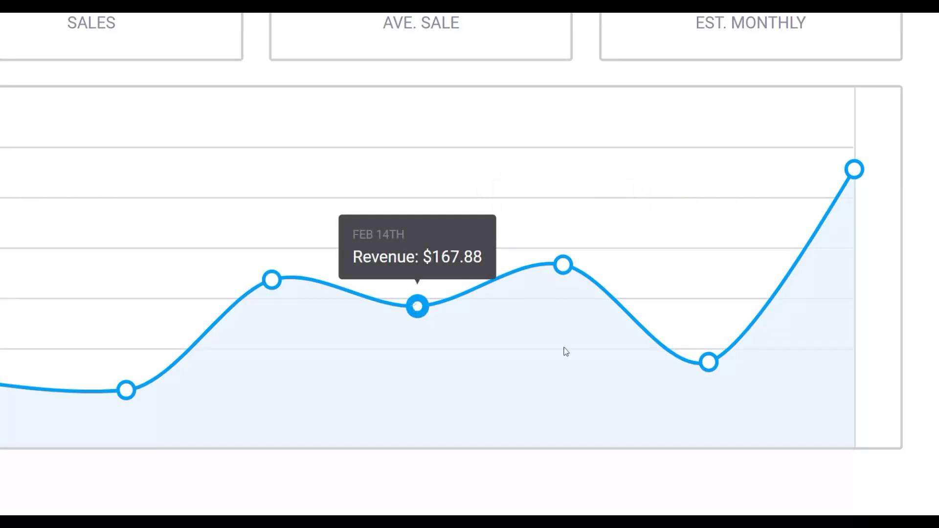
Scroll the SimilarWeb report past Engagement to the traffic-by-country list, with United States at 82.88%.
{"action": "mouse_move", "coordinate": [710, 361]}
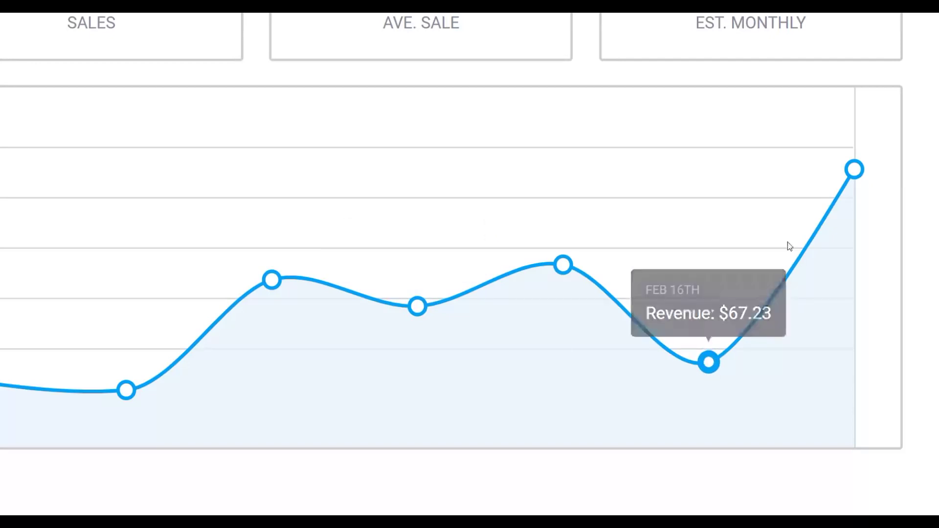
{"action": "mouse_move", "coordinate": [853, 169]}
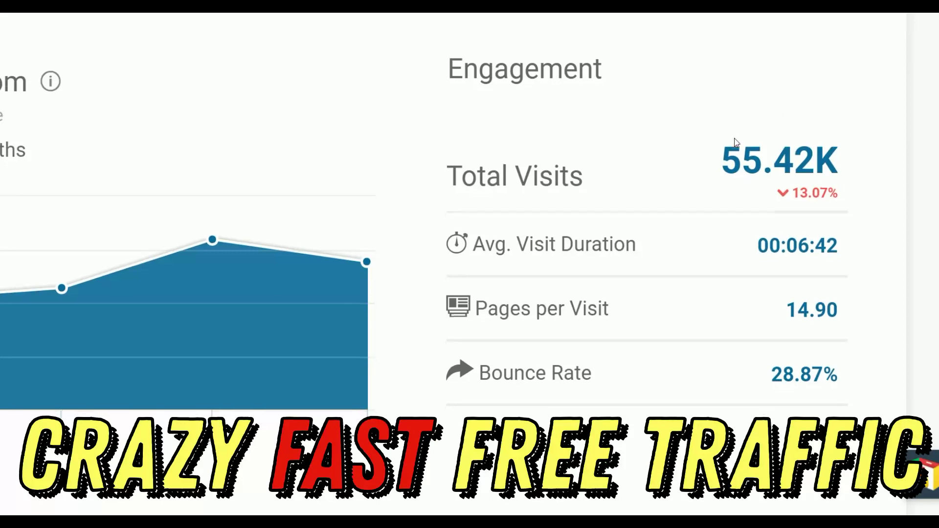
{"action": "scroll", "coordinate": [737, 142], "scroll_direction": "down", "scroll_amount": 8}
{"action": "scroll", "coordinate": [736, 142], "scroll_direction": "down", "scroll_amount": 2}
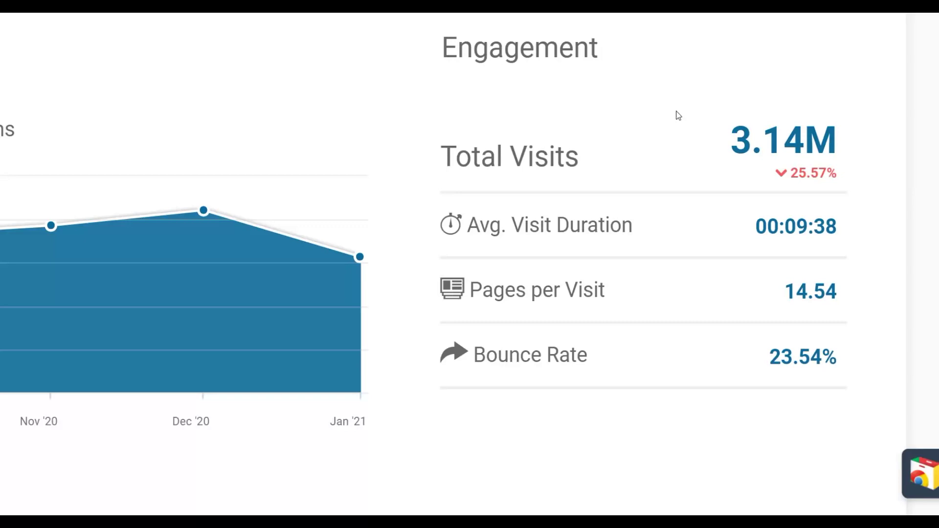
{"action": "scroll", "coordinate": [678, 116], "scroll_direction": "down", "scroll_amount": 8}
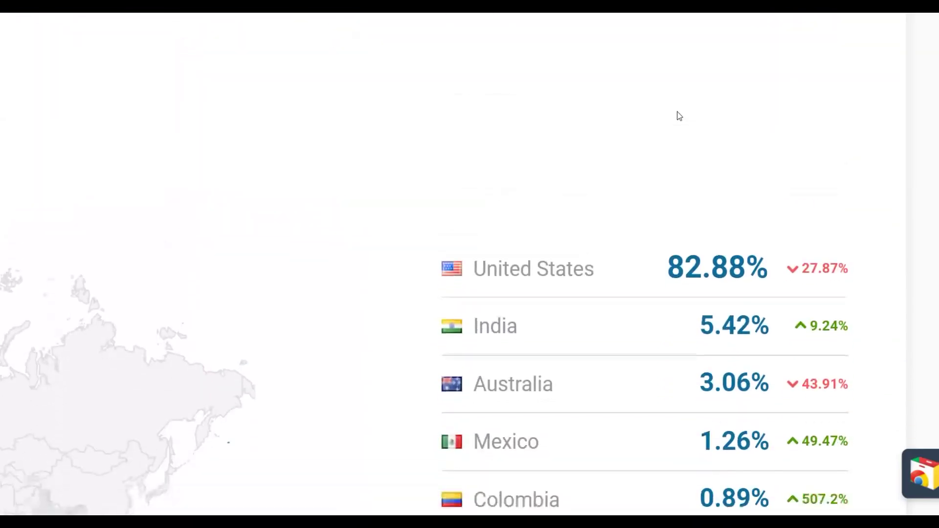
{"action": "scroll", "coordinate": [678, 115], "scroll_direction": "down", "scroll_amount": 1}
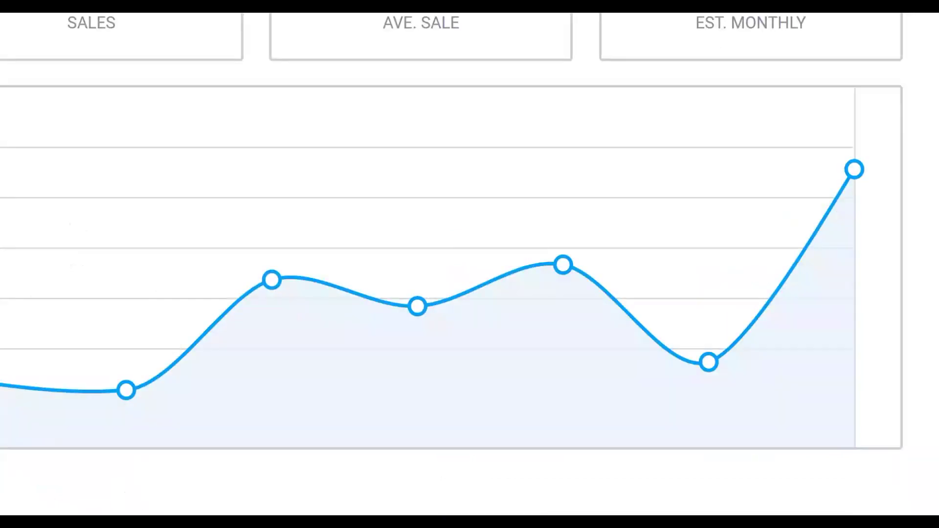
{"action": "mouse_move", "coordinate": [855, 169]}
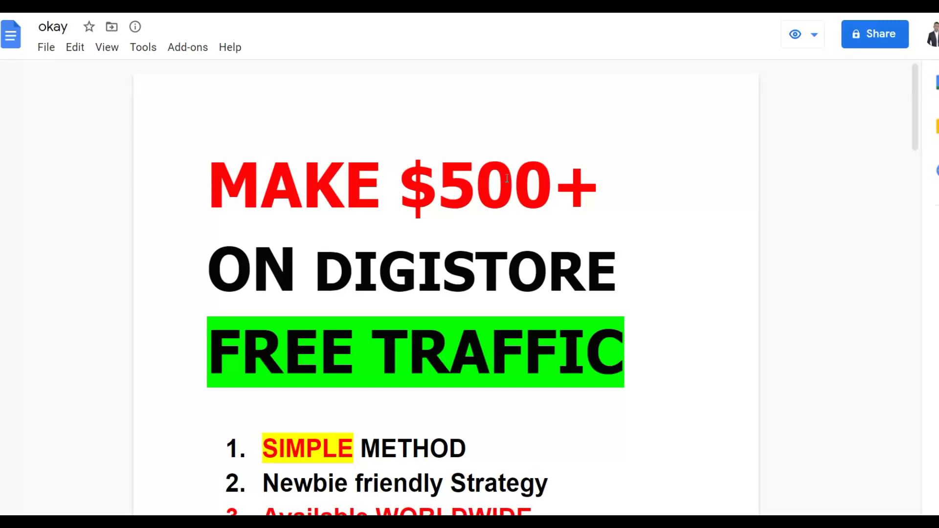
Scroll the 'okay' document to reveal all six numbered items, ending with FOLLOW MY STEPS.
{"action": "scroll", "coordinate": [507, 178], "scroll_direction": "down", "scroll_amount": 3}
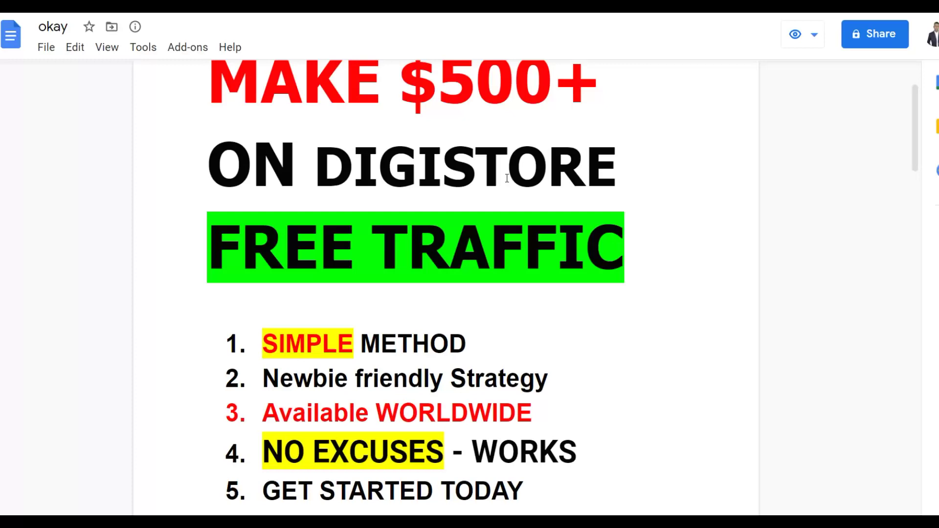
{"action": "scroll", "coordinate": [303, 222], "scroll_direction": "down", "scroll_amount": 3}
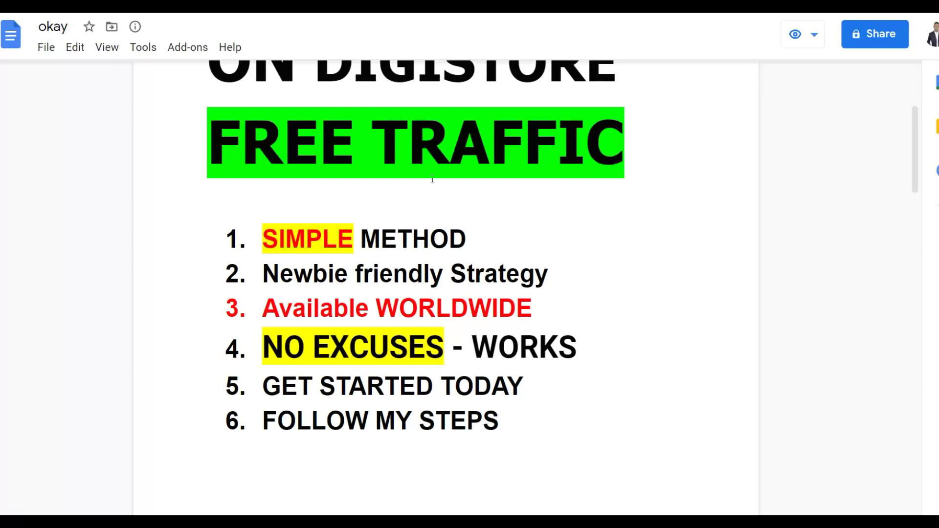
{"action": "scroll", "coordinate": [434, 177], "scroll_direction": "down", "scroll_amount": 5}
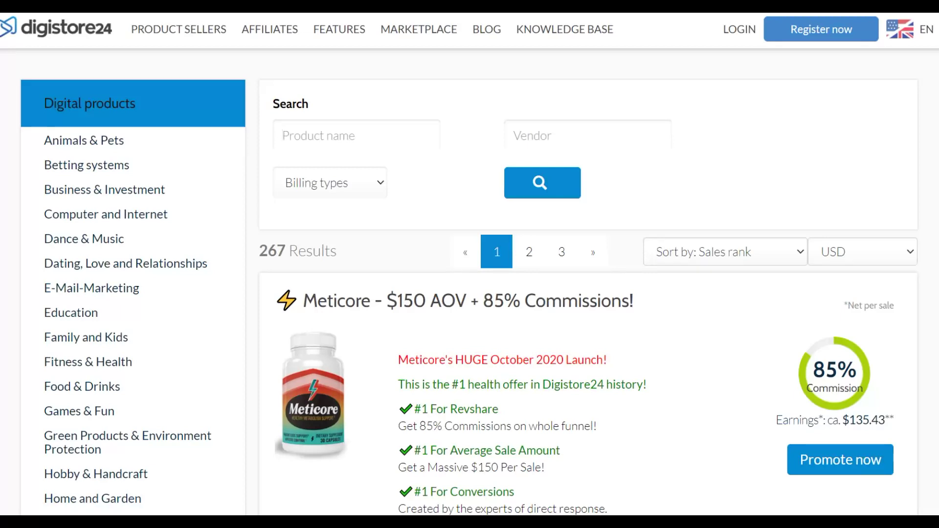
Scroll to Meticore's marketplace details, stats table and offer link.
{"action": "scroll", "coordinate": [688, 225], "scroll_direction": "down", "scroll_amount": 2}
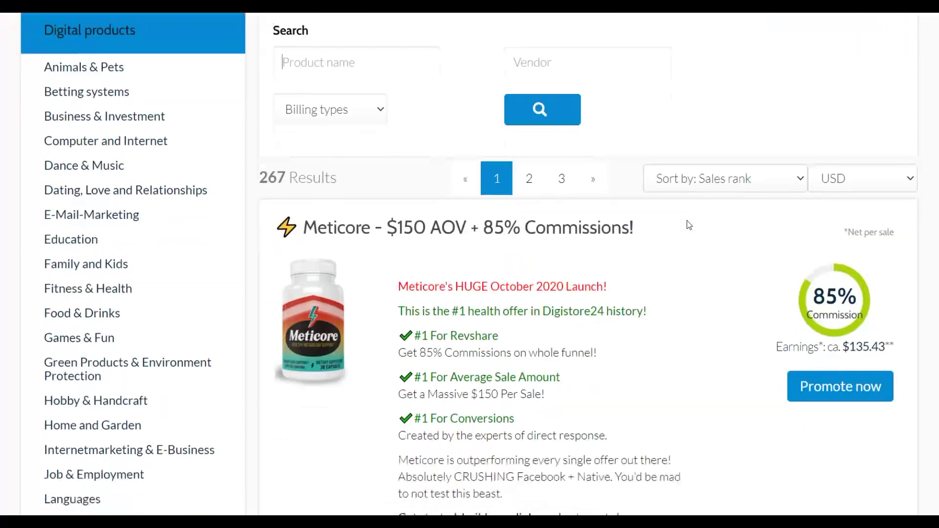
{"action": "scroll", "coordinate": [689, 225], "scroll_direction": "down", "scroll_amount": 5}
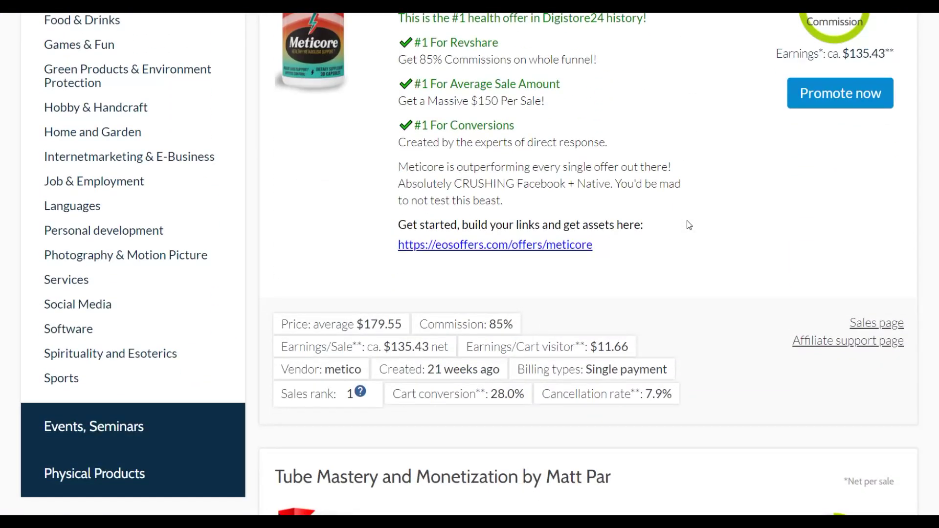
{"action": "scroll", "coordinate": [689, 225], "scroll_direction": "down", "scroll_amount": 5}
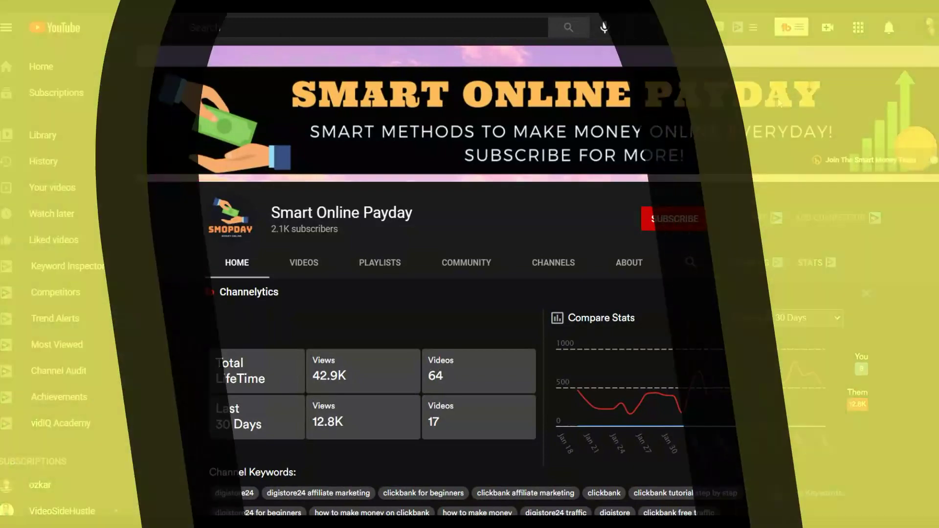
Browse the Smart Online Payday channel's Uploads, Popular uploads and Digistore24/Clickbank playlists.
{"action": "scroll", "coordinate": [792, 103], "scroll_direction": "down", "scroll_amount": 6}
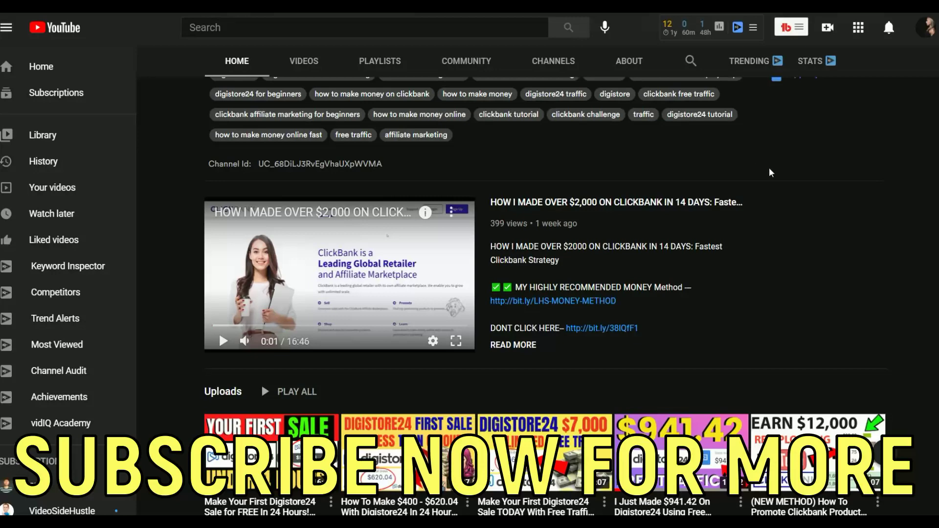
{"action": "scroll", "coordinate": [771, 172], "scroll_direction": "down", "scroll_amount": 3}
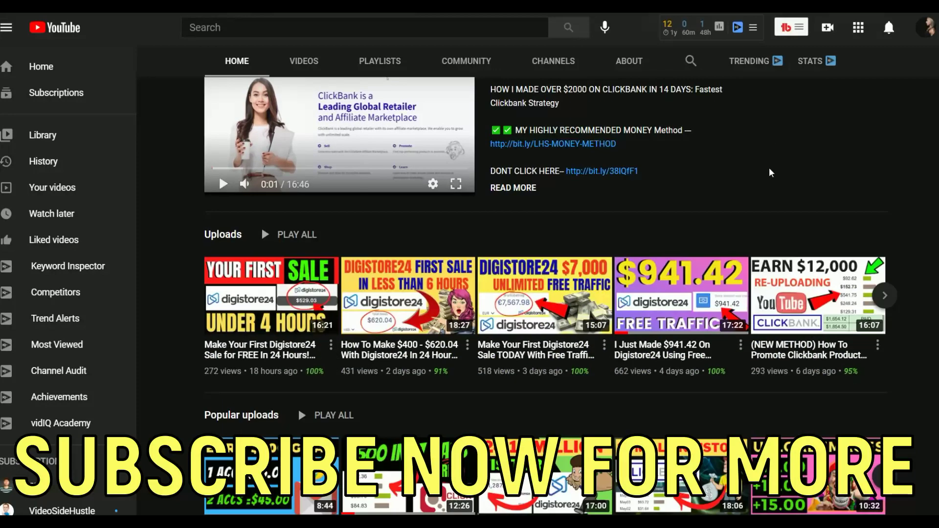
{"action": "scroll", "coordinate": [771, 172], "scroll_direction": "down", "scroll_amount": 3}
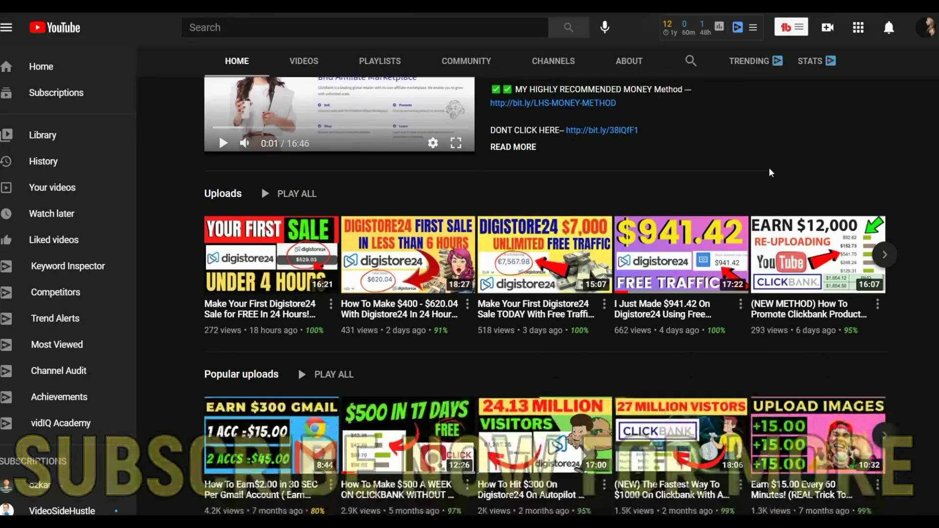
{"action": "mouse_move", "coordinate": [771, 172]}
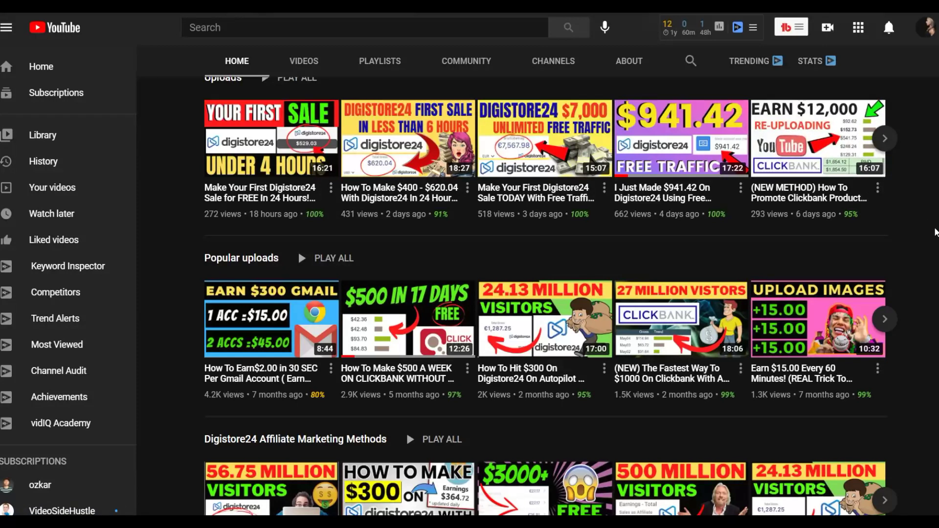
{"action": "scroll", "coordinate": [936, 233], "scroll_direction": "down", "scroll_amount": 6}
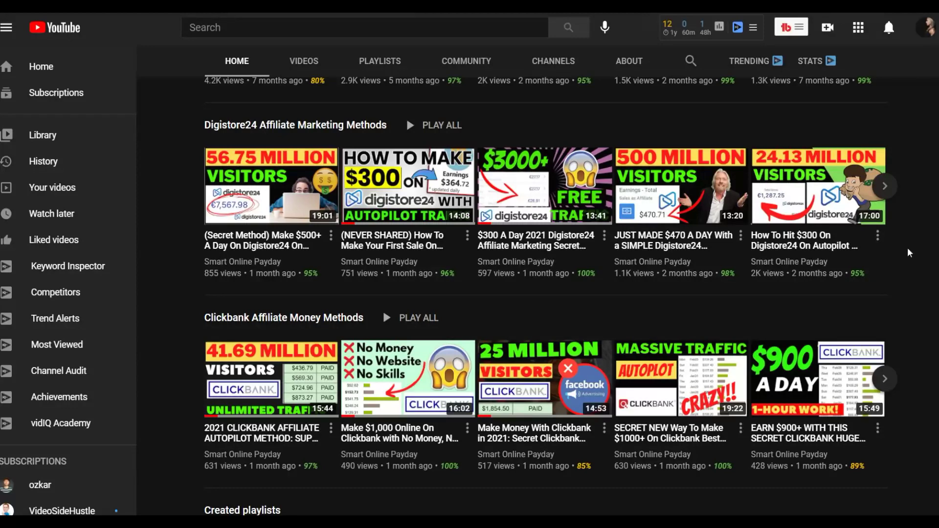
{"action": "scroll", "coordinate": [909, 252], "scroll_direction": "down", "scroll_amount": 7}
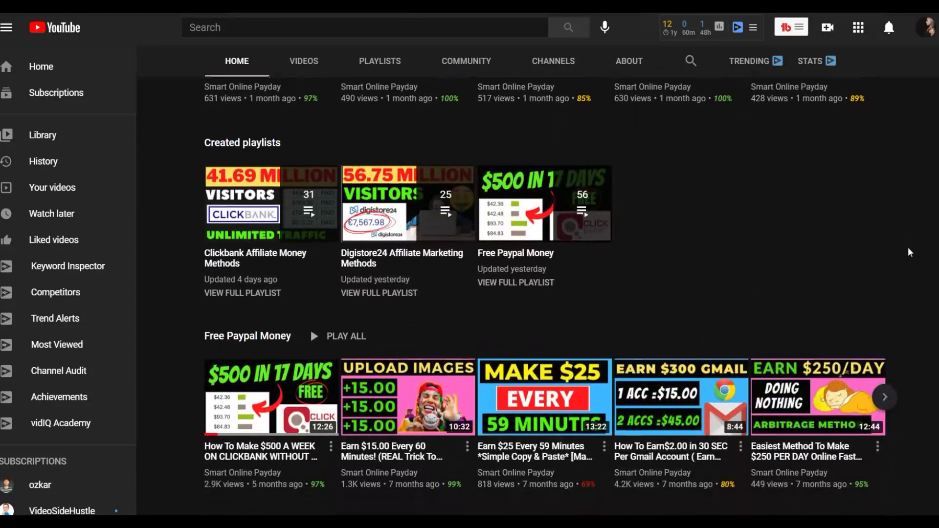
{"action": "scroll", "coordinate": [909, 252], "scroll_direction": "up", "scroll_amount": 6}
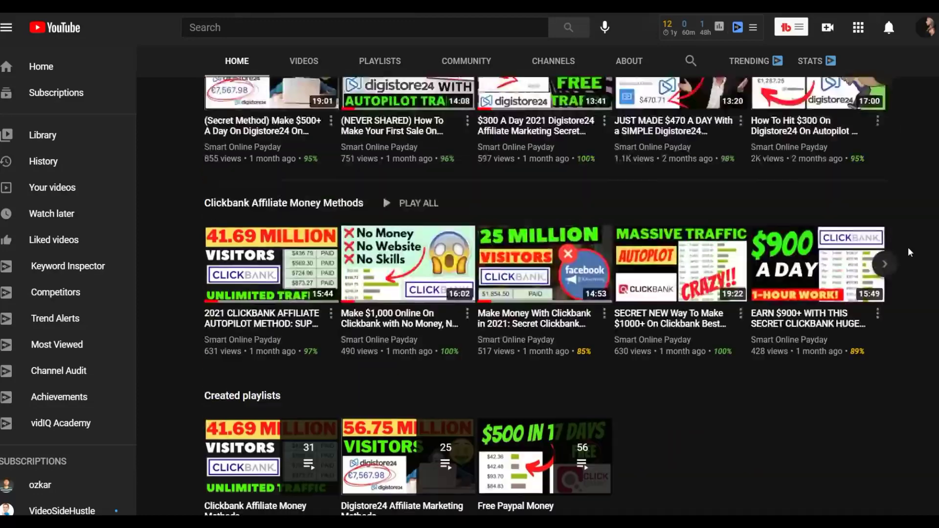
{"action": "mouse_move", "coordinate": [308, 141]}
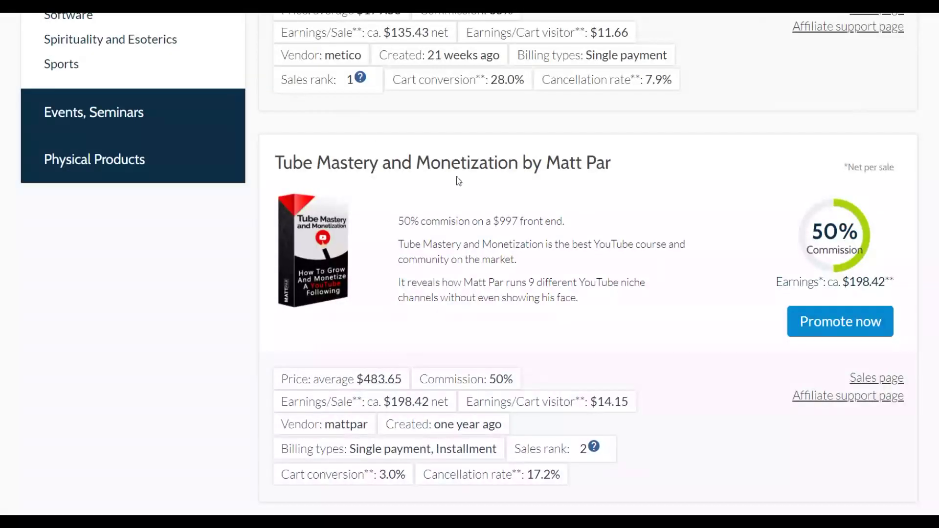
Open the Digistore24 marketplace and filter it to Family and Kids, showing 5 products.
{"action": "scroll", "coordinate": [606, 216], "scroll_direction": "up", "scroll_amount": 15}
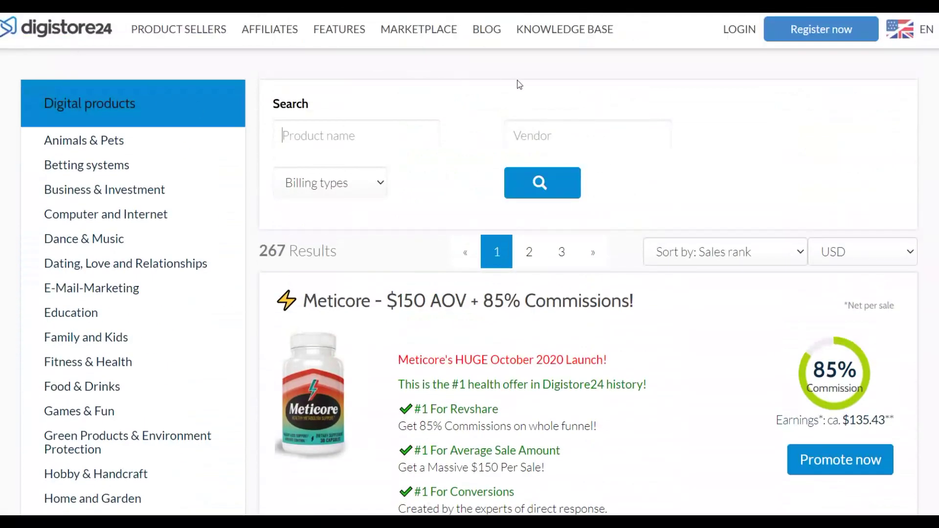
{"action": "left_click", "coordinate": [425, 32]}
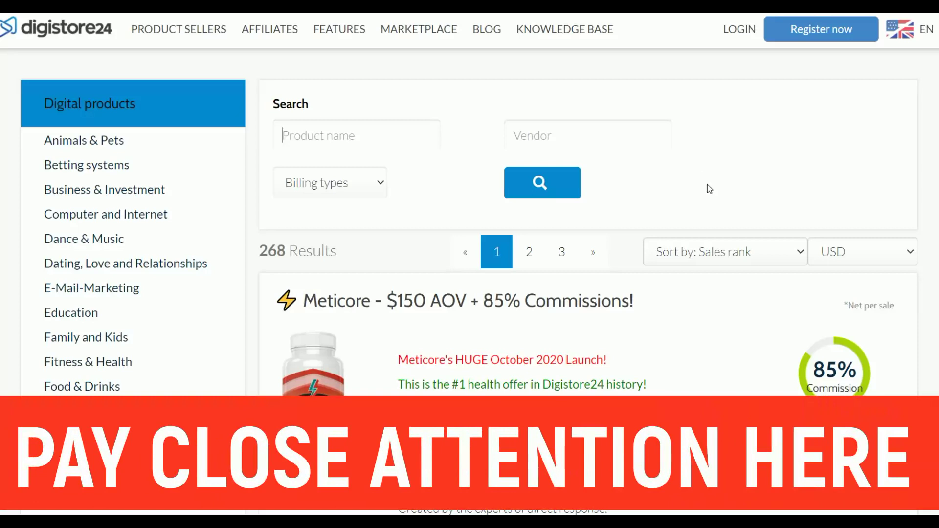
{"action": "scroll", "coordinate": [709, 184], "scroll_direction": "down", "scroll_amount": 3}
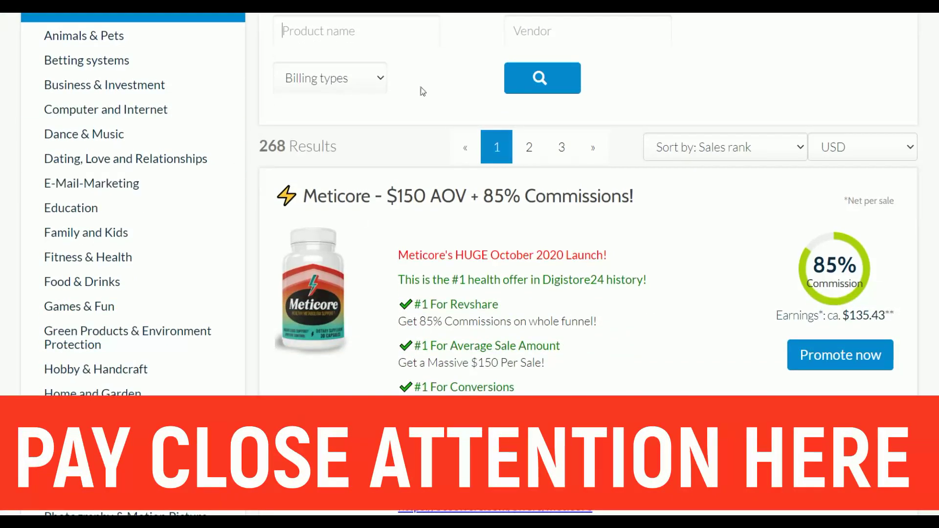
{"action": "scroll", "coordinate": [98, 117], "scroll_direction": "down", "scroll_amount": 3}
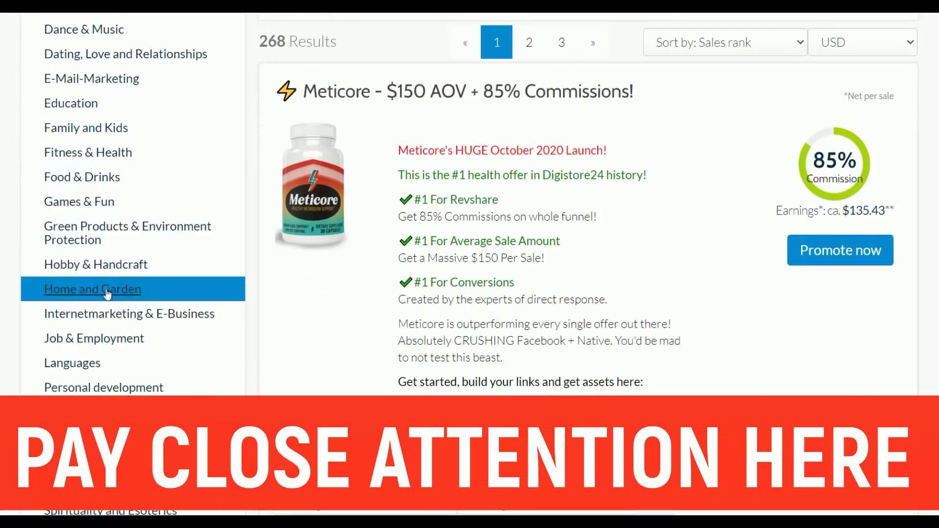
{"action": "left_click", "coordinate": [78, 131]}
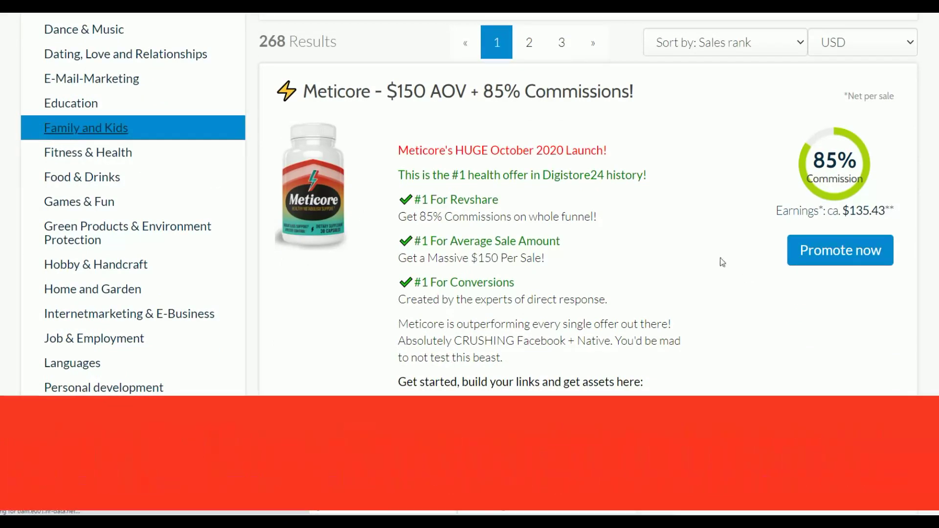
{"action": "scroll", "coordinate": [498, 253], "scroll_direction": "down", "scroll_amount": 2}
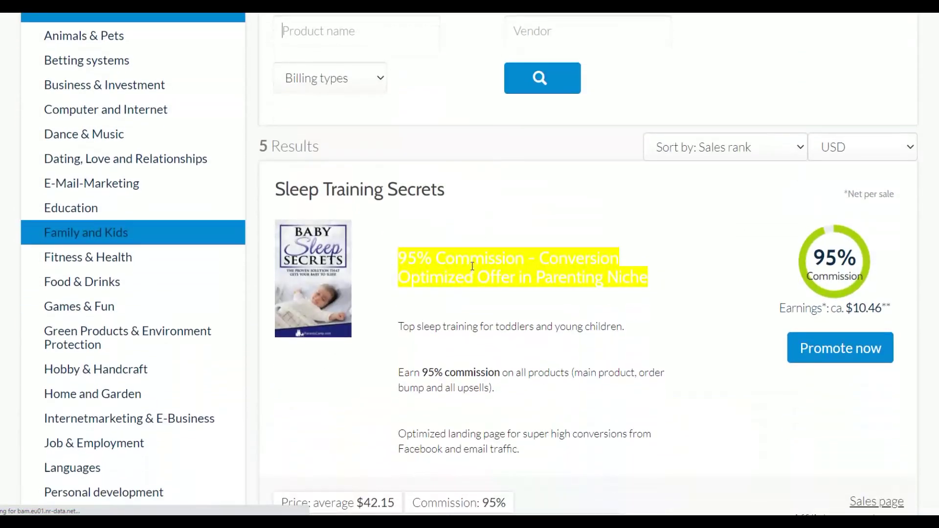
Filter the marketplace to Fitness & Health and browse its keto fitness offers.
{"action": "left_click", "coordinate": [99, 259]}
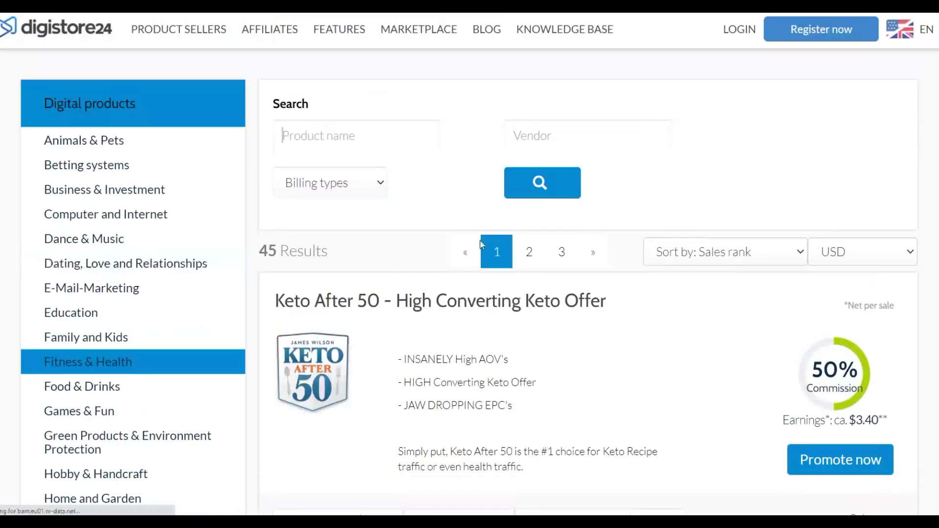
{"action": "scroll", "coordinate": [568, 245], "scroll_direction": "down", "scroll_amount": 6}
{"action": "scroll", "coordinate": [781, 239], "scroll_direction": "down", "scroll_amount": 6}
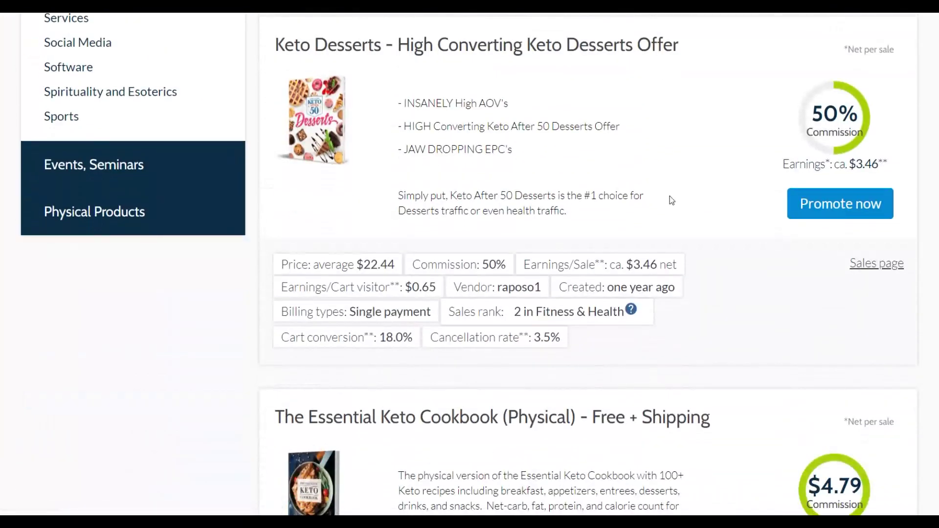
{"action": "scroll", "coordinate": [672, 201], "scroll_direction": "up", "scroll_amount": 12}
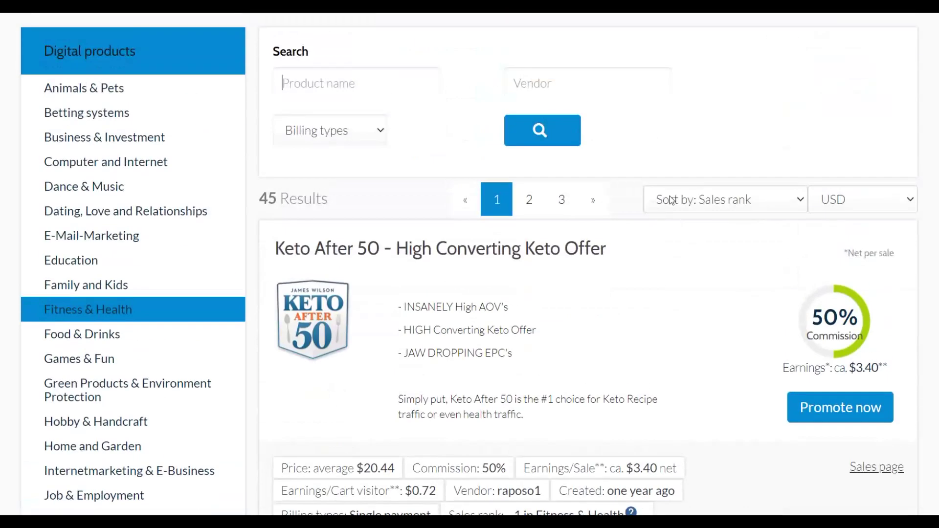
{"action": "scroll", "coordinate": [671, 201], "scroll_direction": "up", "scroll_amount": 1}
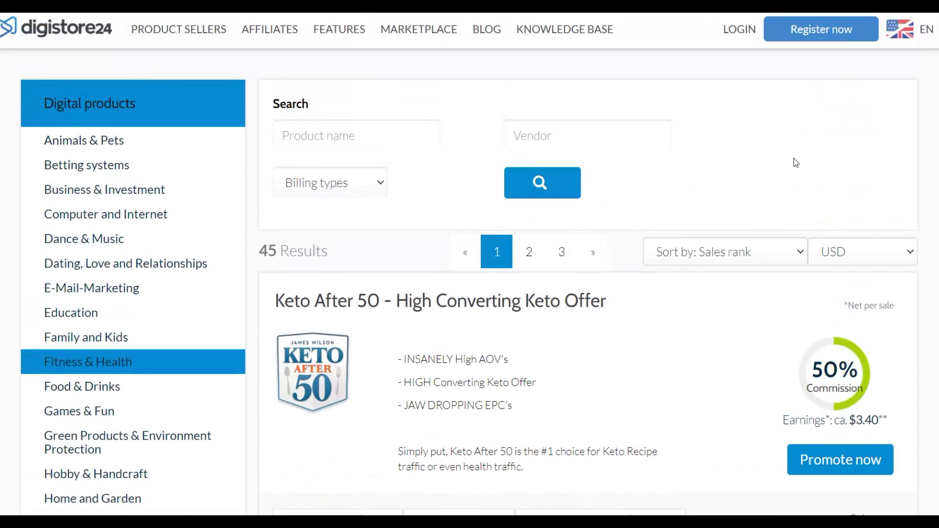
{"action": "scroll", "coordinate": [734, 173], "scroll_direction": "down", "scroll_amount": 7}
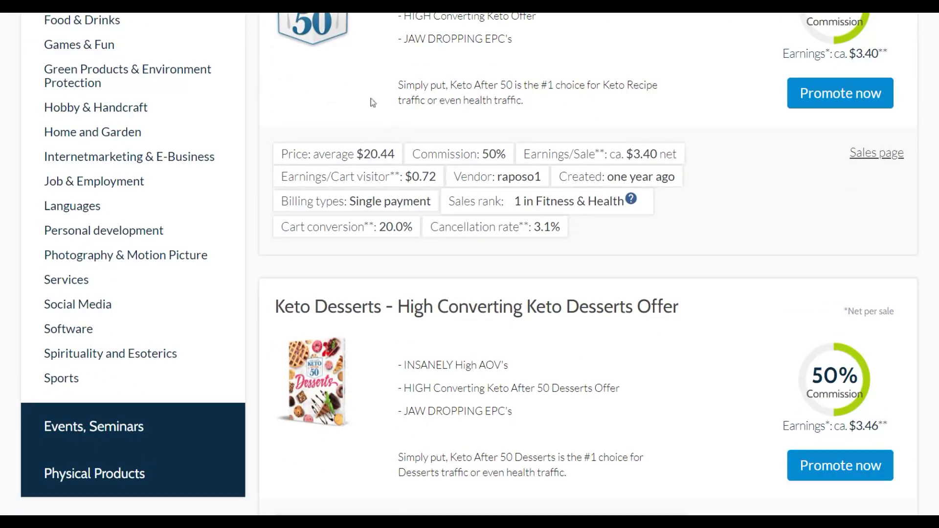
{"action": "scroll", "coordinate": [400, 94], "scroll_direction": "down", "scroll_amount": 2}
{"action": "scroll", "coordinate": [406, 93], "scroll_direction": "down", "scroll_amount": 3}
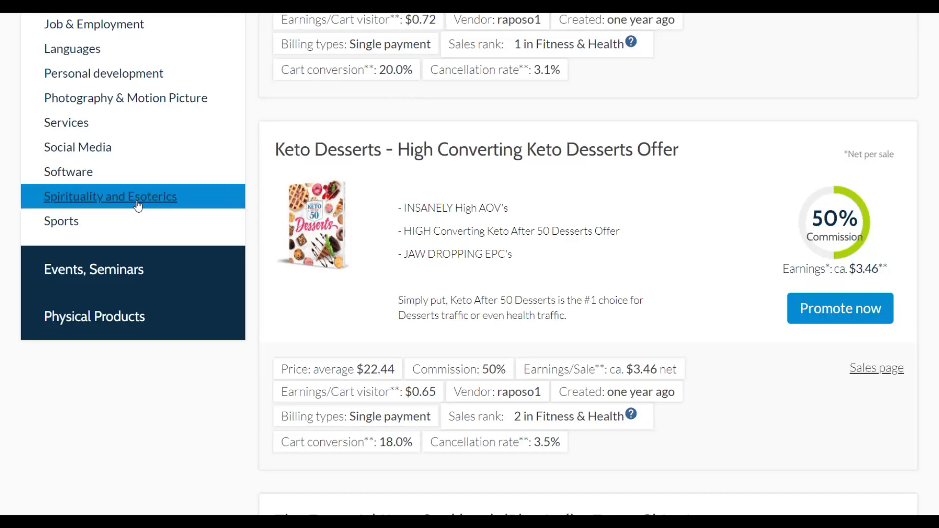
{"action": "scroll", "coordinate": [163, 200], "scroll_direction": "down", "scroll_amount": 3}
Switch the listing to Physical Products and scroll through the supplement offers.
{"action": "left_click", "coordinate": [68, 176]}
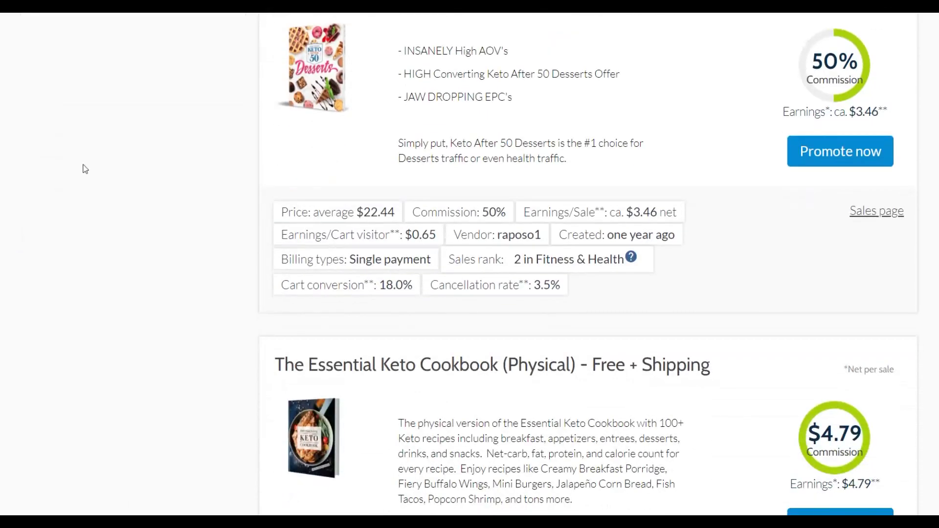
{"action": "scroll", "coordinate": [368, 192], "scroll_direction": "up", "scroll_amount": 2}
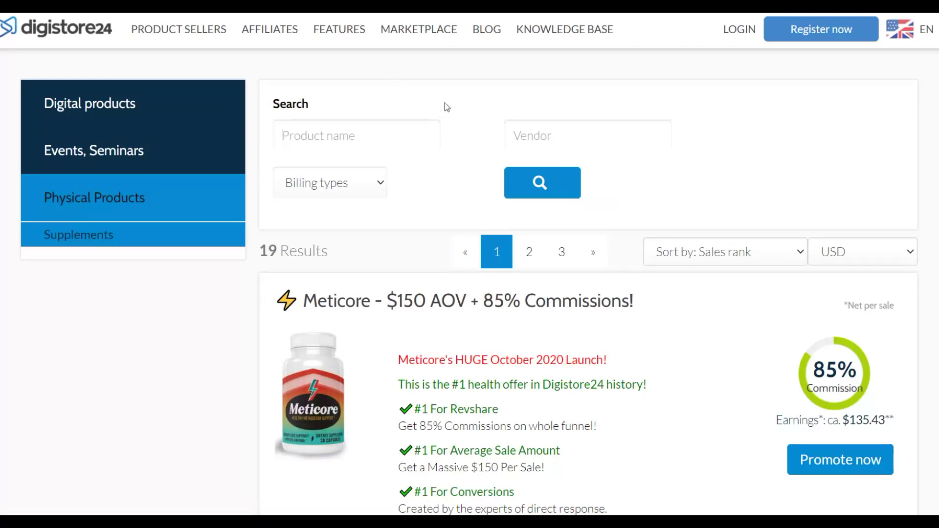
{"action": "scroll", "coordinate": [885, 195], "scroll_direction": "down", "scroll_amount": 5}
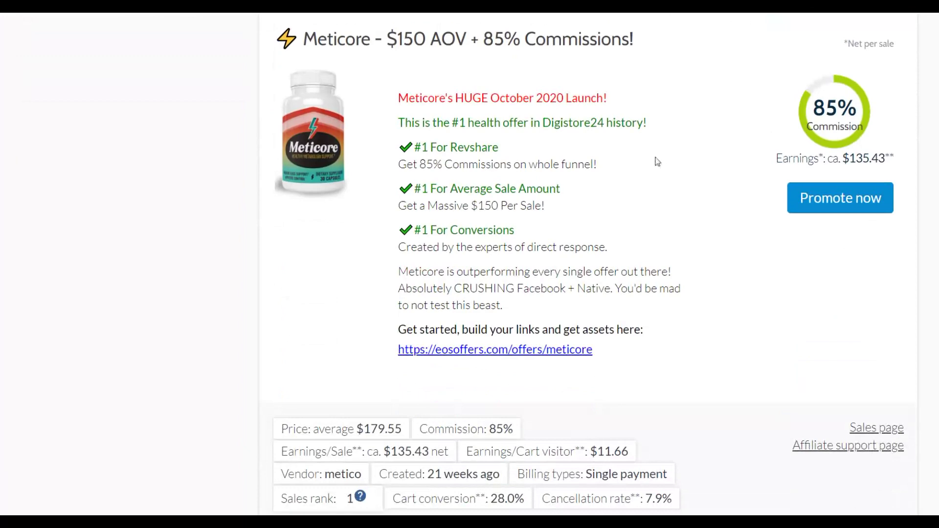
{"action": "scroll", "coordinate": [829, 173], "scroll_direction": "down", "scroll_amount": 7}
{"action": "scroll", "coordinate": [832, 168], "scroll_direction": "down", "scroll_amount": 10}
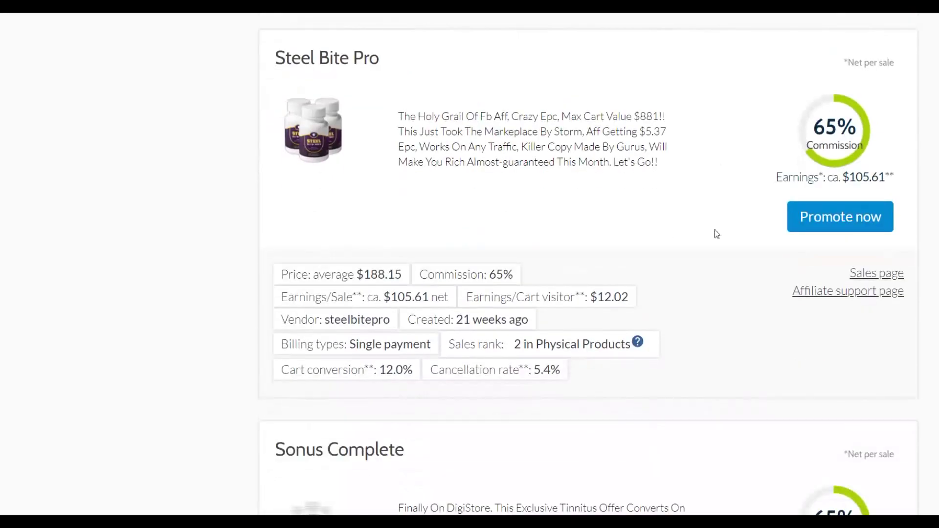
{"action": "scroll", "coordinate": [740, 221], "scroll_direction": "down", "scroll_amount": 4}
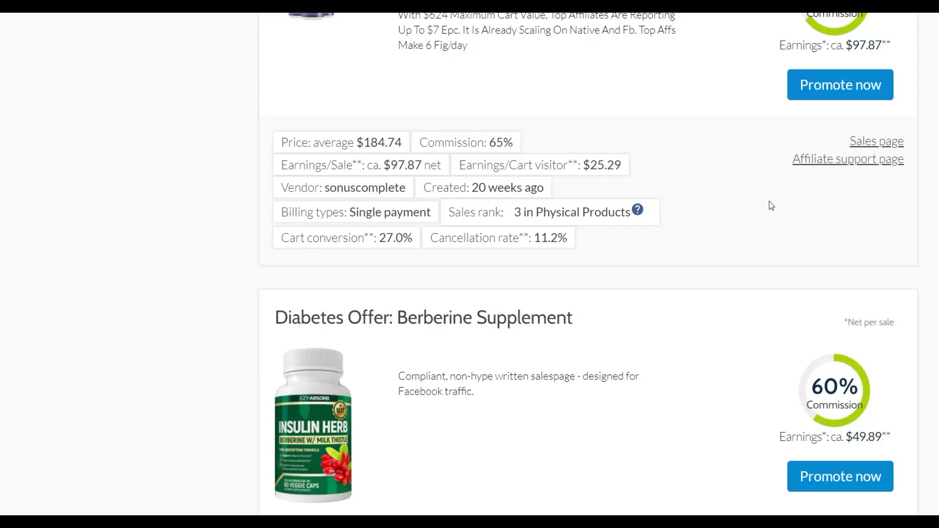
{"action": "scroll", "coordinate": [726, 192], "scroll_direction": "down", "scroll_amount": 1}
{"action": "scroll", "coordinate": [738, 195], "scroll_direction": "up", "scroll_amount": 13}
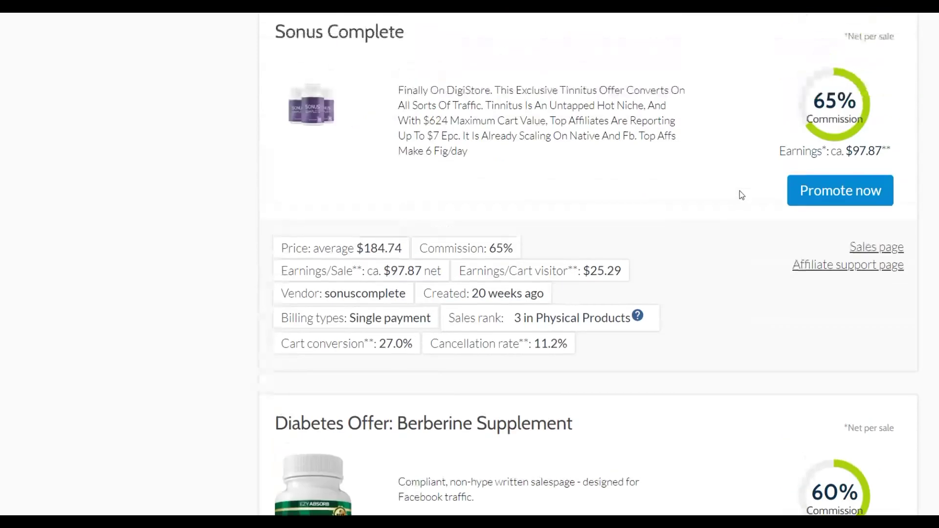
{"action": "scroll", "coordinate": [740, 195], "scroll_direction": "up", "scroll_amount": 12}
{"action": "scroll", "coordinate": [739, 196], "scroll_direction": "down", "scroll_amount": 3}
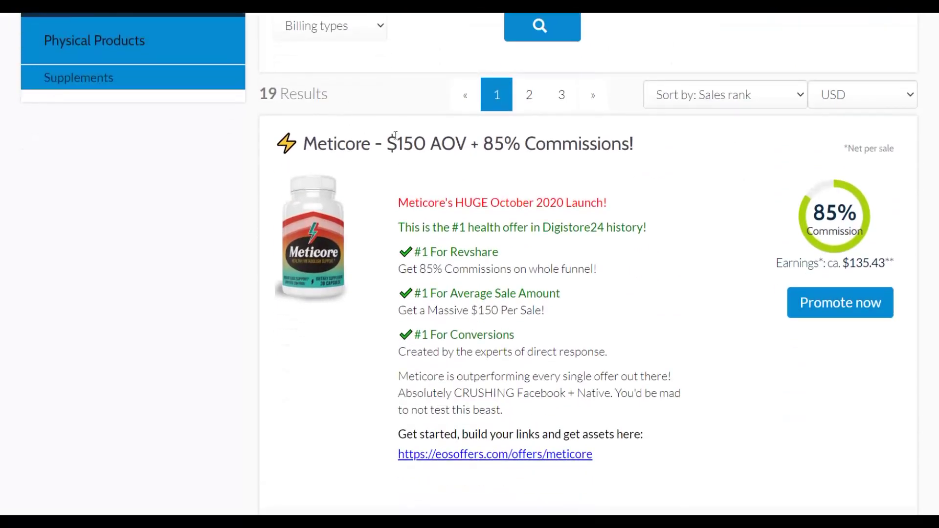
{"action": "scroll", "coordinate": [503, 156], "scroll_direction": "down", "scroll_amount": 7}
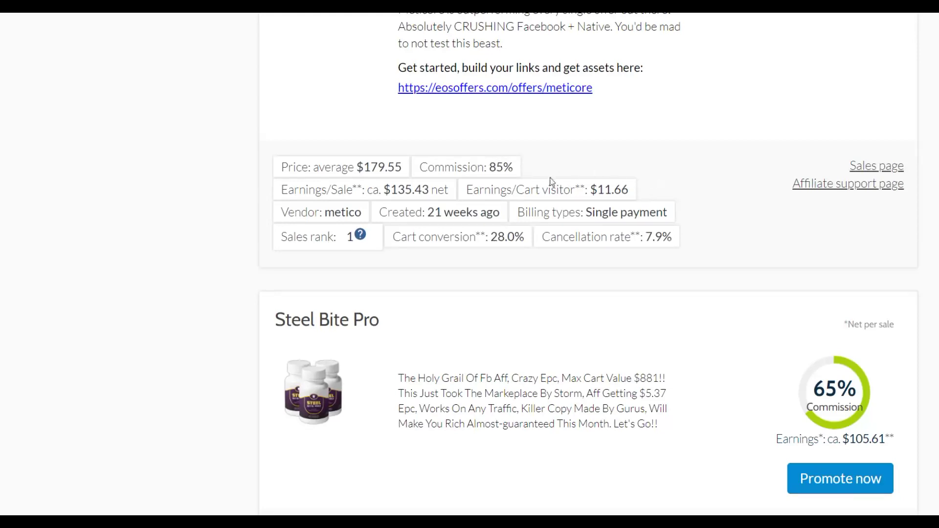
{"action": "scroll", "coordinate": [535, 173], "scroll_direction": "down", "scroll_amount": 2}
{"action": "scroll", "coordinate": [453, 183], "scroll_direction": "up", "scroll_amount": 2}
Highlight Meticore's cancellation rate and compare it against the other supplements' stats.
{"action": "left_click_drag", "start_coordinate": [563, 237], "coordinate": [672, 238]}
{"action": "left_click", "coordinate": [659, 237]}
{"action": "scroll", "coordinate": [511, 225], "scroll_direction": "down", "scroll_amount": 4}
{"action": "scroll", "coordinate": [495, 135], "scroll_direction": "down", "scroll_amount": 3}
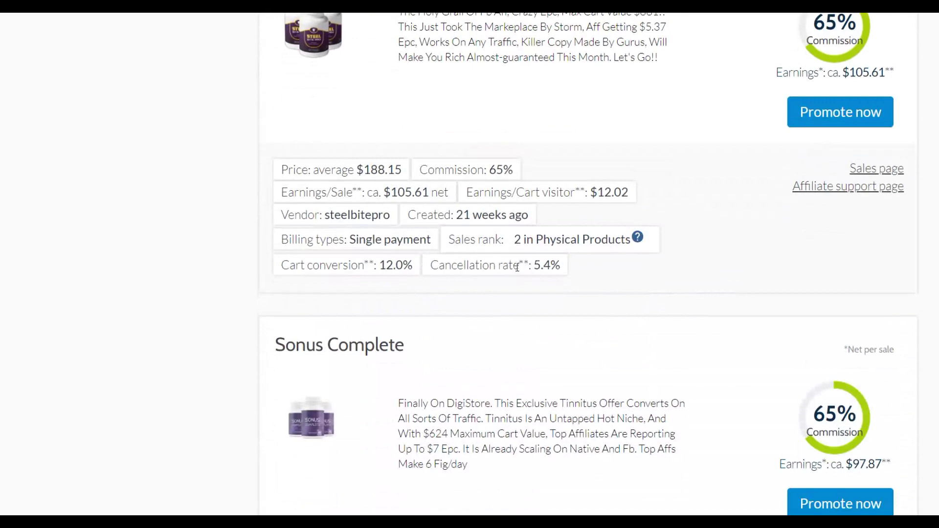
{"action": "scroll", "coordinate": [530, 105], "scroll_direction": "down", "scroll_amount": 5}
{"action": "scroll", "coordinate": [551, 90], "scroll_direction": "up", "scroll_amount": 3}
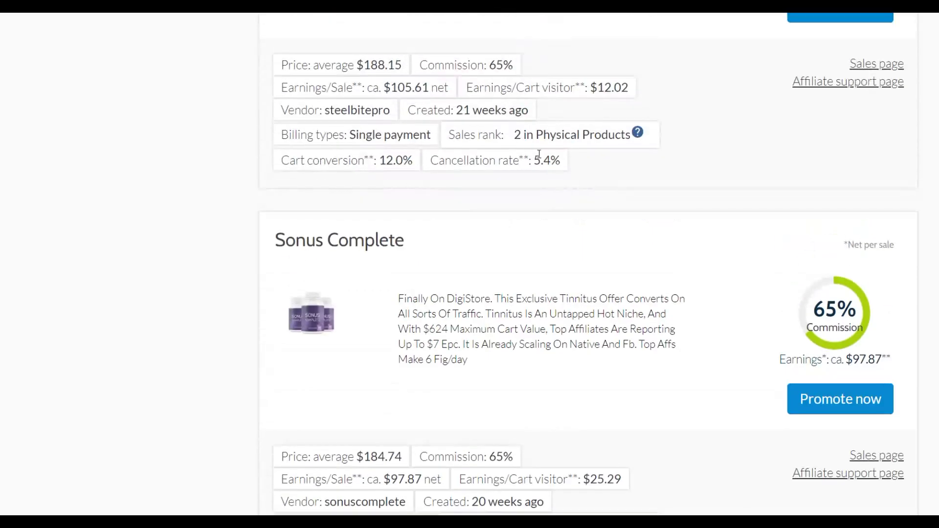
{"action": "scroll", "coordinate": [600, 185], "scroll_direction": "down", "scroll_amount": 8}
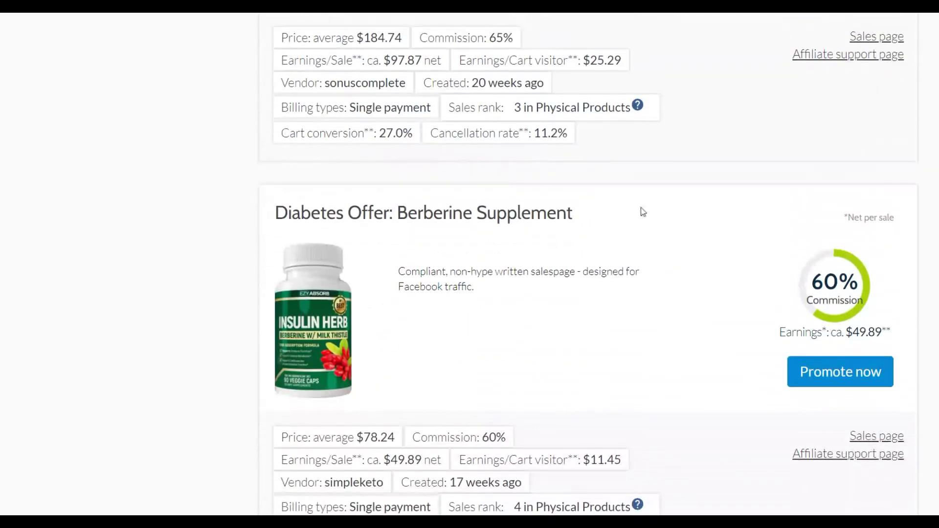
{"action": "scroll", "coordinate": [589, 264], "scroll_direction": "down", "scroll_amount": 10}
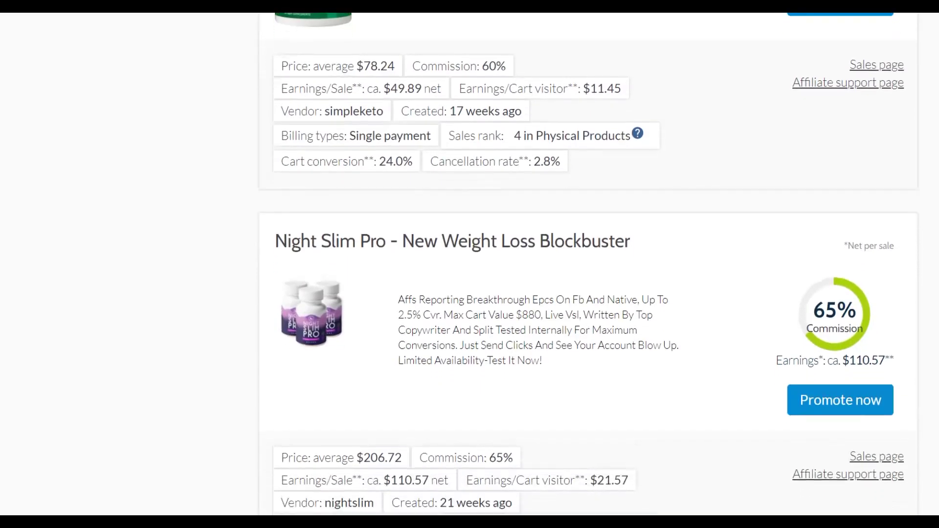
{"action": "scroll", "coordinate": [682, 307], "scroll_direction": "up", "scroll_amount": 1}
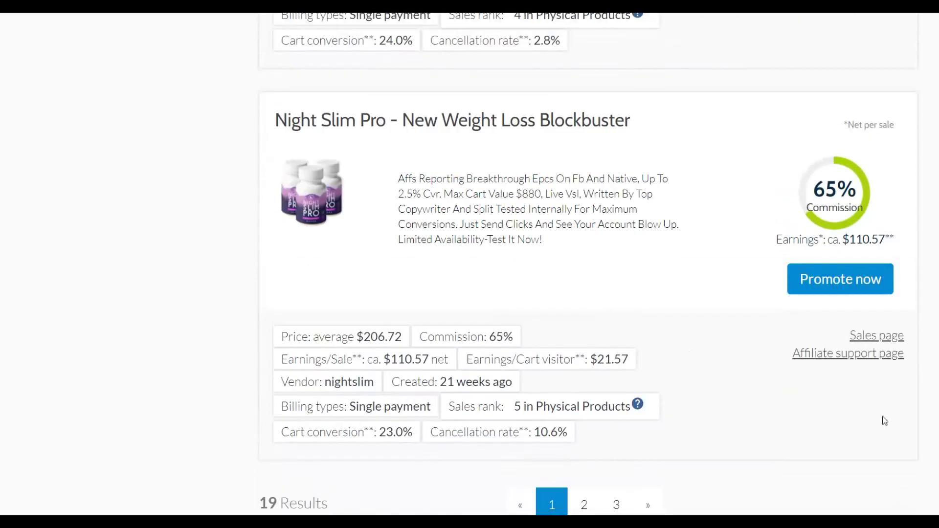
{"action": "scroll", "coordinate": [592, 265], "scroll_direction": "up", "scroll_amount": 20}
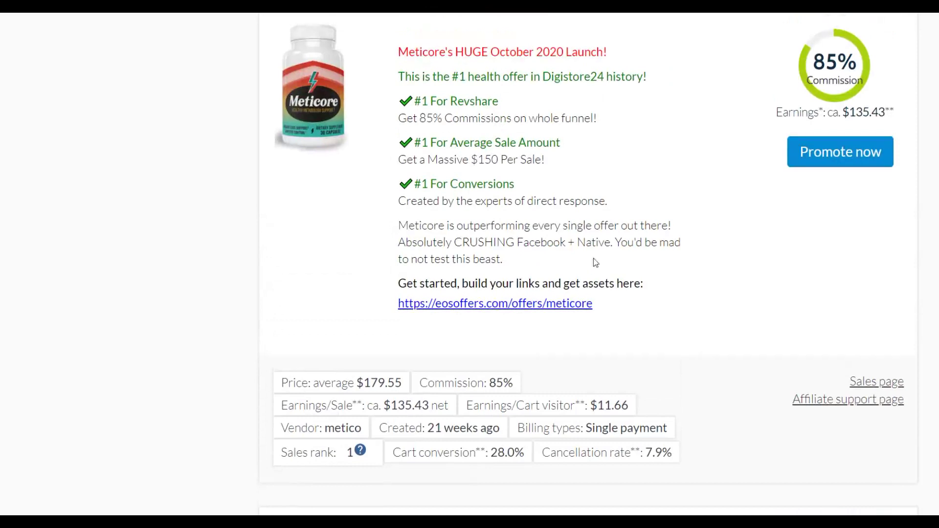
{"action": "scroll", "coordinate": [843, 235], "scroll_direction": "down", "scroll_amount": 2}
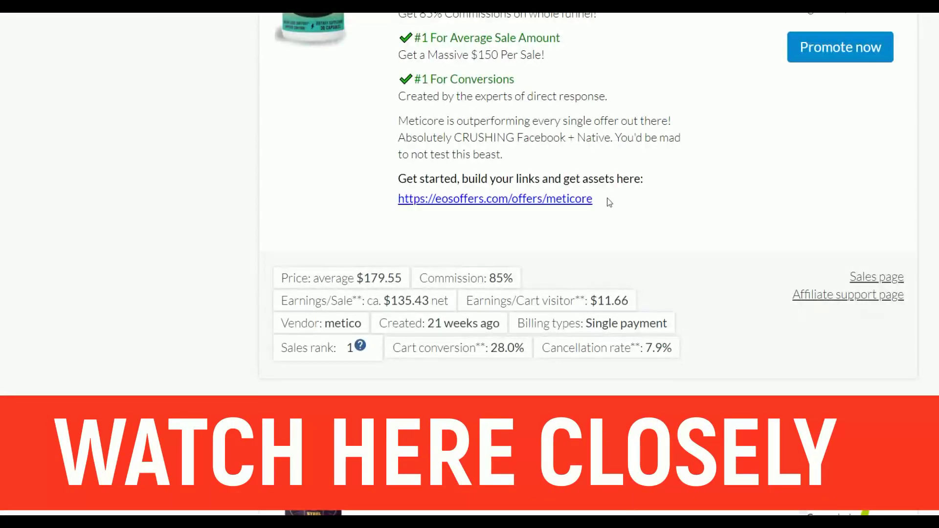
{"action": "scroll", "coordinate": [606, 197], "scroll_direction": "up", "scroll_amount": 5}
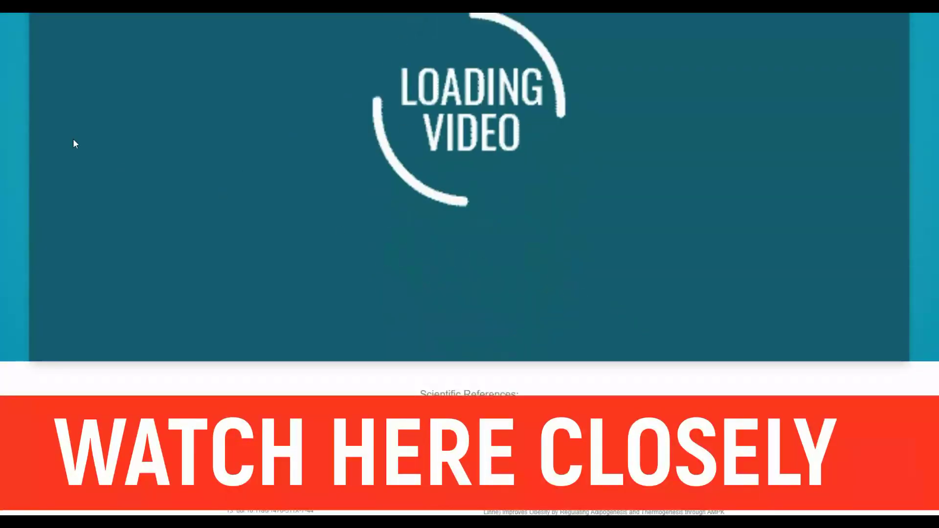
Review the Meticore sales page's 1, 3 and 6 bottle prices, then return to the Digistore24 tab.
{"action": "scroll", "coordinate": [123, 168], "scroll_direction": "down", "scroll_amount": 4}
{"action": "scroll", "coordinate": [541, 142], "scroll_direction": "up", "scroll_amount": 4}
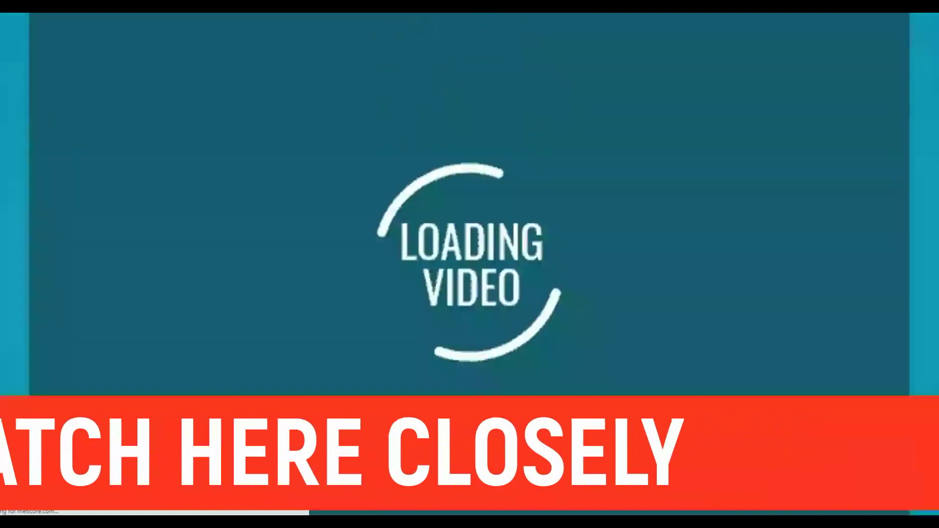
{"action": "scroll", "coordinate": [527, 163], "scroll_direction": "down", "scroll_amount": 7}
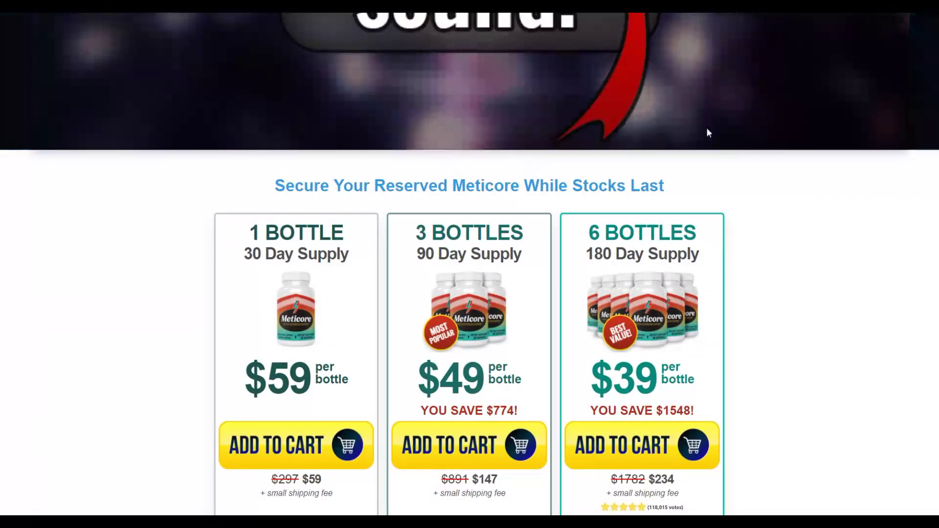
{"action": "scroll", "coordinate": [627, 283], "scroll_direction": "down", "scroll_amount": 3}
{"action": "scroll", "coordinate": [626, 283], "scroll_direction": "down", "scroll_amount": 2}
{"action": "scroll", "coordinate": [489, 251], "scroll_direction": "up", "scroll_amount": 12}
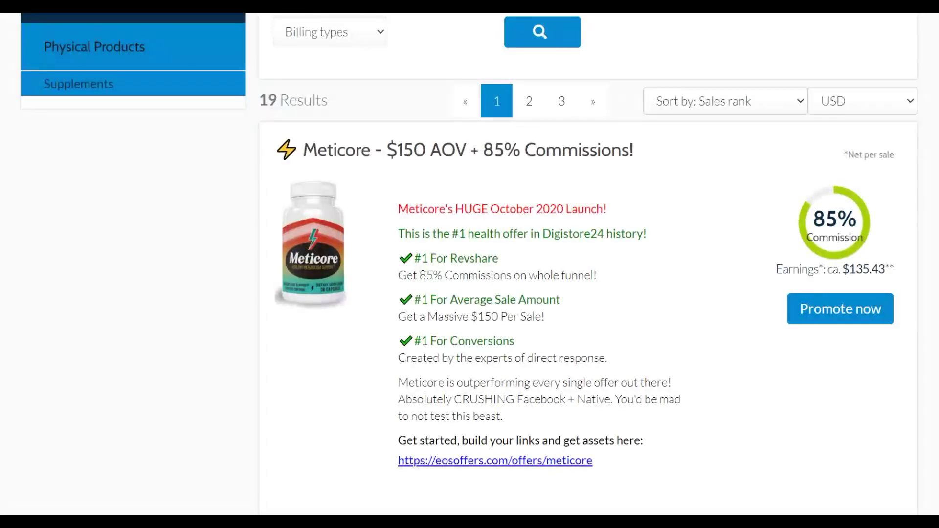
{"action": "right_click", "coordinate": [386, 13]}
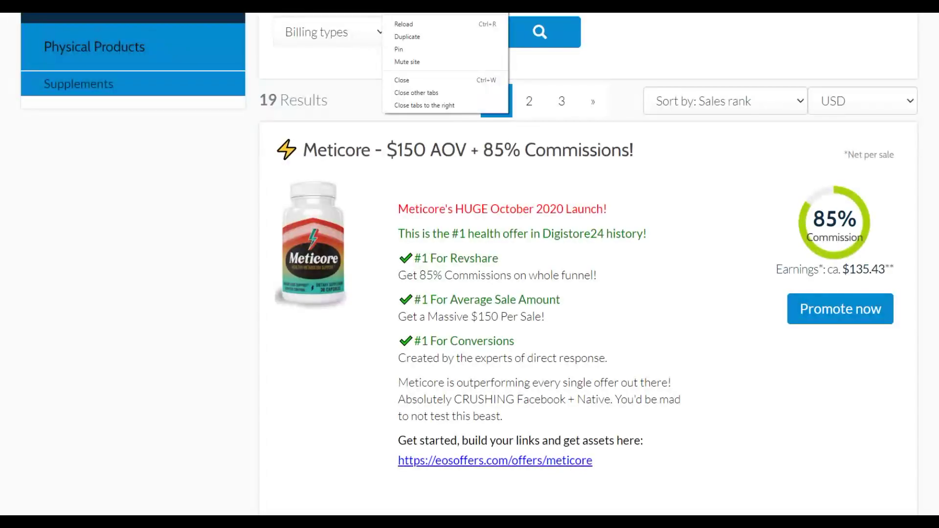
Reload the Digistore24 Physical Products page from the tab's context menu.
{"action": "left_click", "coordinate": [400, 22]}
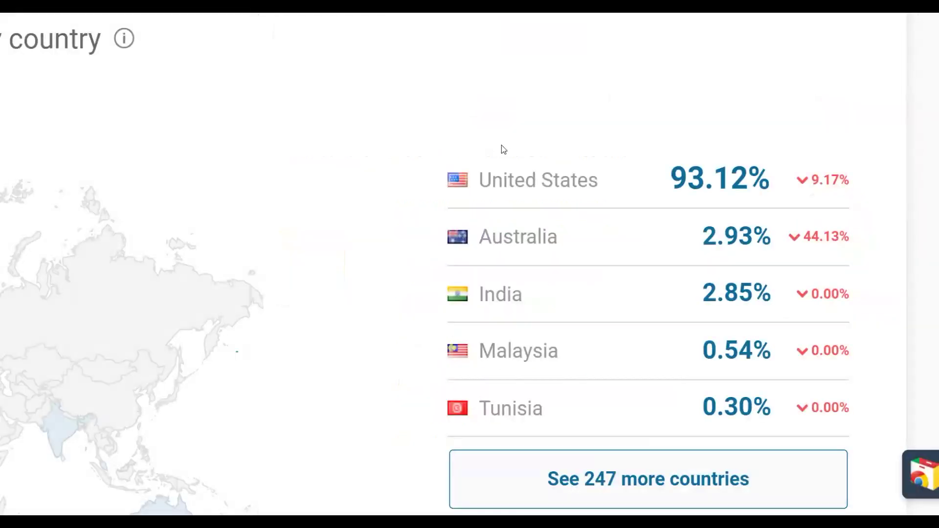
{"action": "scroll", "coordinate": [503, 147], "scroll_direction": "up", "scroll_amount": 7}
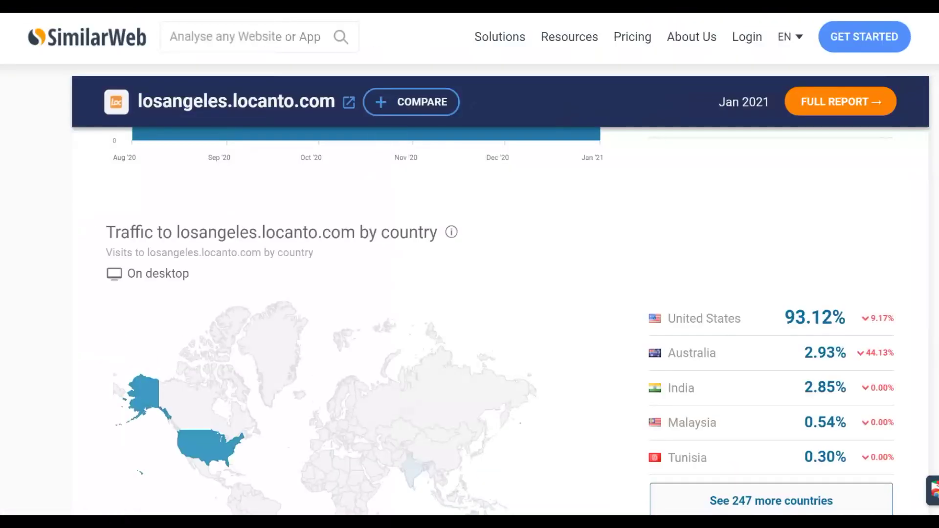
Scroll through the Locanto traffic overview to the country breakdown, US at 82.88%.
{"action": "scroll", "coordinate": [67, 39], "scroll_direction": "up", "scroll_amount": 4}
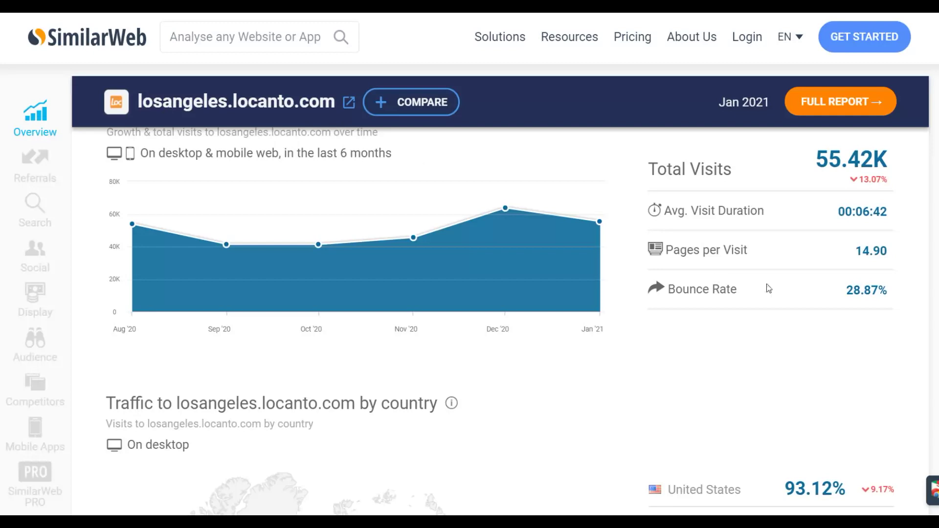
{"action": "scroll", "coordinate": [839, 306], "scroll_direction": "up", "scroll_amount": 2}
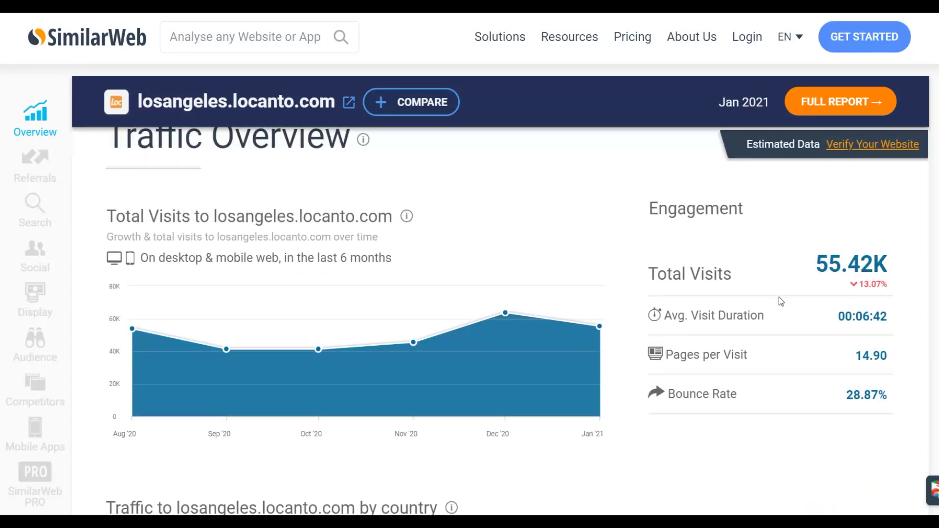
{"action": "scroll", "coordinate": [781, 301], "scroll_direction": "down", "scroll_amount": 1}
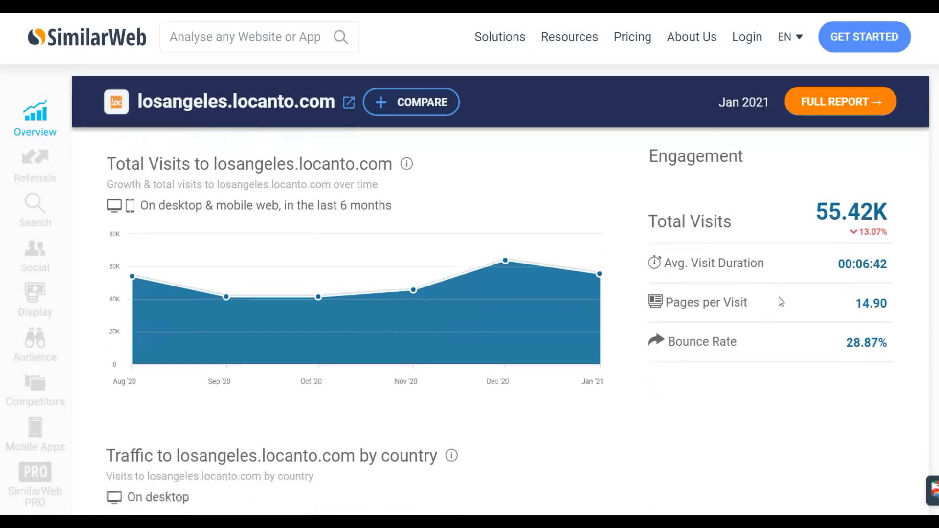
{"action": "scroll", "coordinate": [778, 300], "scroll_direction": "up", "scroll_amount": 2}
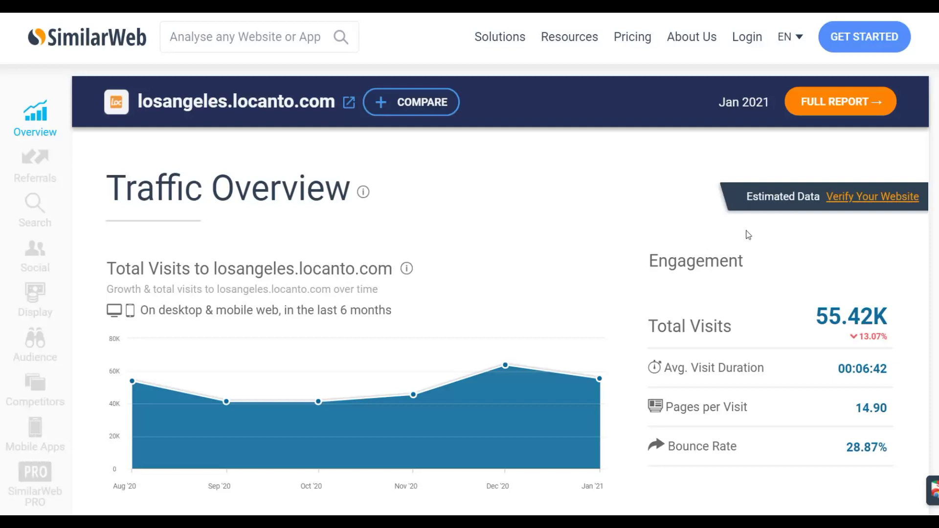
{"action": "scroll", "coordinate": [739, 230], "scroll_direction": "down", "scroll_amount": 1}
{"action": "scroll", "coordinate": [732, 225], "scroll_direction": "up", "scroll_amount": 2}
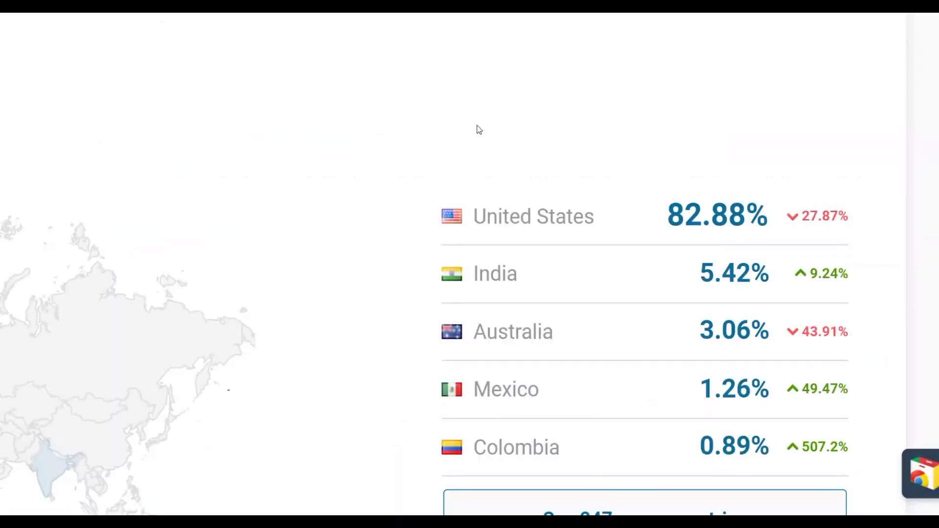
{"action": "scroll", "coordinate": [477, 125], "scroll_direction": "up", "scroll_amount": 2}
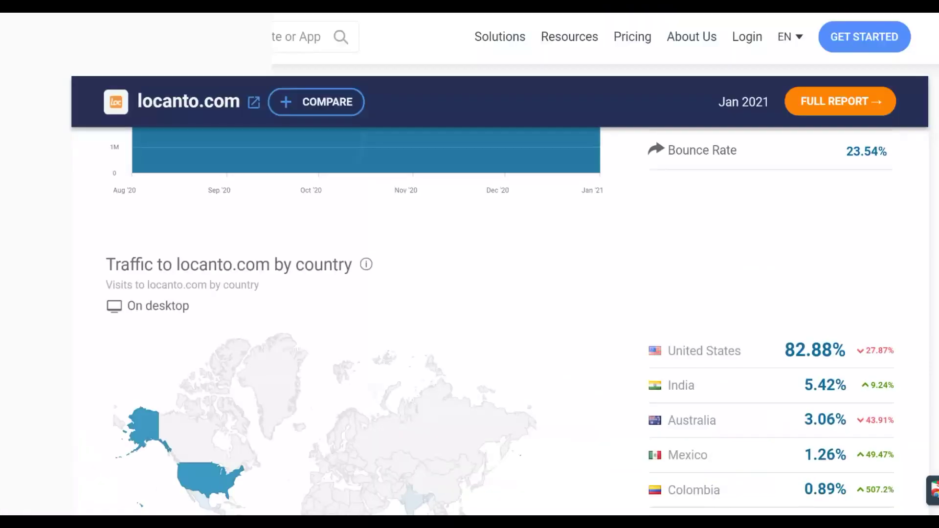
Review locanto.com's global, country and category ranks, then open the locanto.com site.
{"action": "scroll", "coordinate": [500, 325], "scroll_direction": "up", "scroll_amount": 6}
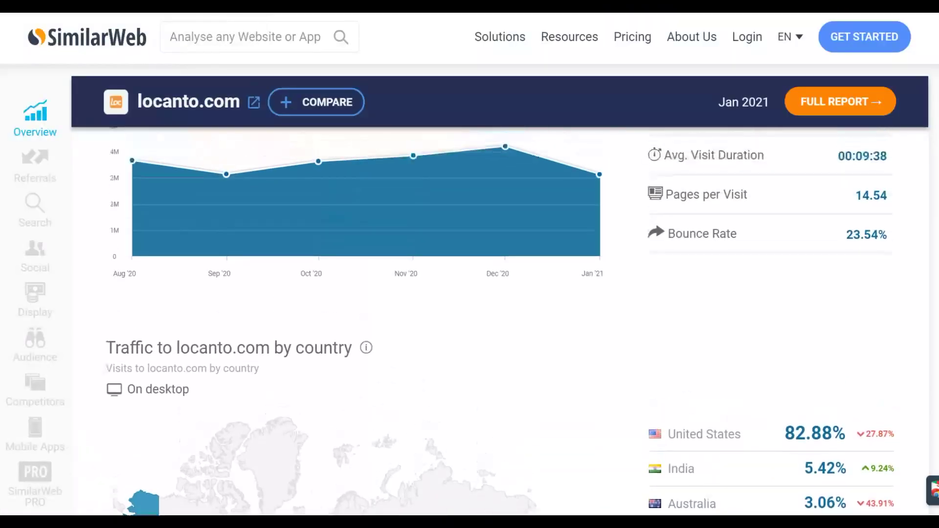
{"action": "scroll", "coordinate": [478, 129], "scroll_direction": "up", "scroll_amount": 6}
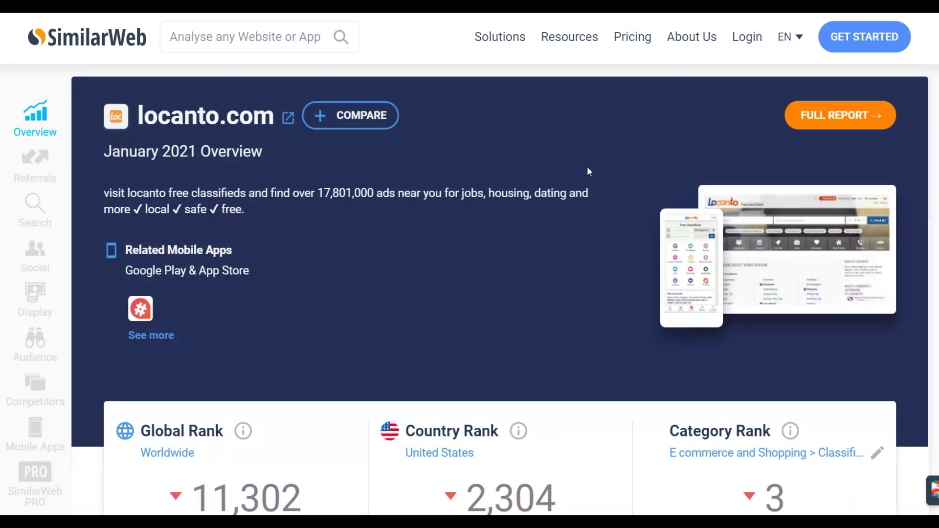
{"action": "scroll", "coordinate": [588, 167], "scroll_direction": "down", "scroll_amount": 5}
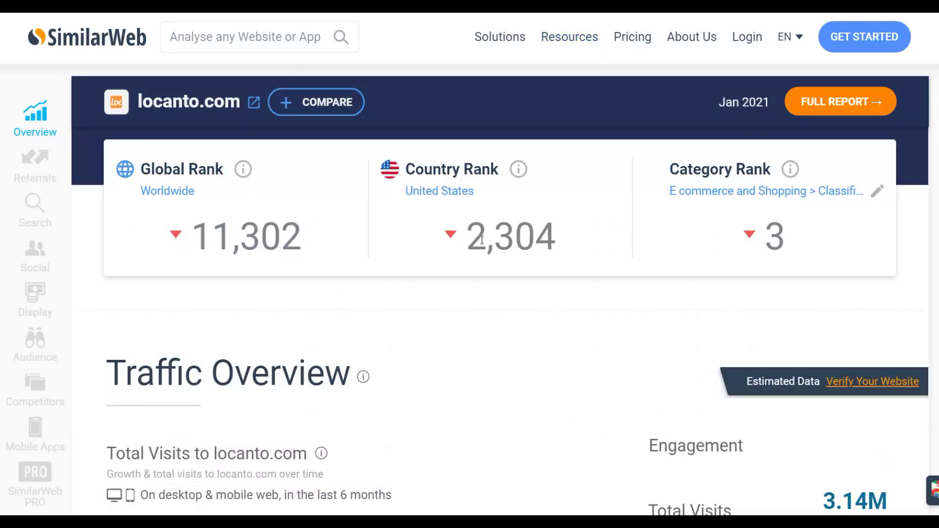
{"action": "scroll", "coordinate": [550, 223], "scroll_direction": "down", "scroll_amount": 4}
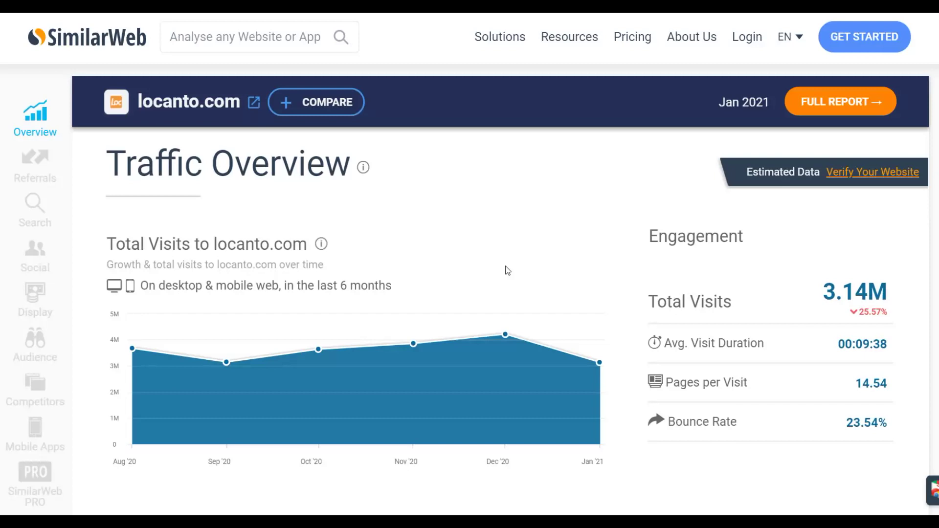
{"action": "scroll", "coordinate": [385, 208], "scroll_direction": "up", "scroll_amount": 5}
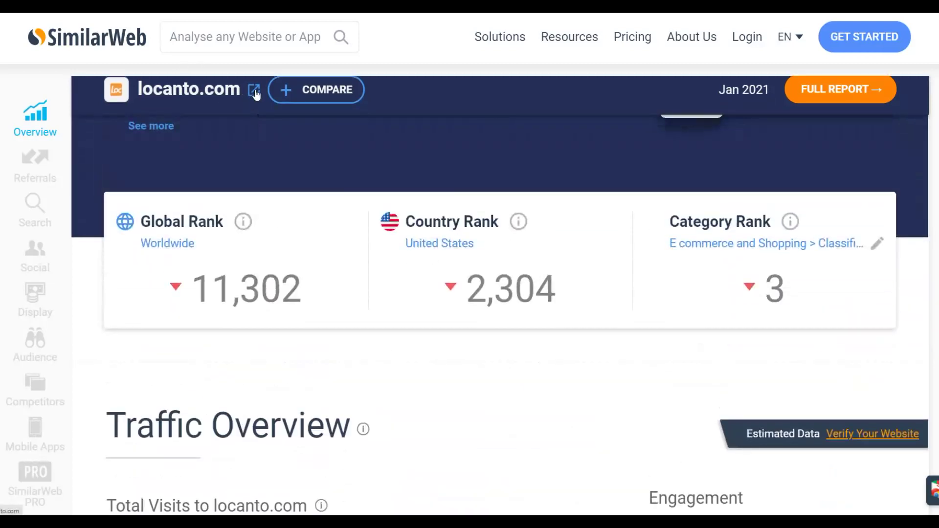
{"action": "left_click", "coordinate": [256, 92]}
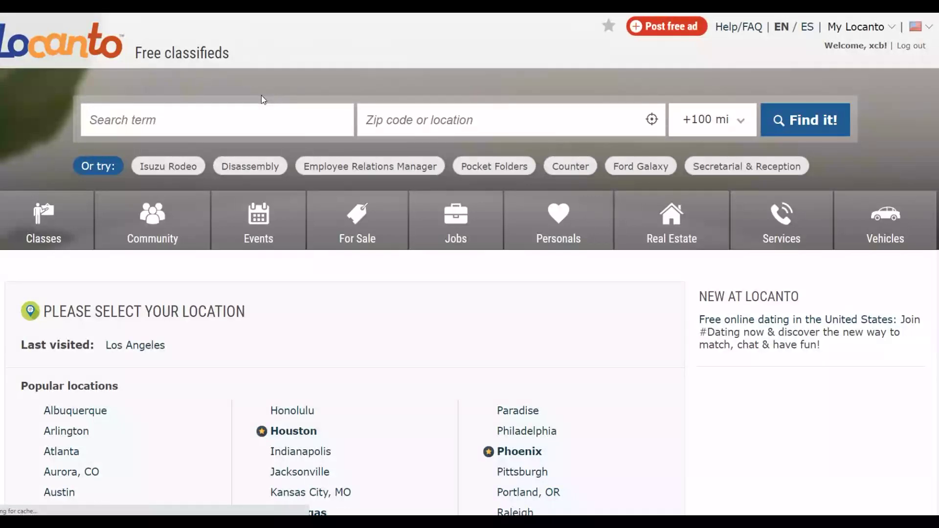
Search the Locanto classifieds for 'LOSE WEIGHT'.
{"action": "scroll", "coordinate": [492, 204], "scroll_direction": "down", "scroll_amount": 3}
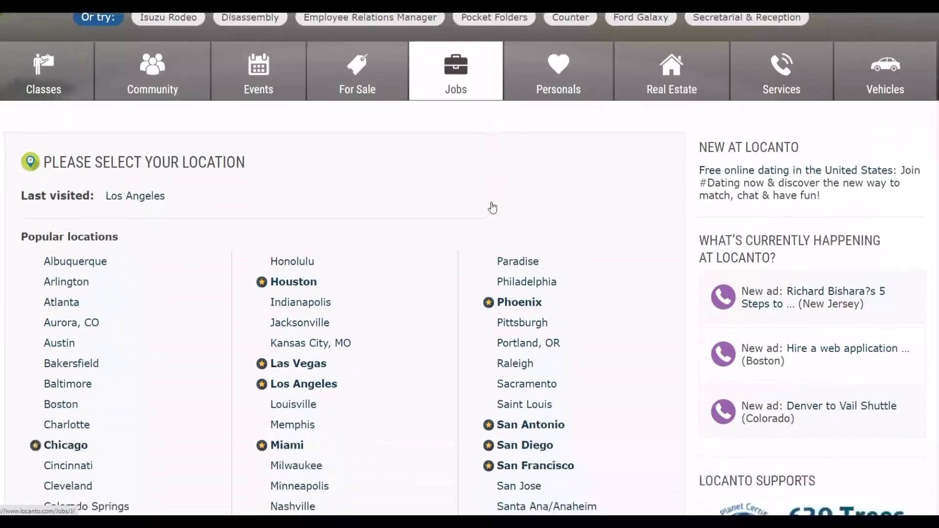
{"action": "scroll", "coordinate": [491, 205], "scroll_direction": "up", "scroll_amount": 3}
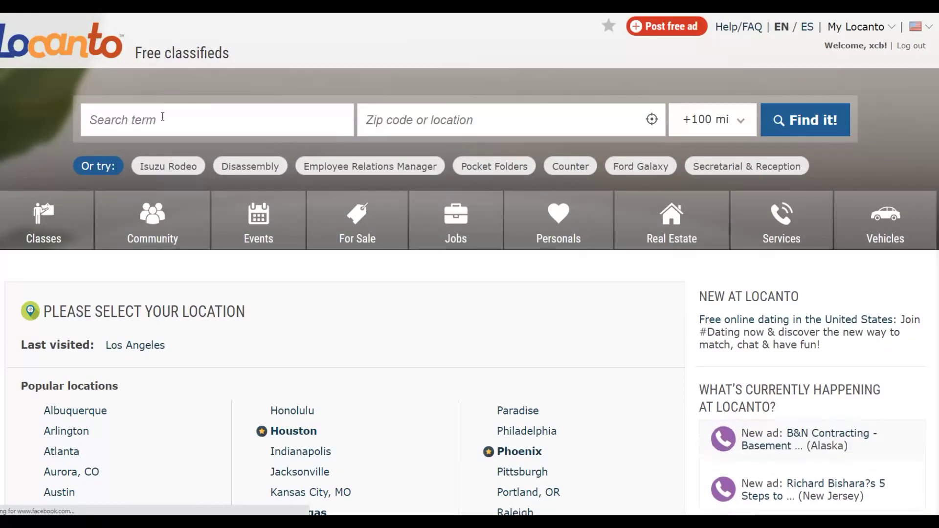
{"action": "left_click", "coordinate": [155, 126]}
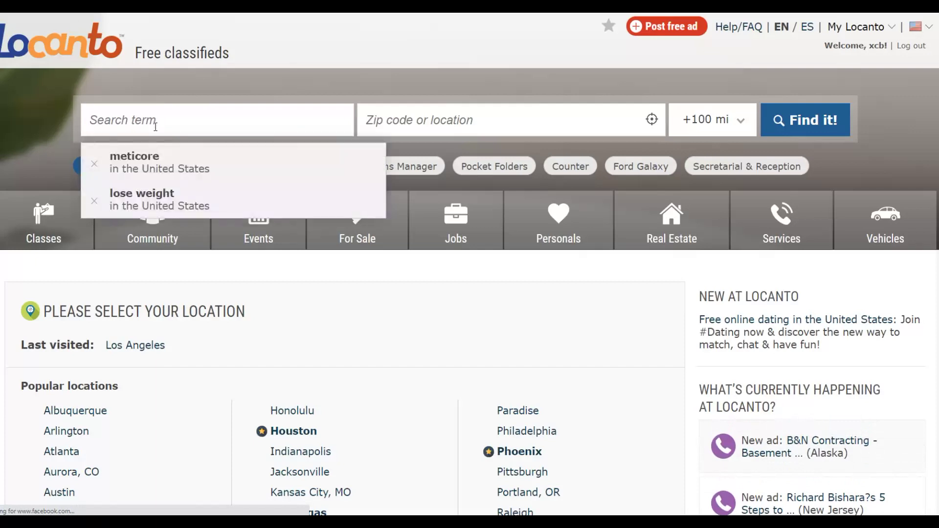
{"action": "type", "text": "LOSE WEI"}
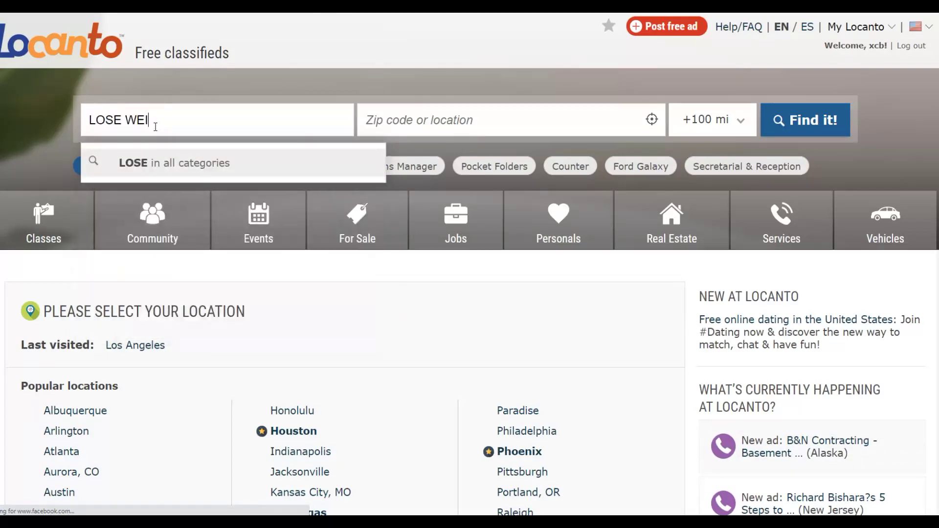
{"action": "type", "text": "GHT"}
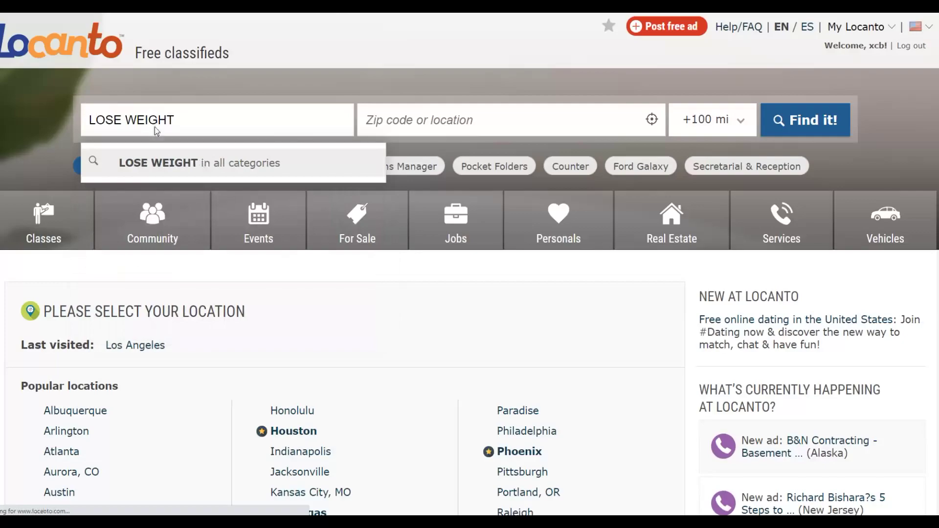
{"action": "key", "text": "Return"}
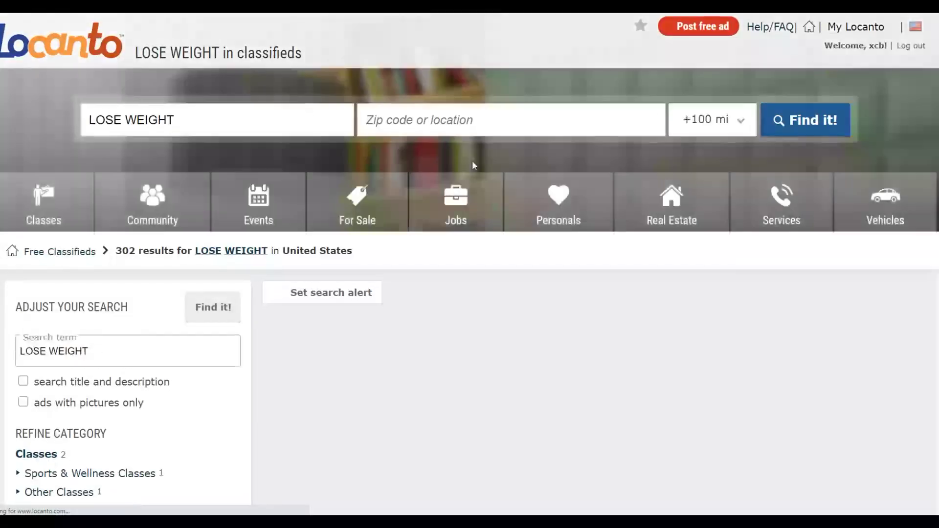
Scroll the 302 results and open the Indianapolis Plant Based Eating ad.
{"action": "scroll", "coordinate": [559, 177], "scroll_direction": "down", "scroll_amount": 3}
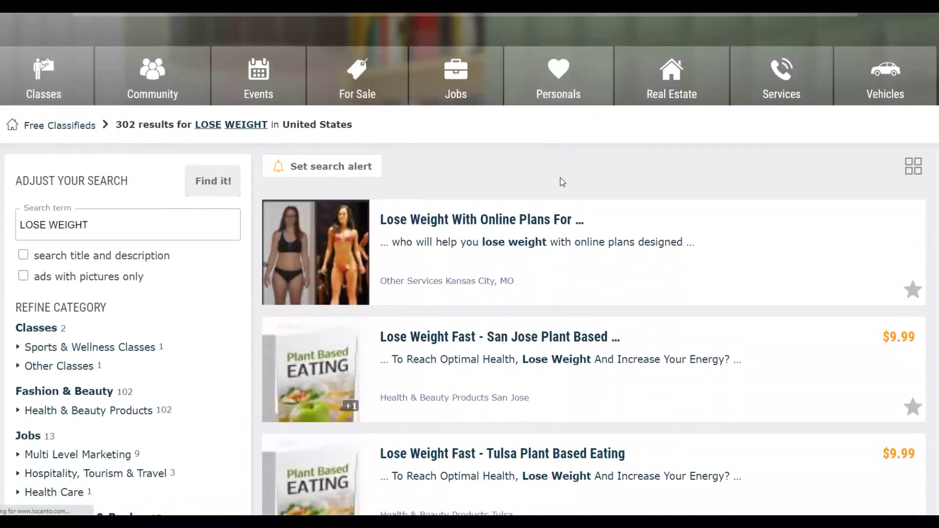
{"action": "scroll", "coordinate": [593, 176], "scroll_direction": "down", "scroll_amount": 1}
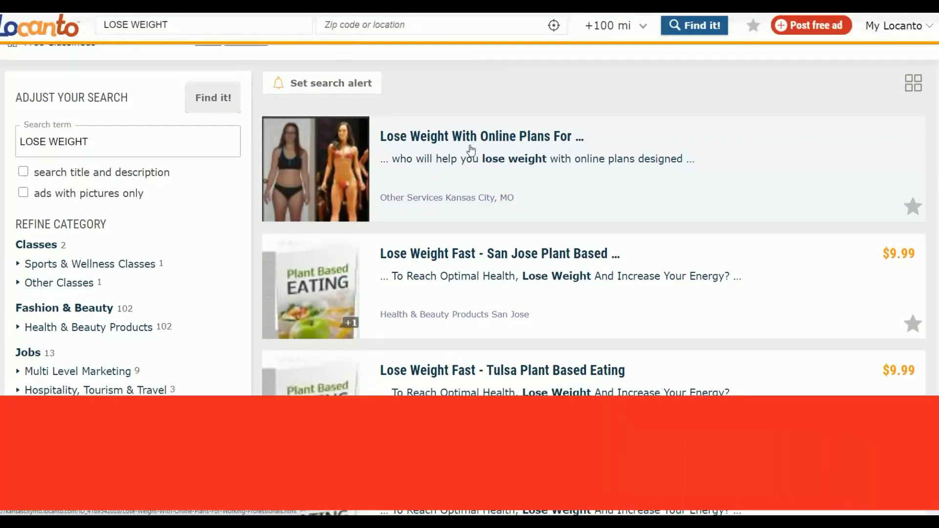
{"action": "scroll", "coordinate": [490, 148], "scroll_direction": "down", "scroll_amount": 7}
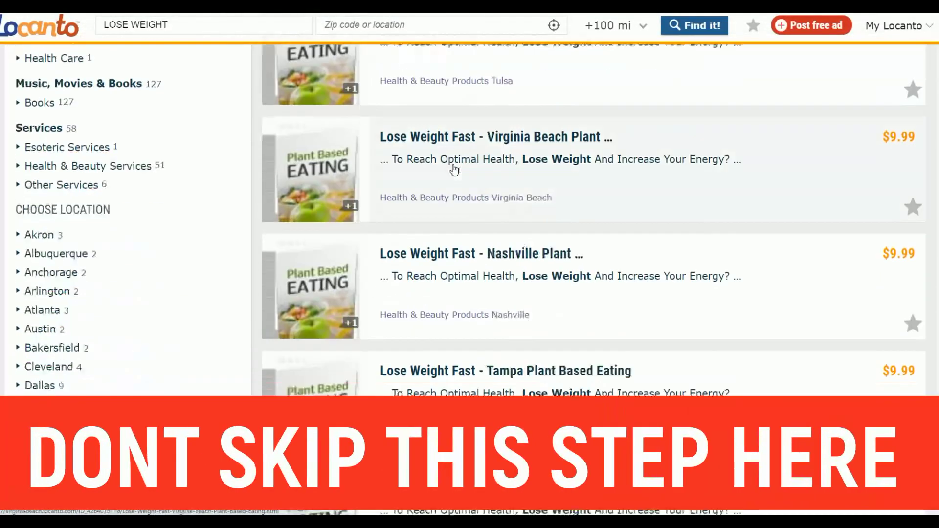
{"action": "scroll", "coordinate": [551, 204], "scroll_direction": "down", "scroll_amount": 5}
{"action": "scroll", "coordinate": [551, 204], "scroll_direction": "down", "scroll_amount": 6}
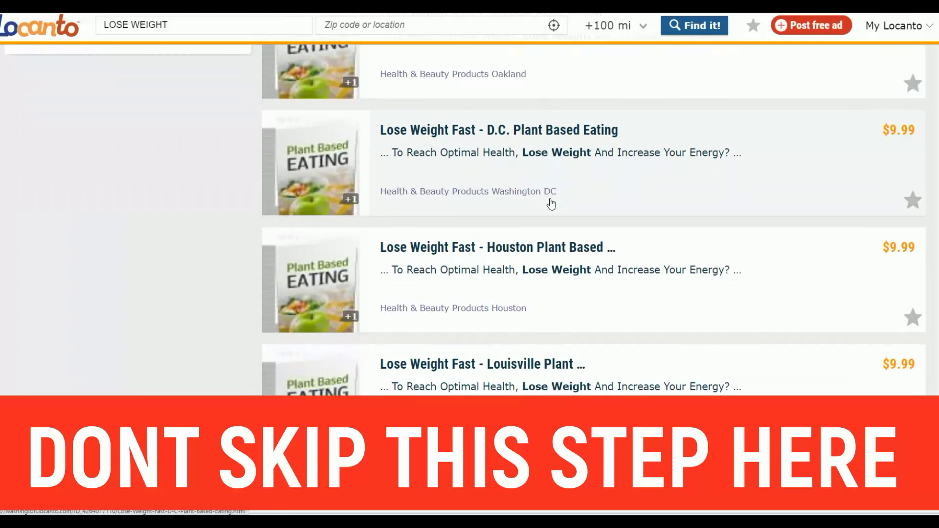
{"action": "scroll", "coordinate": [551, 204], "scroll_direction": "down", "scroll_amount": 15}
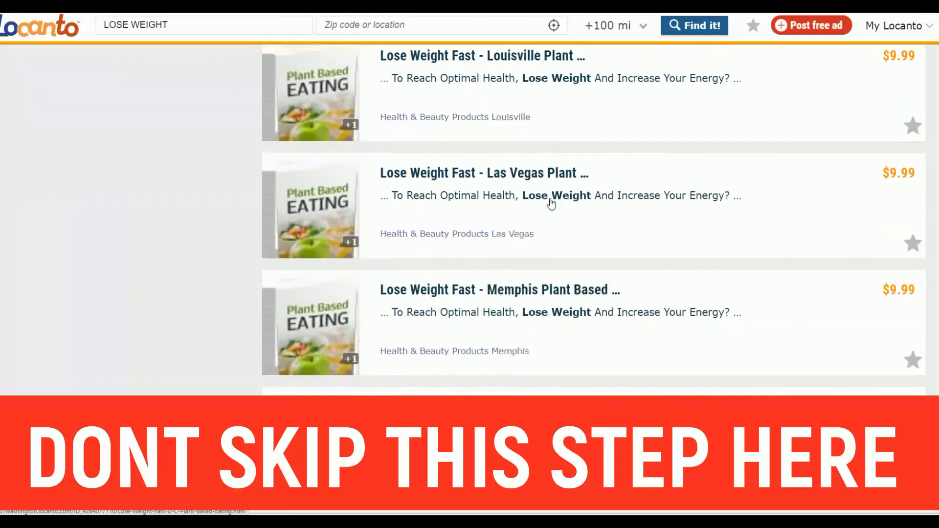
{"action": "scroll", "coordinate": [549, 203], "scroll_direction": "down", "scroll_amount": 3}
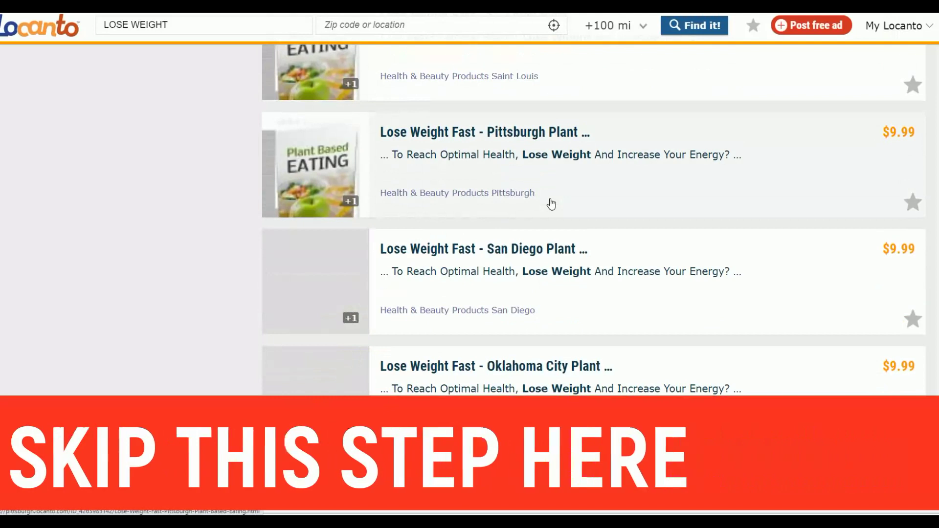
{"action": "scroll", "coordinate": [550, 204], "scroll_direction": "up", "scroll_amount": 6}
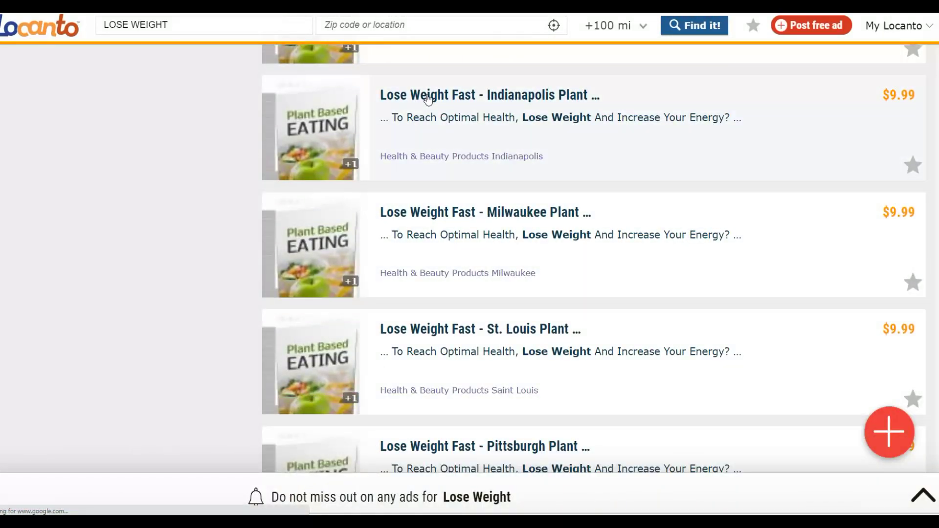
{"action": "left_click", "coordinate": [428, 96]}
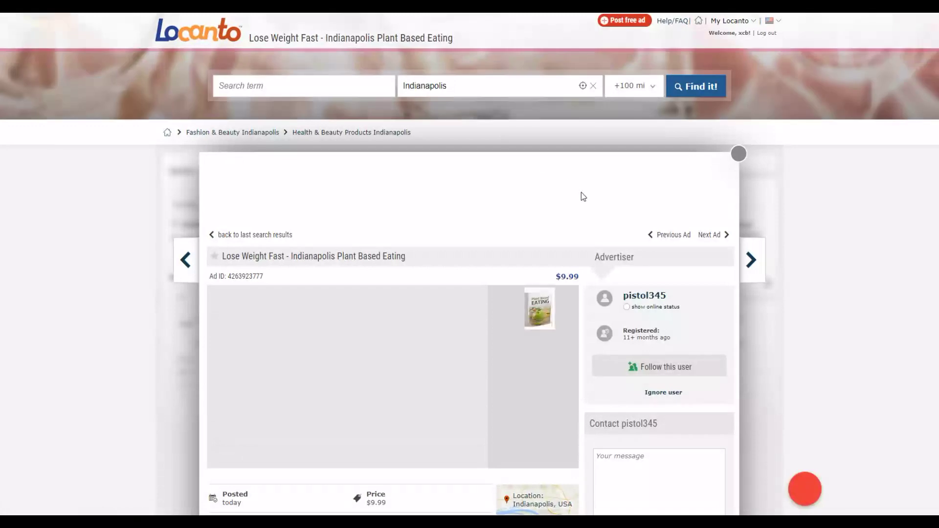
Scroll through the ad, visit its linked website, then close that tab.
{"action": "scroll", "coordinate": [582, 193], "scroll_direction": "down", "scroll_amount": 7}
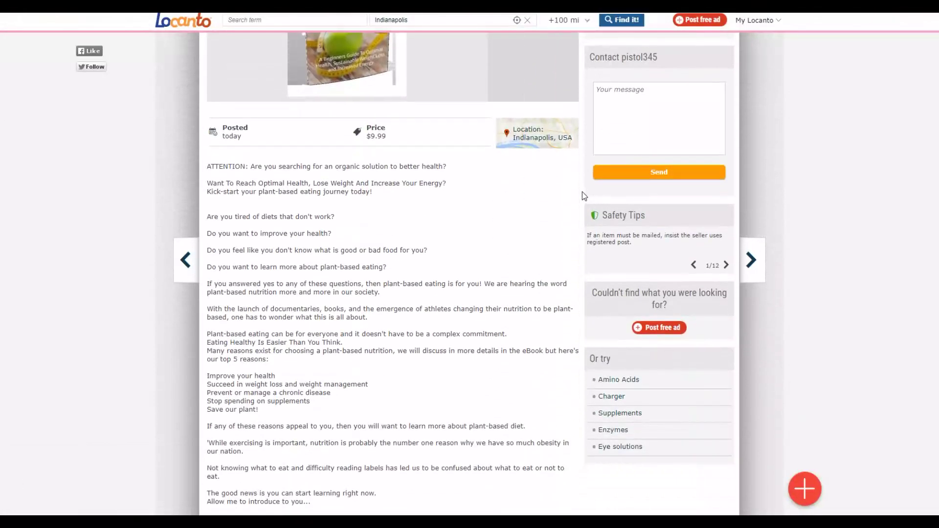
{"action": "scroll", "coordinate": [582, 192], "scroll_direction": "down", "scroll_amount": 3}
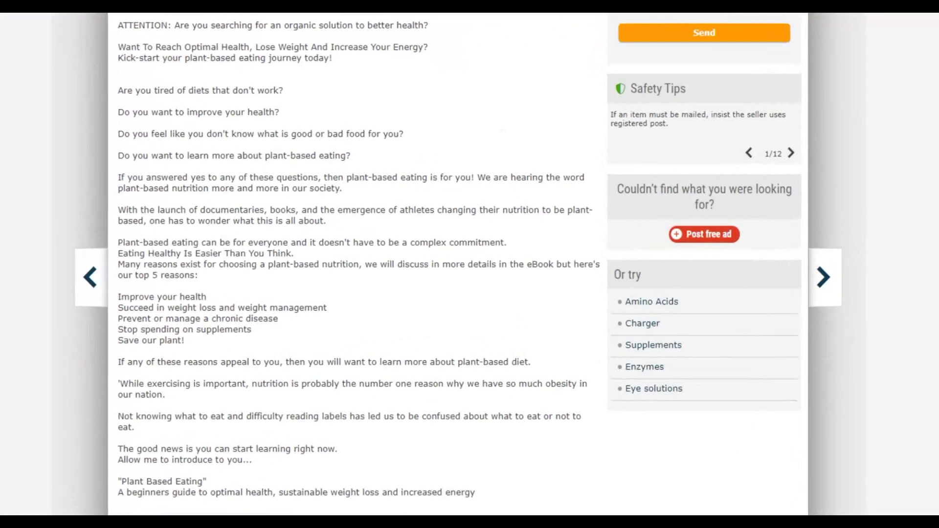
{"action": "scroll", "coordinate": [269, 219], "scroll_direction": "down", "scroll_amount": 3}
{"action": "scroll", "coordinate": [270, 218], "scroll_direction": "down", "scroll_amount": 10}
{"action": "scroll", "coordinate": [282, 210], "scroll_direction": "down", "scroll_amount": 6}
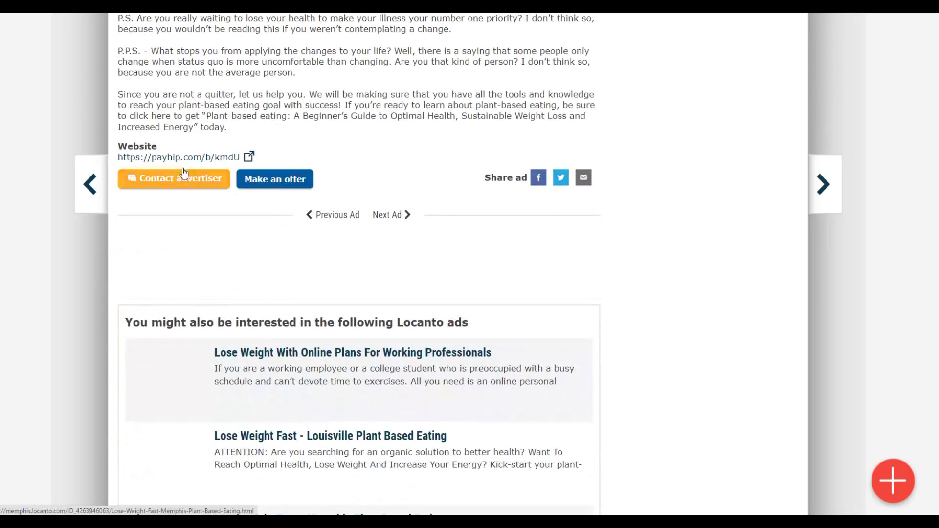
{"action": "left_click", "coordinate": [178, 158]}
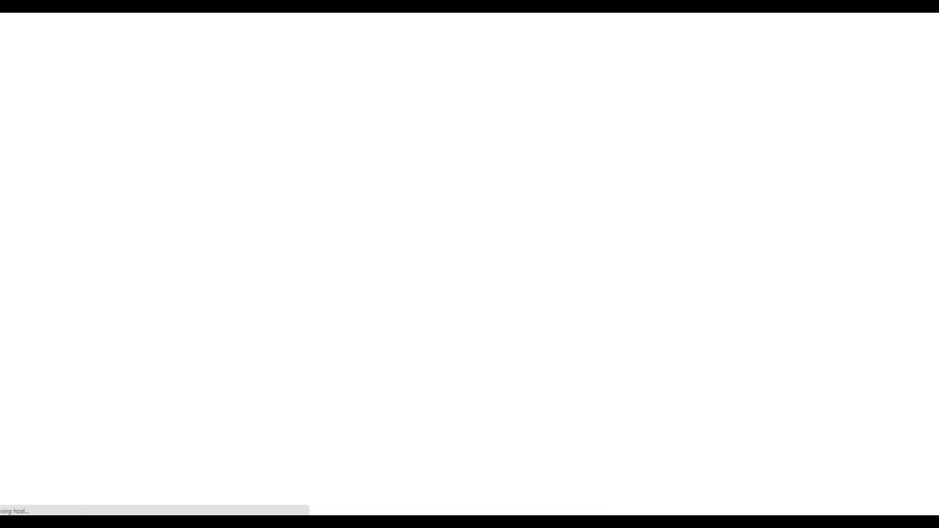
{"action": "key", "text": "ctrl+w"}
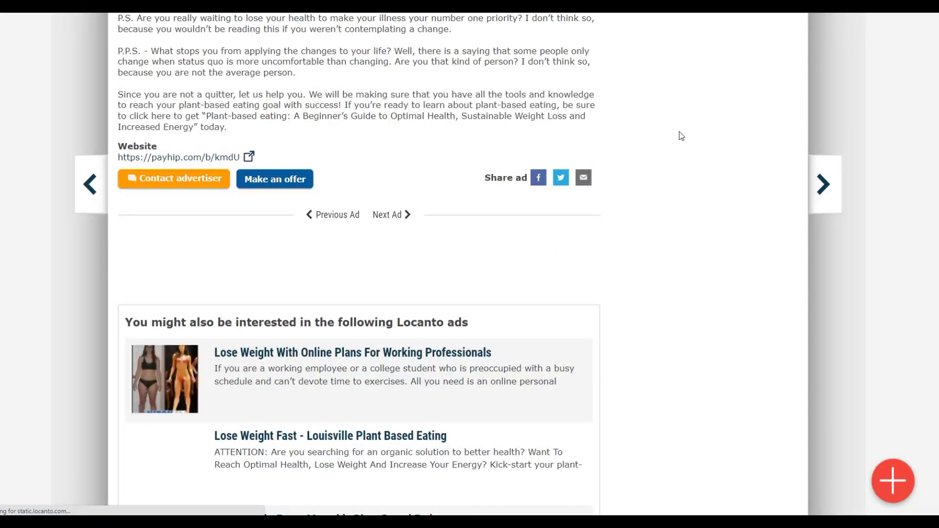
Scroll back up the ad's description, zoomed out with Ctrl+minus.
{"action": "scroll", "coordinate": [681, 136], "scroll_direction": "up", "scroll_amount": 3}
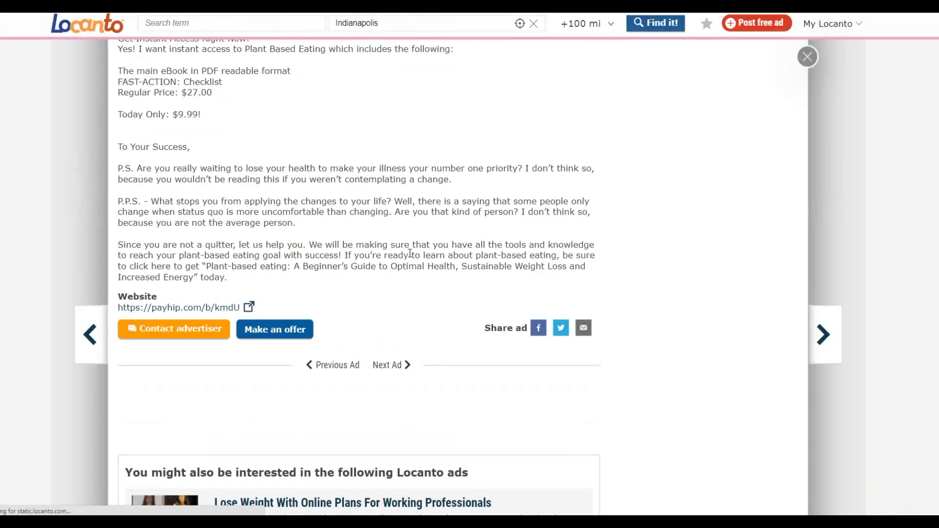
{"action": "scroll", "coordinate": [410, 253], "scroll_direction": "up", "scroll_amount": 6}
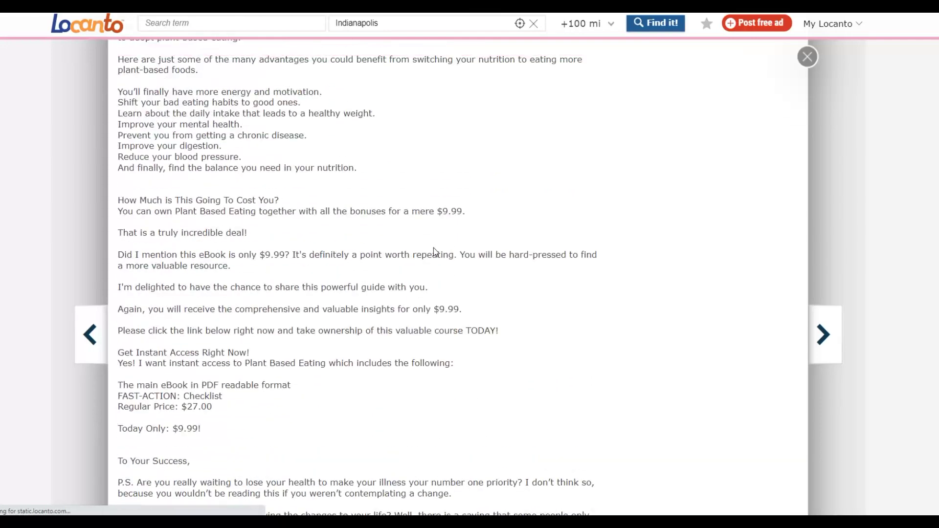
{"action": "key", "text": "ctrl+minus"}
{"action": "key", "text": "ctrl+minus"}
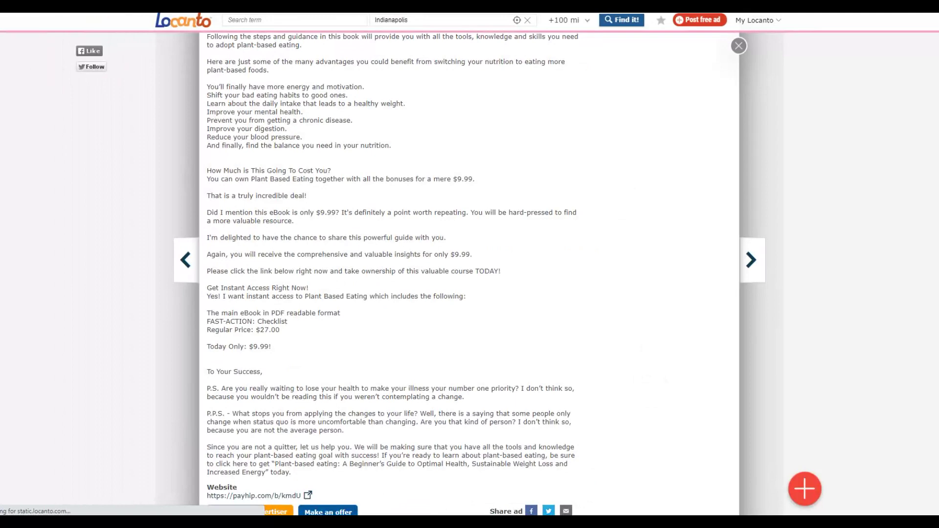
{"action": "scroll", "coordinate": [434, 247], "scroll_direction": "up", "scroll_amount": 15}
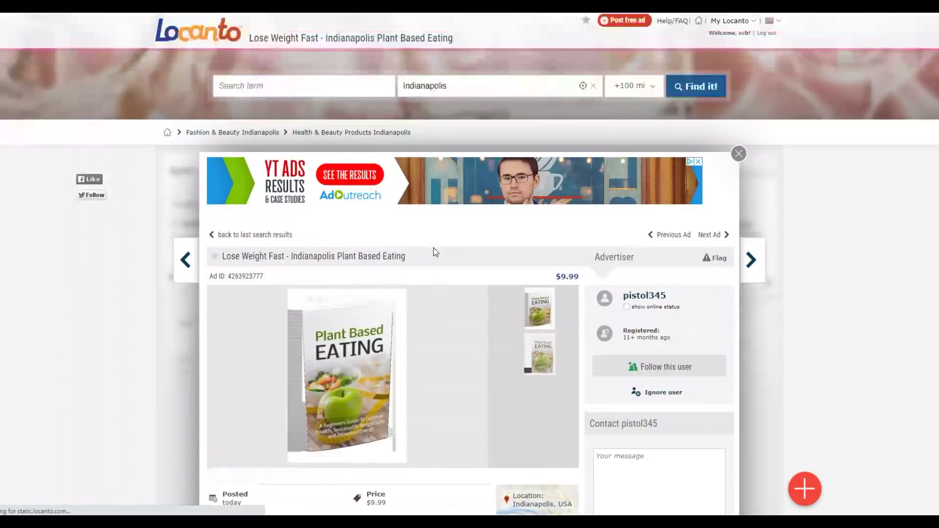
Search the classifieds for 'meticore' and scroll through the six results.
{"action": "left_click", "coordinate": [263, 86]}
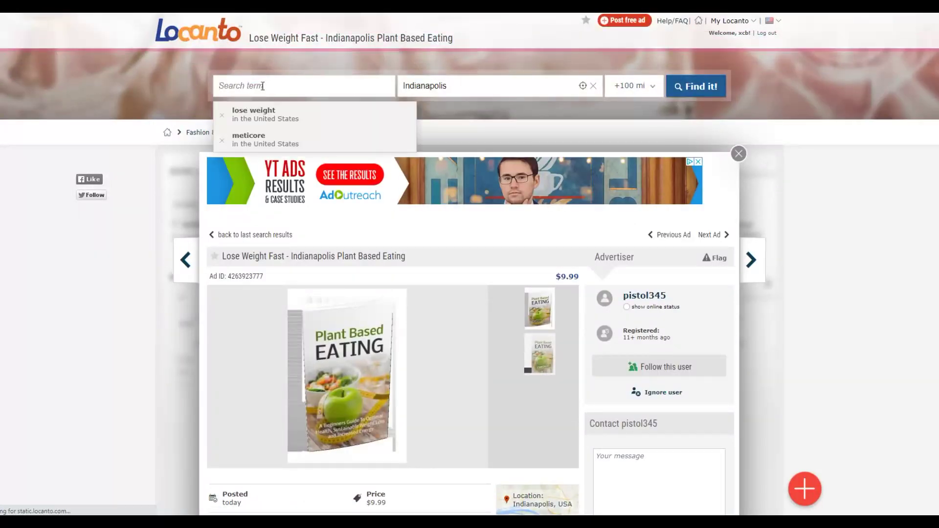
{"action": "type", "text": "meticore"}
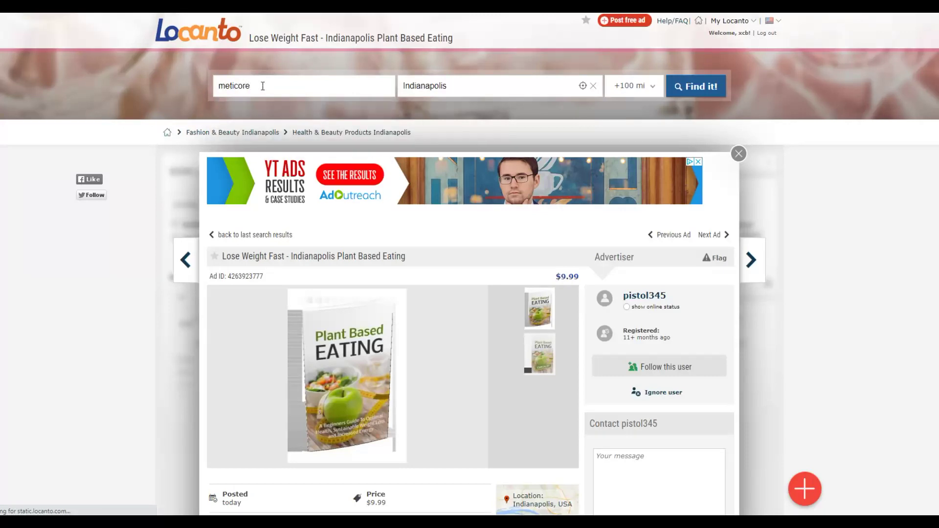
{"action": "key", "text": "Return"}
{"action": "scroll", "coordinate": [874, 109], "scroll_direction": "down", "scroll_amount": 7}
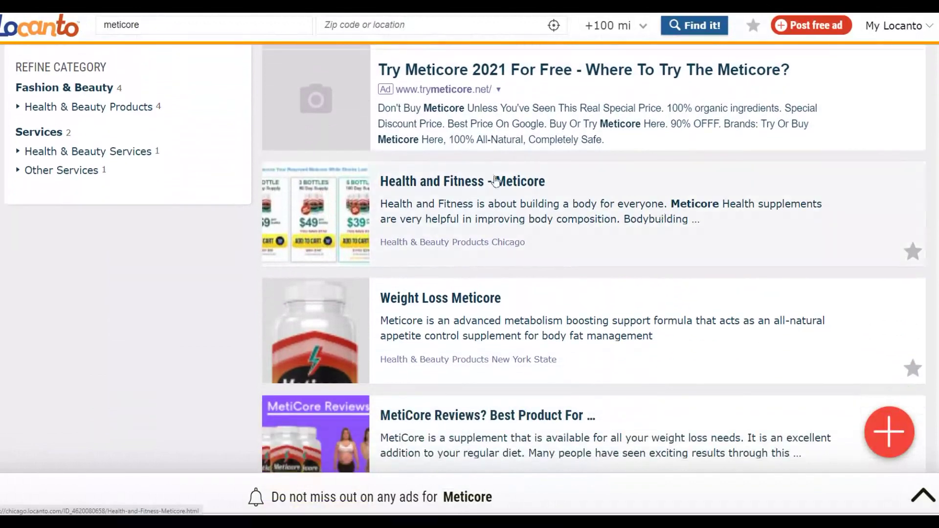
{"action": "scroll", "coordinate": [451, 179], "scroll_direction": "down", "scroll_amount": 4}
{"action": "scroll", "coordinate": [451, 179], "scroll_direction": "down", "scroll_amount": 6}
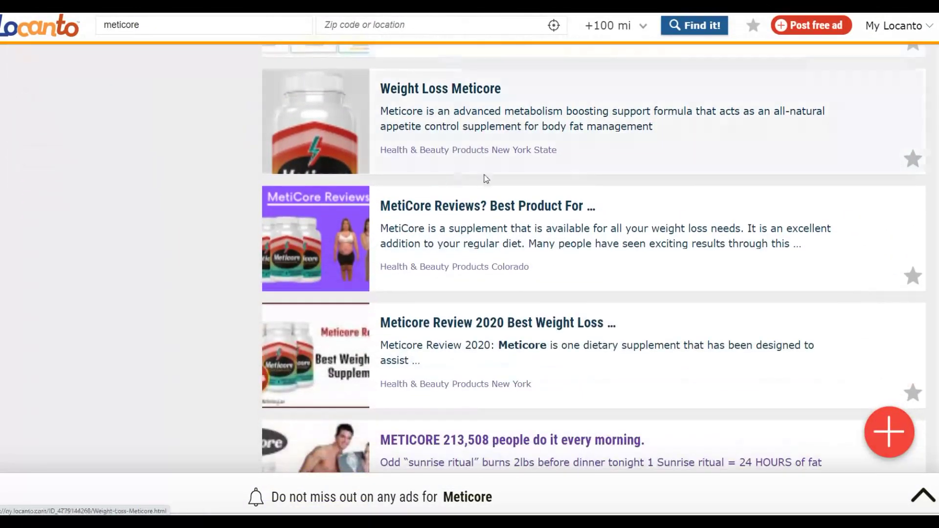
{"action": "scroll", "coordinate": [525, 181], "scroll_direction": "down", "scroll_amount": 5}
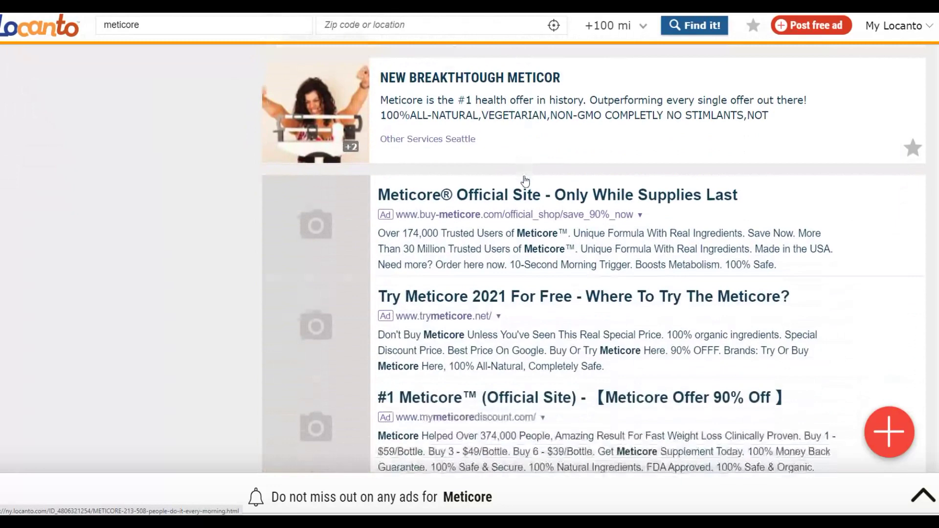
{"action": "scroll", "coordinate": [572, 180], "scroll_direction": "up", "scroll_amount": 8}
{"action": "scroll", "coordinate": [572, 179], "scroll_direction": "up", "scroll_amount": 4}
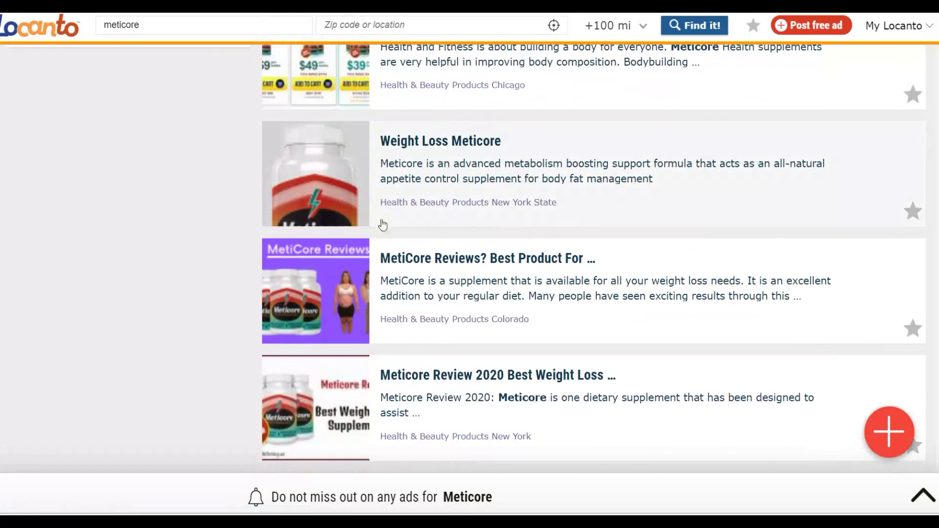
Check the Weight Loss Meticore link's options, then open the MetiCore Reviews listing.
{"action": "right_click", "coordinate": [417, 140]}
{"action": "left_click", "coordinate": [435, 155]}
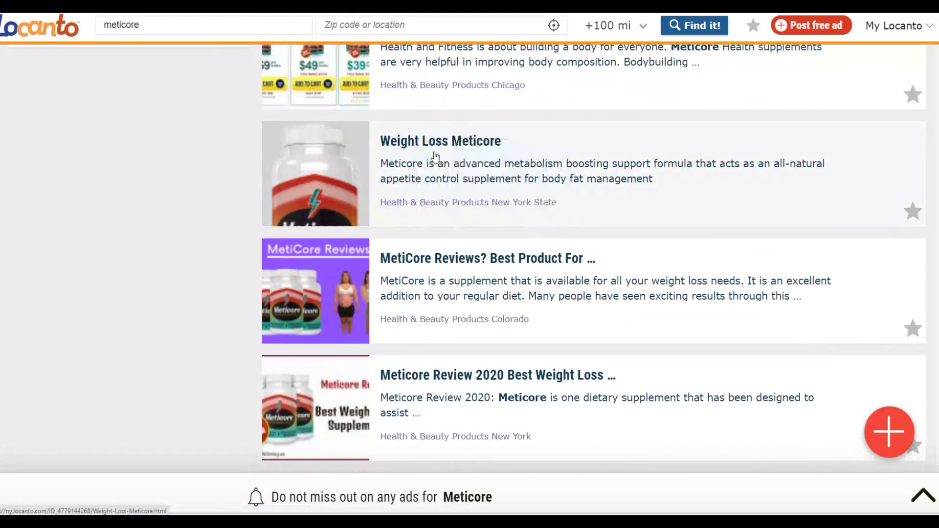
{"action": "left_click", "coordinate": [429, 270]}
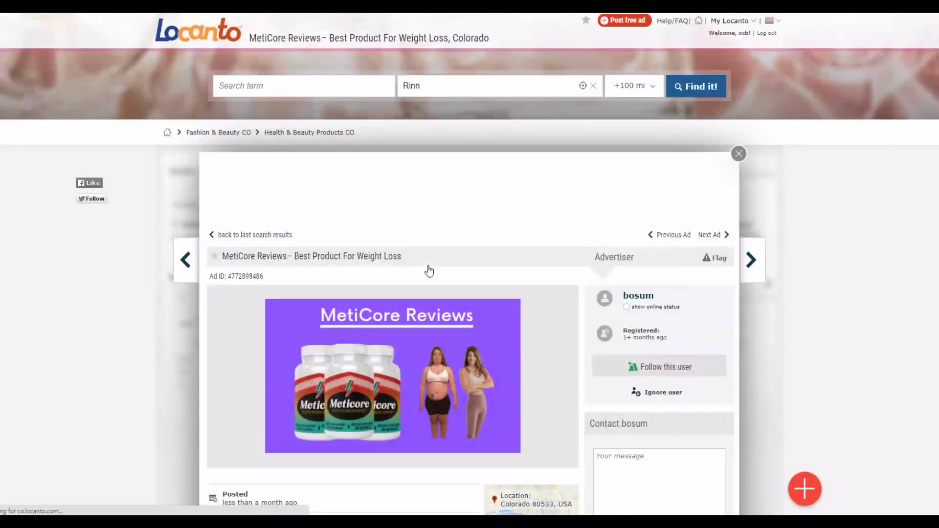
Follow the MetiCore Reviews ad's Digistore24 website link and scroll its sales page.
{"action": "scroll", "coordinate": [507, 213], "scroll_direction": "down", "scroll_amount": 8}
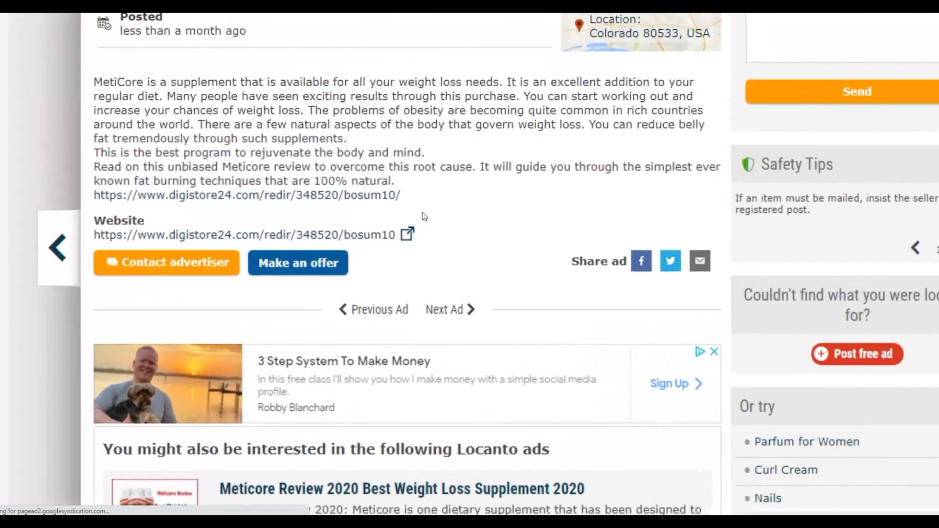
{"action": "left_click", "coordinate": [174, 238]}
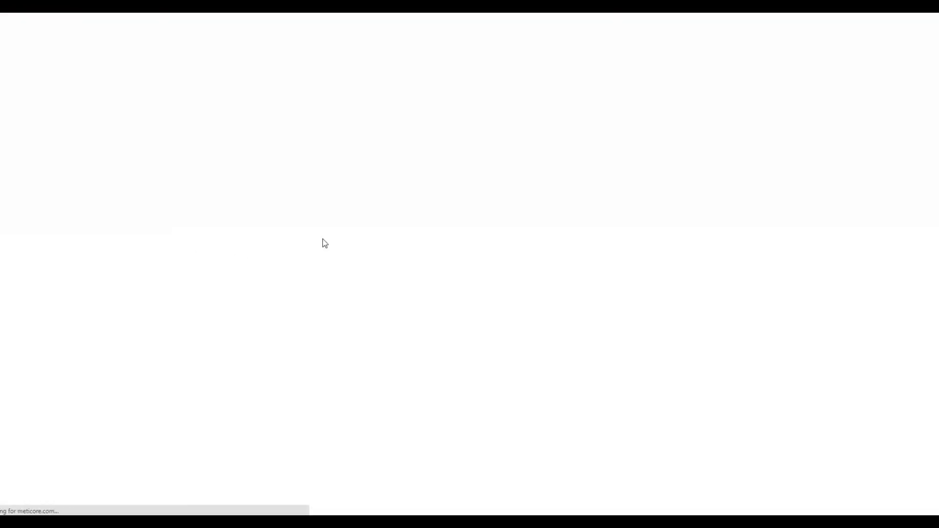
{"action": "scroll", "coordinate": [398, 215], "scroll_direction": "down", "scroll_amount": 5}
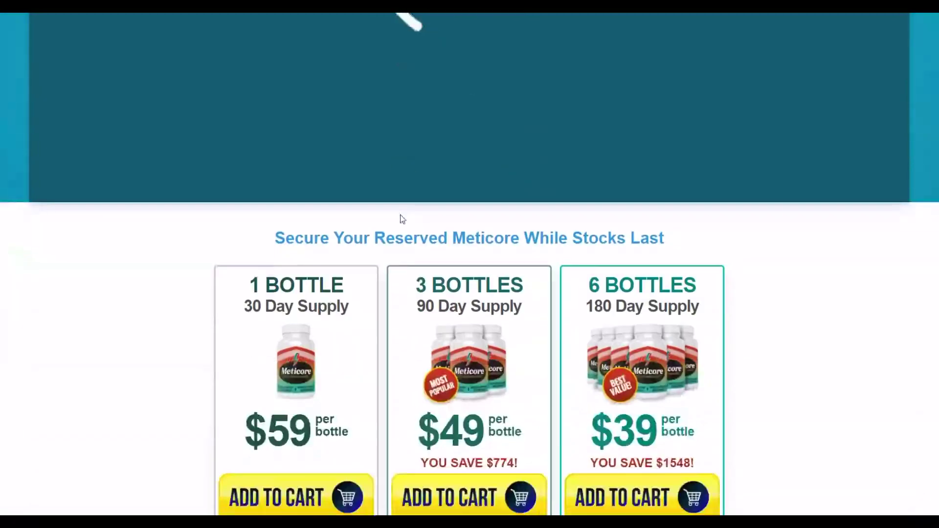
{"action": "scroll", "coordinate": [398, 216], "scroll_direction": "down", "scroll_amount": 5}
{"action": "scroll", "coordinate": [398, 216], "scroll_direction": "up", "scroll_amount": 5}
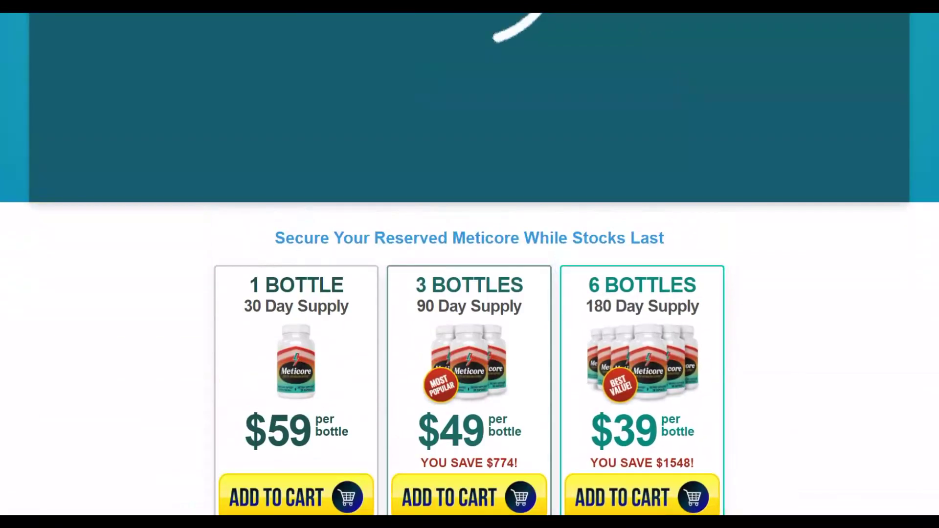
Compare the ad and sales page, then bring up the Old Forge Weight Loss Meticore ad.
{"action": "key", "text": "alt+Left"}
{"action": "key", "text": "alt+Right"}
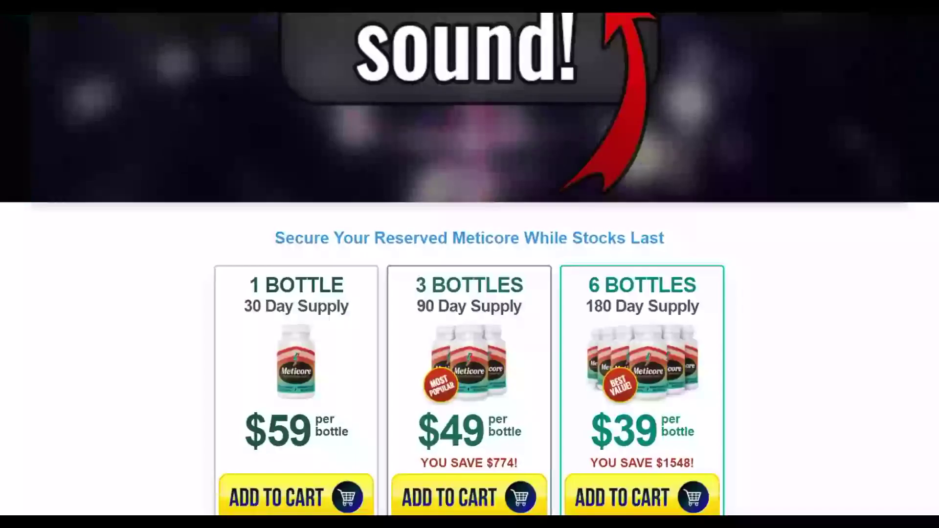
{"action": "key", "text": "alt+Left"}
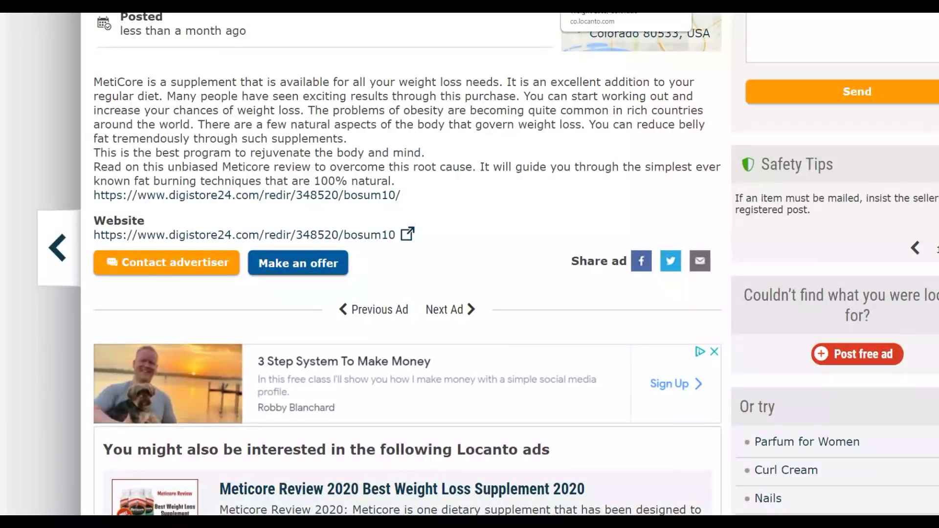
{"action": "key", "text": "alt+Left"}
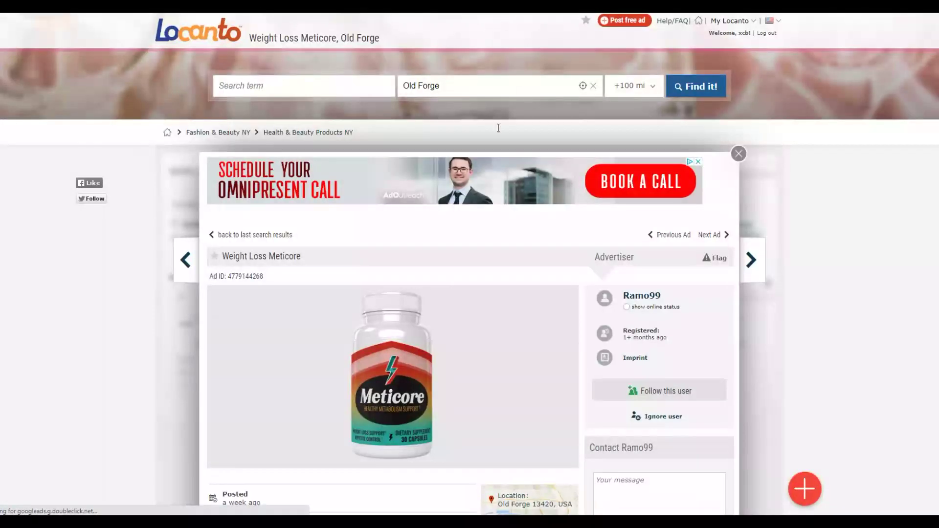
Follow the Old Forge ad's website to the Wix Meticore page and its best-deal link.
{"action": "scroll", "coordinate": [650, 265], "scroll_direction": "down", "scroll_amount": 8}
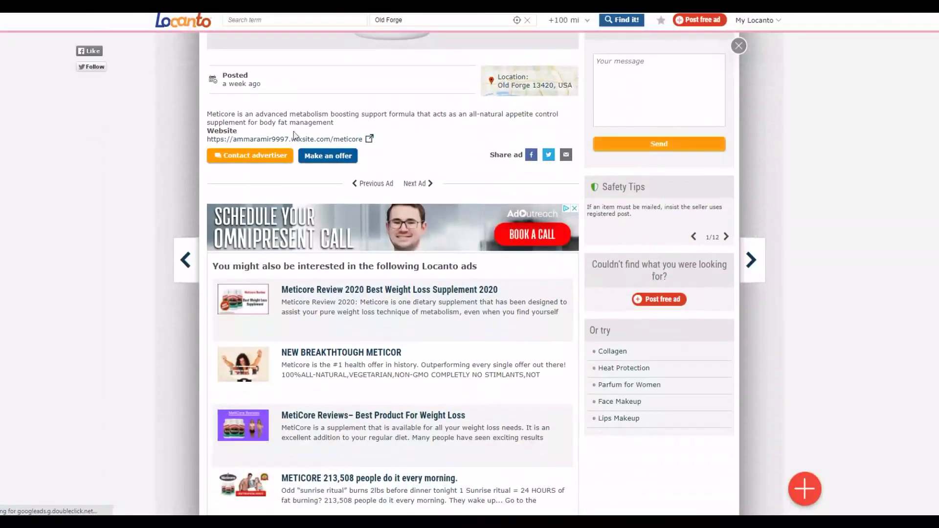
{"action": "left_click", "coordinate": [296, 140]}
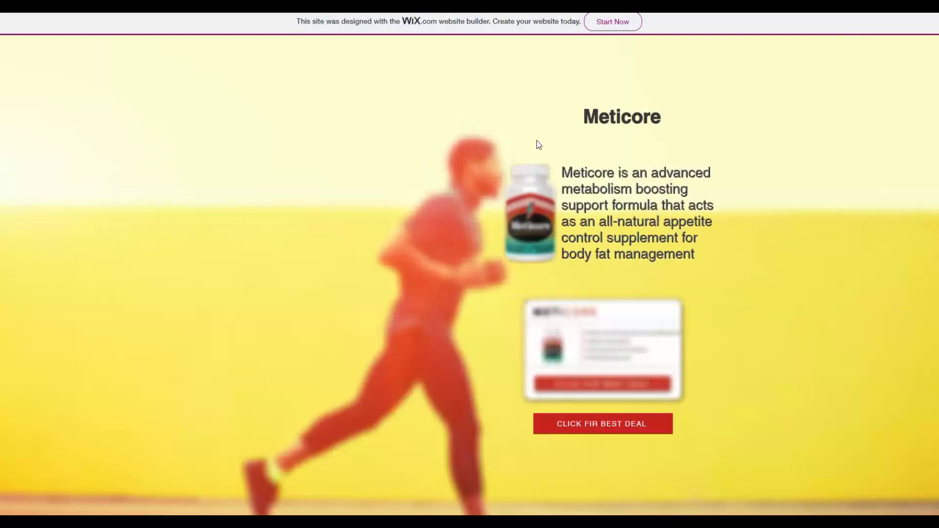
{"action": "left_click", "coordinate": [571, 421]}
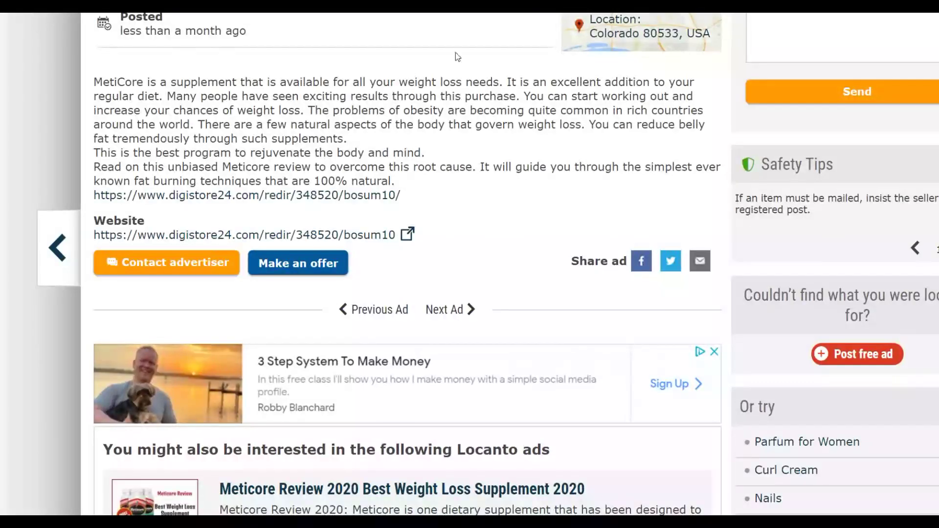
{"action": "scroll", "coordinate": [456, 244], "scroll_direction": "up", "scroll_amount": 4}
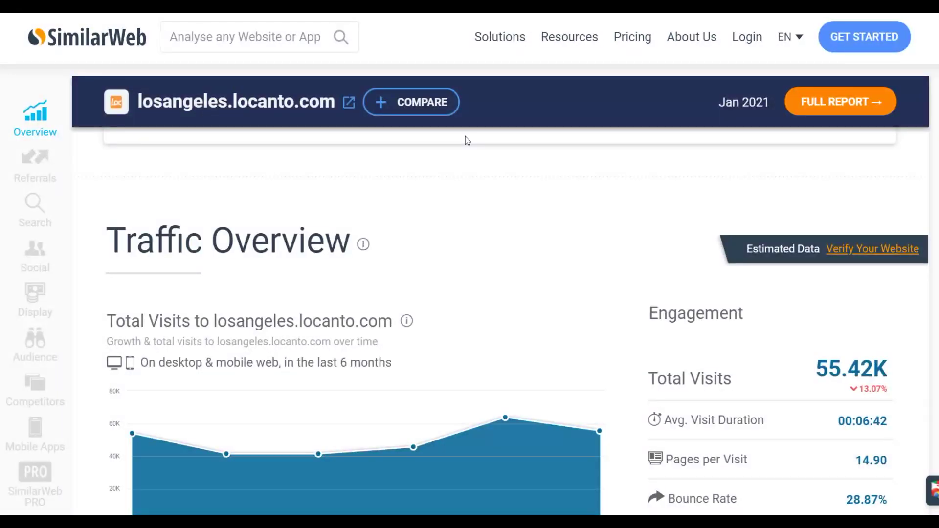
{"action": "scroll", "coordinate": [465, 138], "scroll_direction": "up", "scroll_amount": 5}
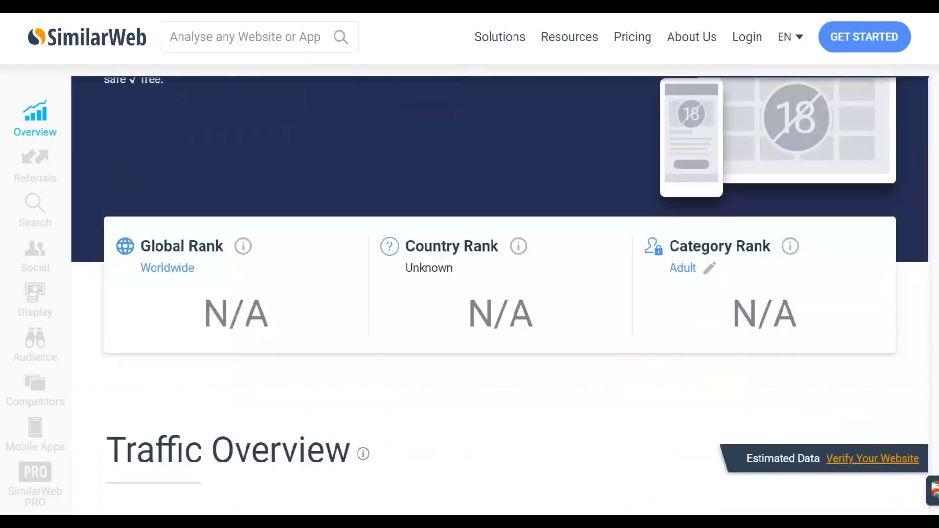
{"action": "scroll", "coordinate": [236, 229], "scroll_direction": "up", "scroll_amount": 3}
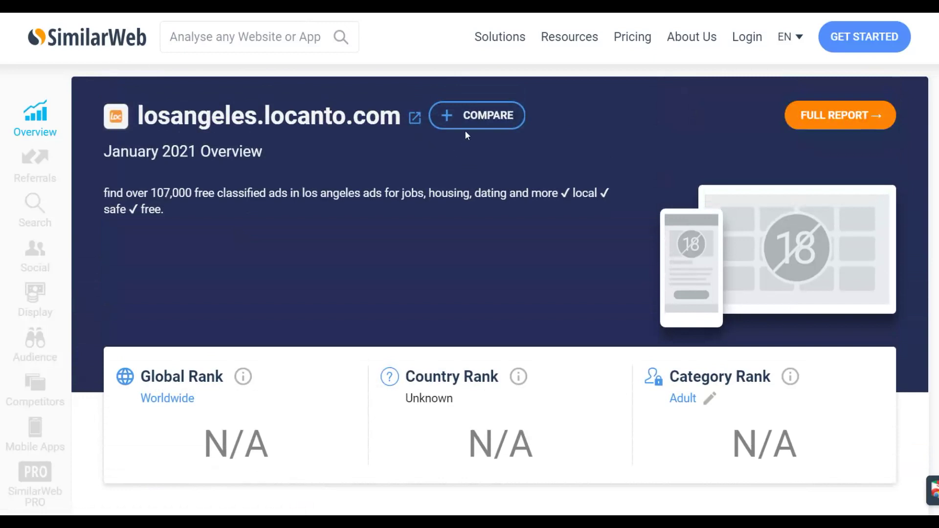
{"action": "scroll", "coordinate": [462, 130], "scroll_direction": "down", "scroll_amount": 5}
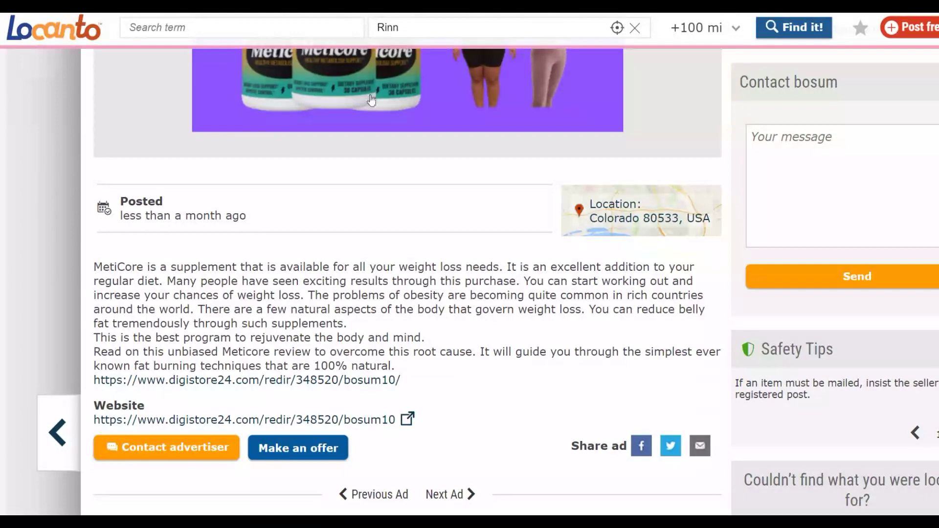
{"action": "scroll", "coordinate": [281, 167], "scroll_direction": "up", "scroll_amount": 12}
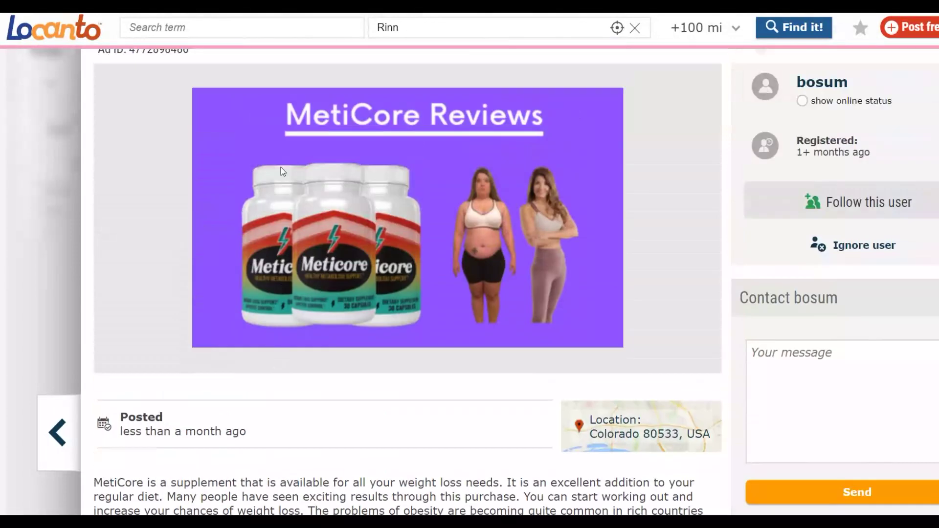
Start a free ad titled 'How to lose weight fast Using A 5 second Hack' and proceed to categories.
{"action": "scroll", "coordinate": [93, 72], "scroll_direction": "up", "scroll_amount": 1}
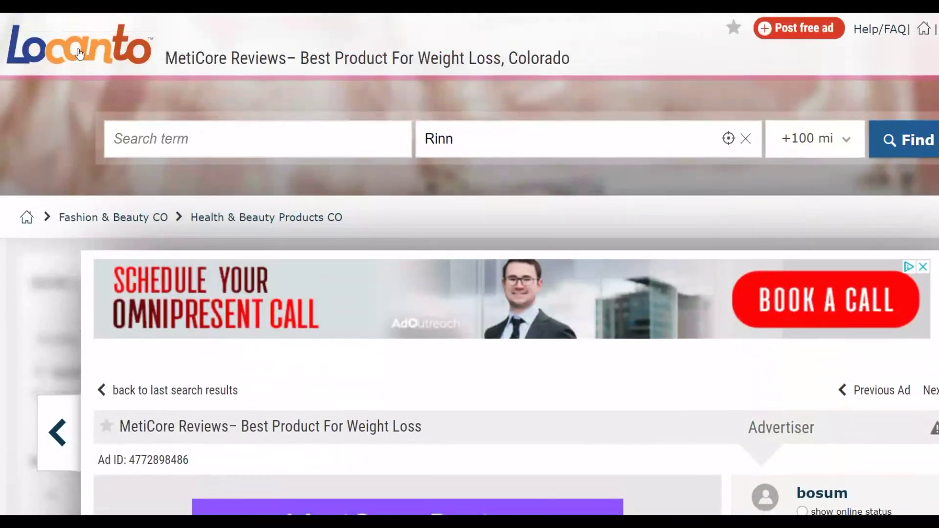
{"action": "left_click", "coordinate": [80, 53]}
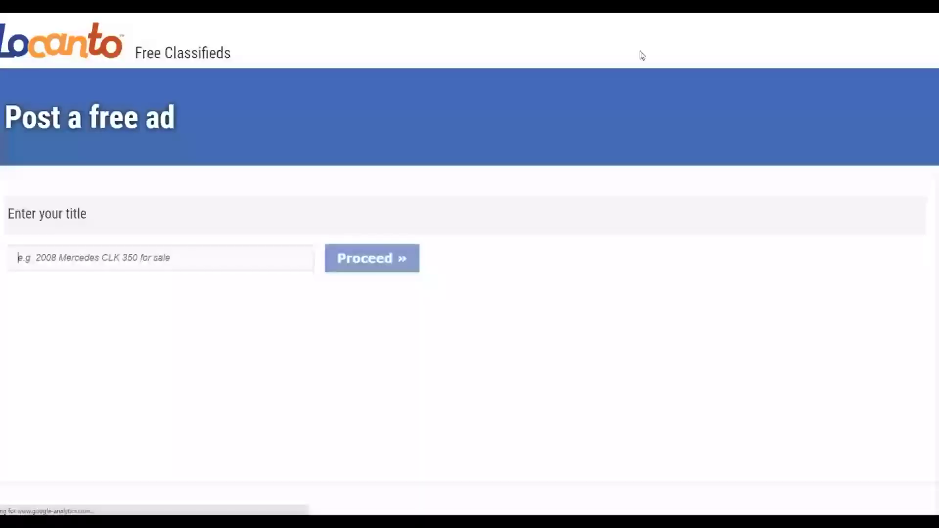
{"action": "type", "text": "How to lose weight fast Using A 5 second Hack"}
{"action": "left_click", "coordinate": [333, 152]}
{"action": "scroll", "coordinate": [334, 156], "scroll_direction": "down", "scroll_amount": 2}
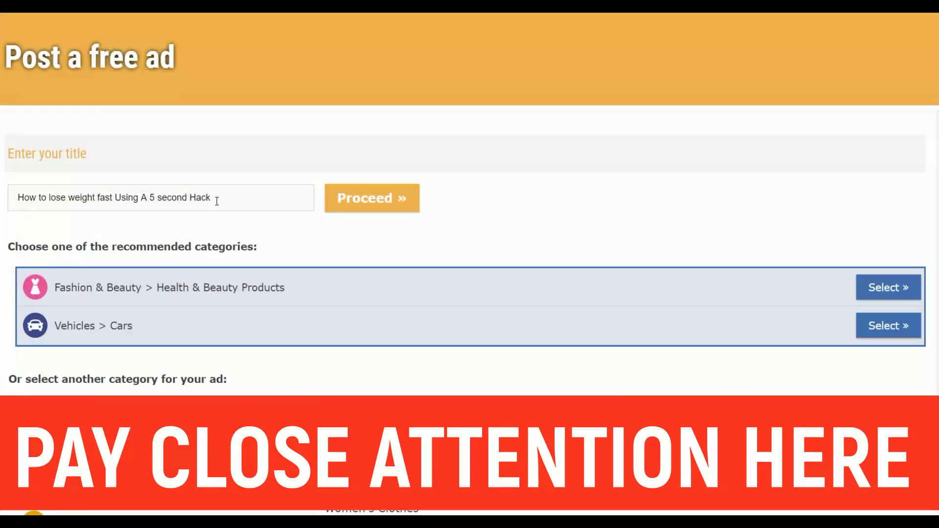
Select the title text and scroll the New York State Meticore ad's description.
{"action": "left_click_drag", "start_coordinate": [24, 198], "coordinate": [163, 188]}
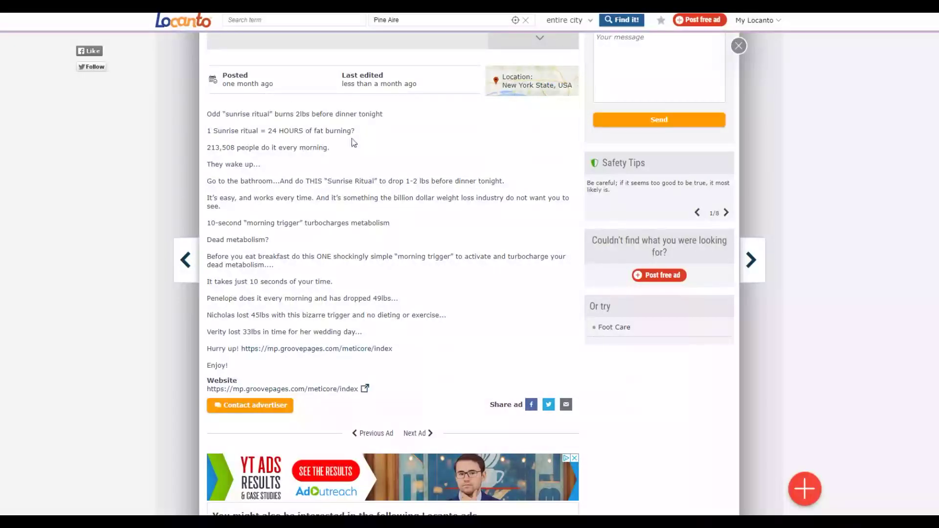
{"action": "scroll", "coordinate": [351, 139], "scroll_direction": "up", "scroll_amount": 9}
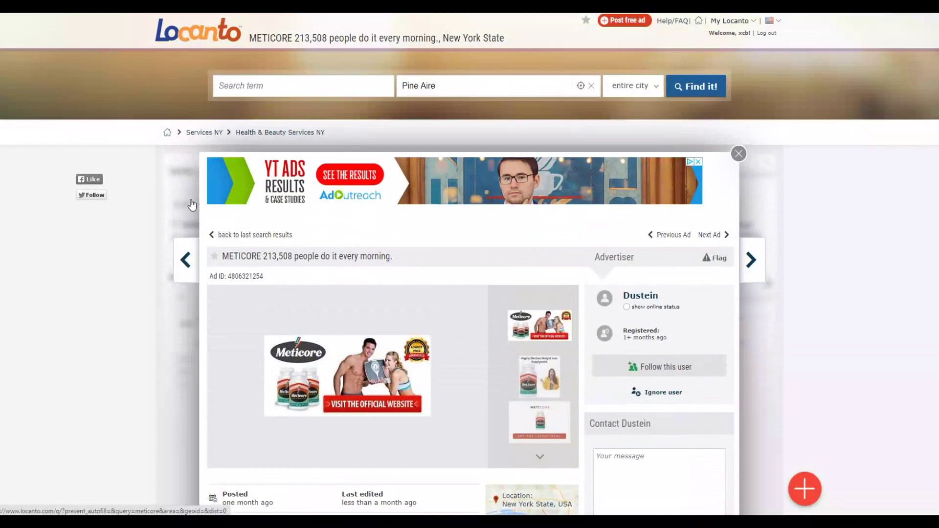
View the competitor ad's second photo before returning to the Post a free ad form.
{"action": "scroll", "coordinate": [350, 246], "scroll_direction": "down", "scroll_amount": 1}
{"action": "scroll", "coordinate": [350, 246], "scroll_direction": "down", "scroll_amount": 3}
{"action": "scroll", "coordinate": [271, 130], "scroll_direction": "up", "scroll_amount": 4}
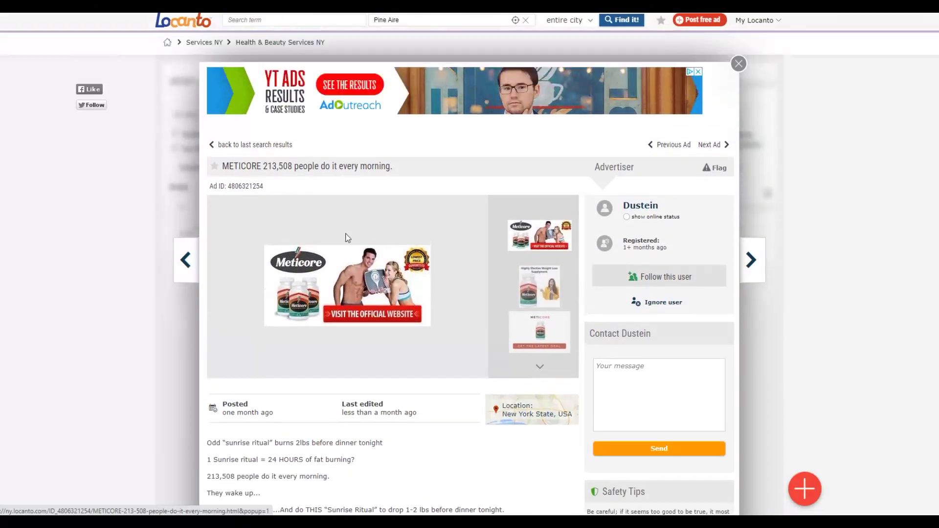
{"action": "scroll", "coordinate": [325, 277], "scroll_direction": "down", "scroll_amount": 4}
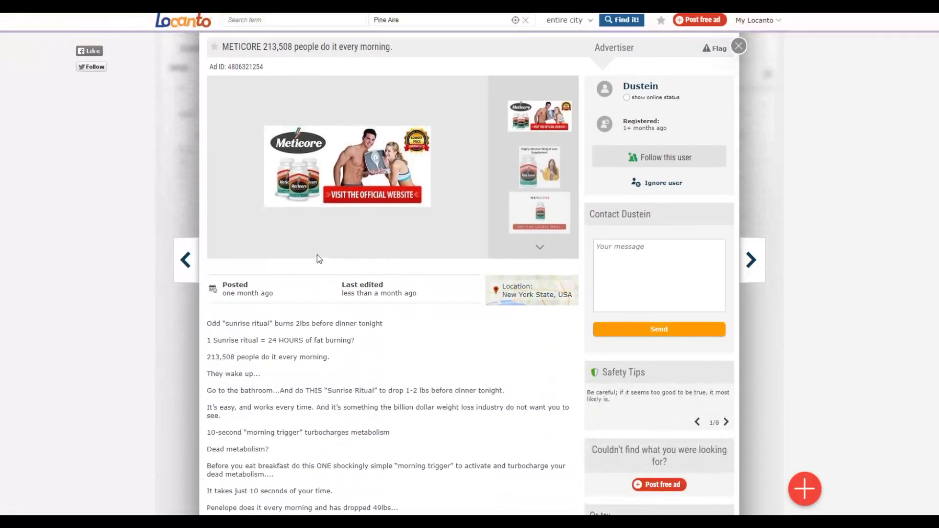
{"action": "left_click", "coordinate": [446, 184]}
{"action": "scroll", "coordinate": [464, 108], "scroll_direction": "down", "scroll_amount": 1}
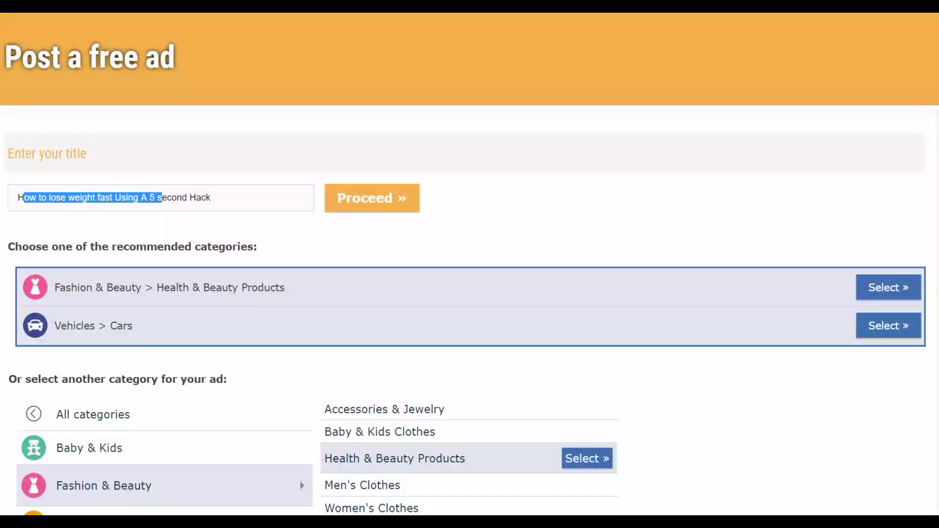
Choose Fashion & Beauty > Health & Beauty Products as the ad's category.
{"action": "left_click", "coordinate": [173, 206]}
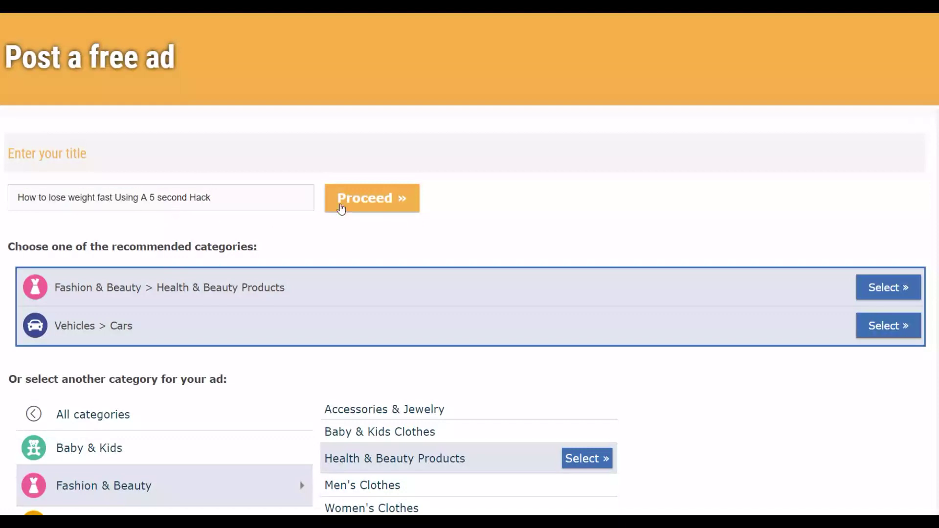
{"action": "scroll", "coordinate": [338, 260], "scroll_direction": "down", "scroll_amount": 2}
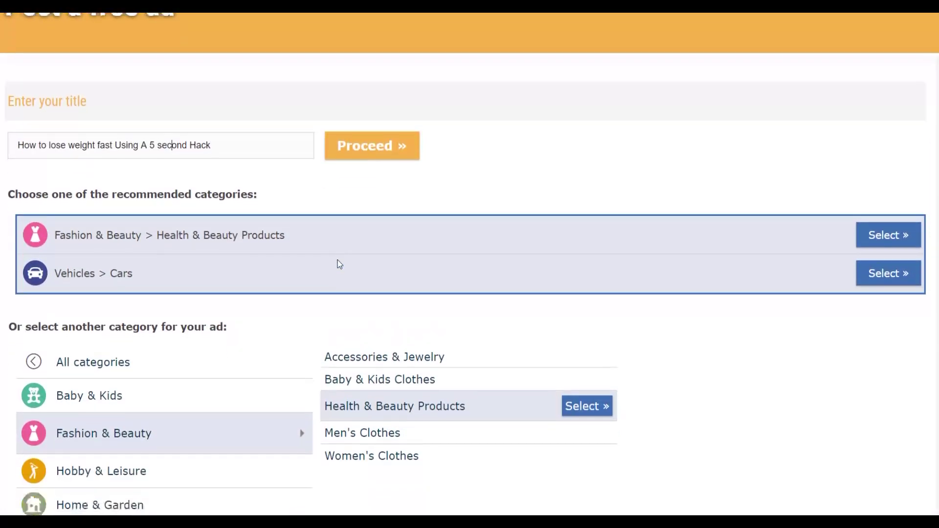
{"action": "scroll", "coordinate": [405, 183], "scroll_direction": "down", "scroll_amount": 2}
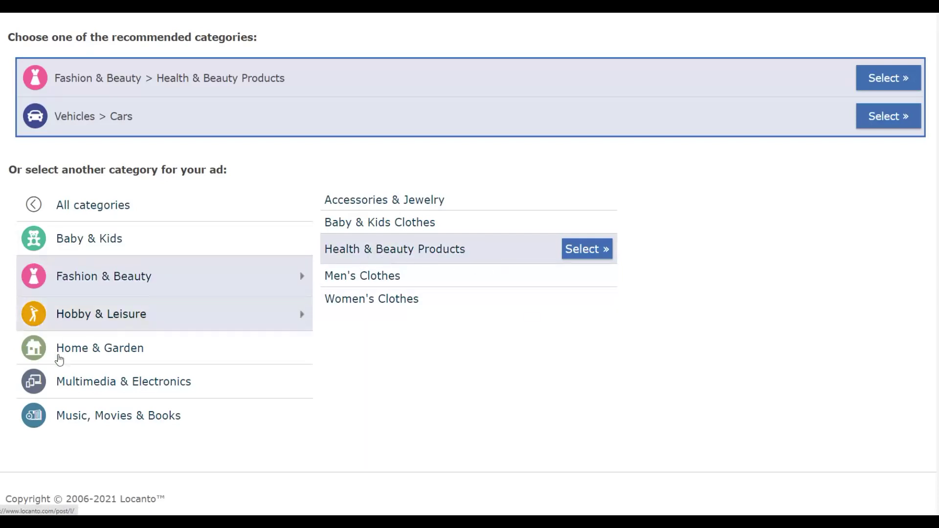
{"action": "left_click", "coordinate": [108, 353]}
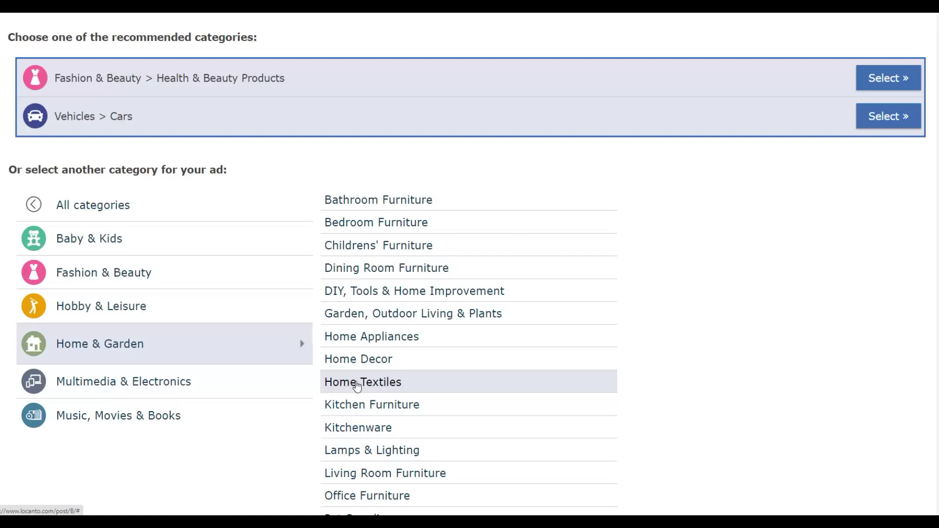
{"action": "left_click", "coordinate": [76, 278]}
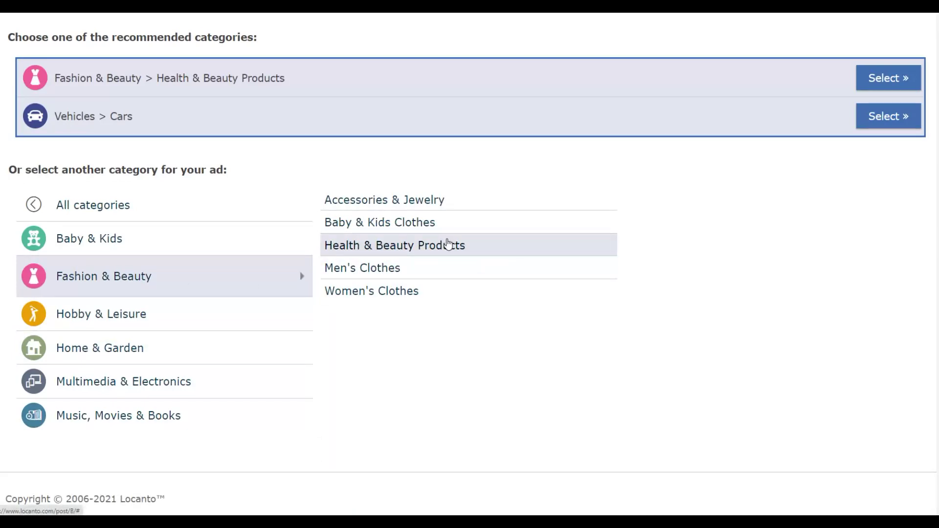
{"action": "left_click", "coordinate": [390, 241]}
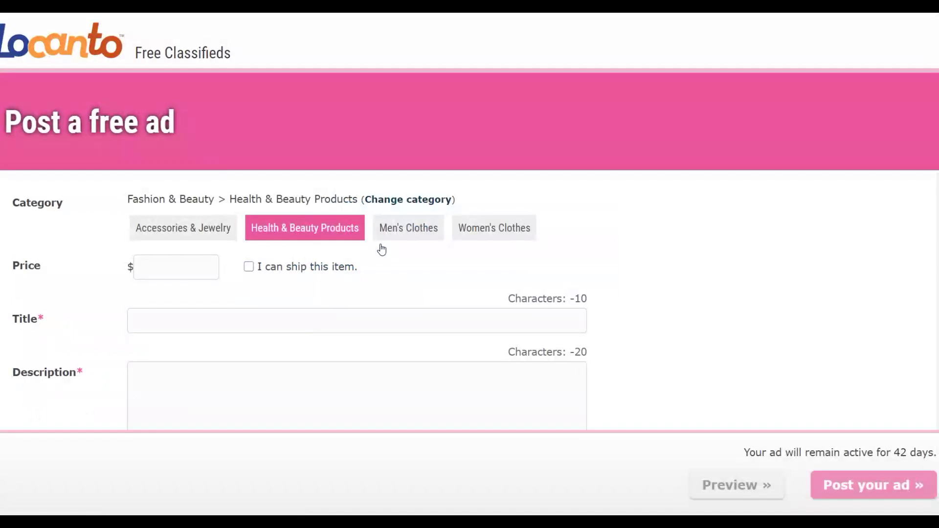
Paste 'How to lose weight fast Using A 5 second Hack' into the Title field.
{"action": "type", "text": "How to lose weight fast Using A 5 second Hack"}
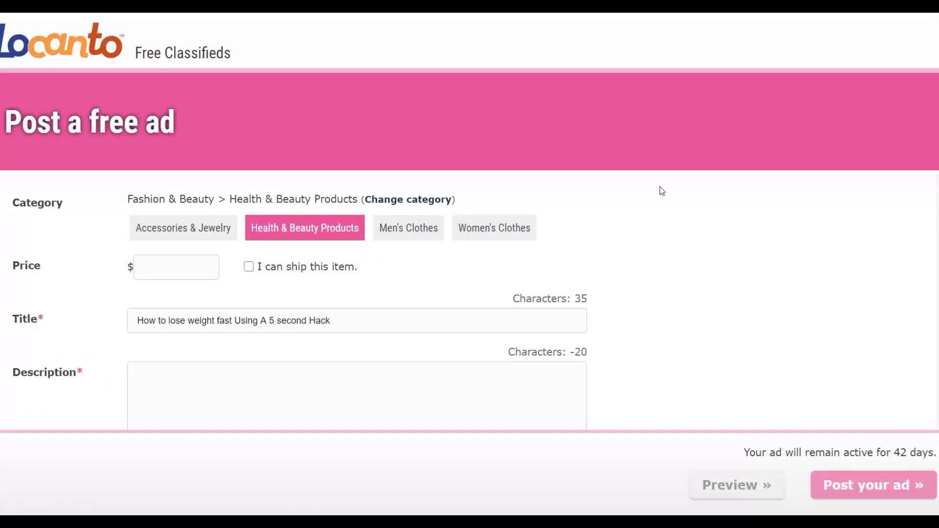
{"action": "scroll", "coordinate": [660, 186], "scroll_direction": "down", "scroll_amount": 3}
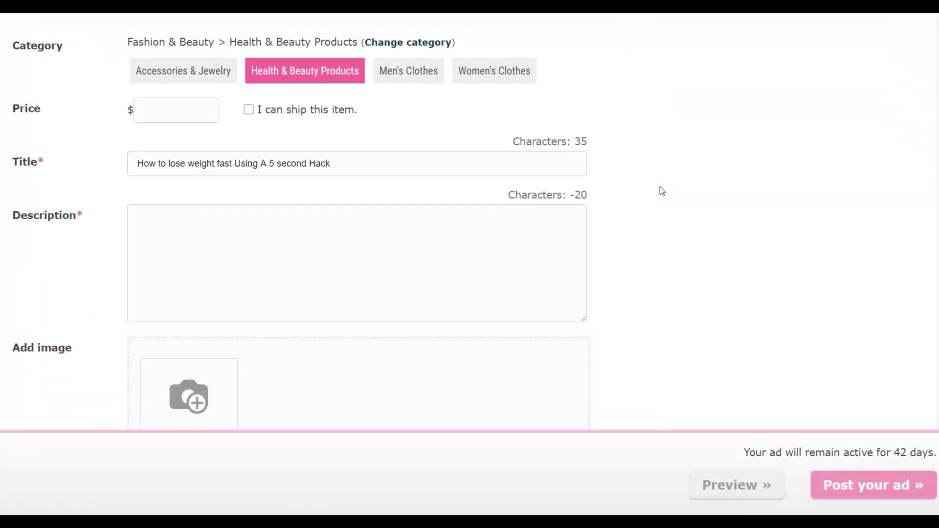
{"action": "left_click", "coordinate": [365, 166]}
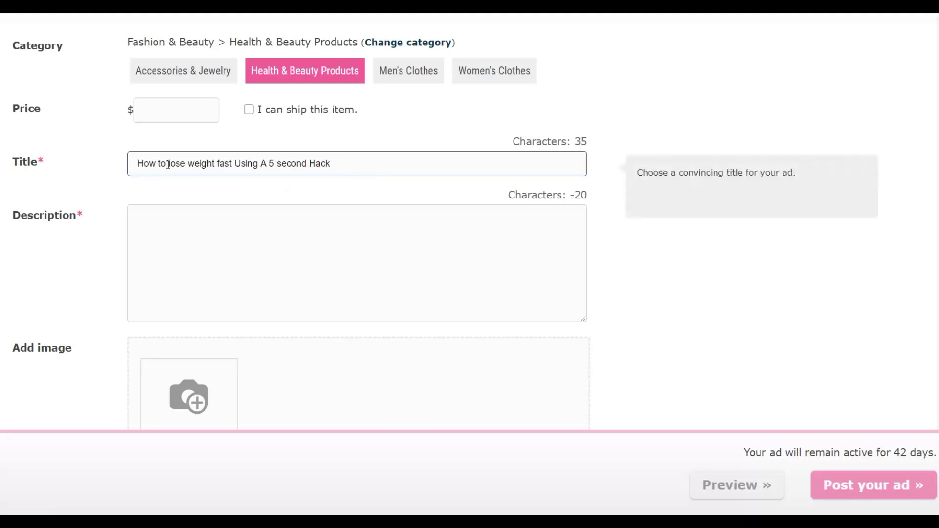
{"action": "left_click", "coordinate": [140, 238]}
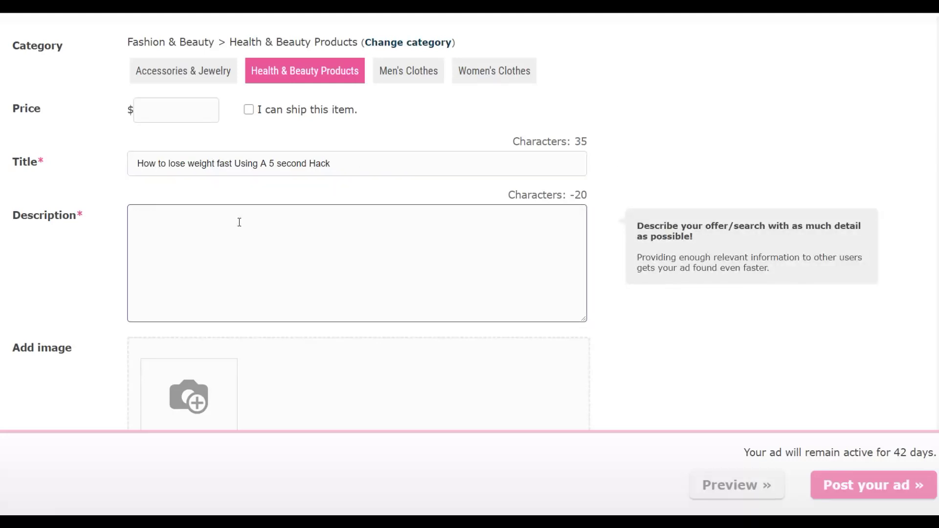
{"action": "key", "text": "Tab"}
Place the caret in the empty description, then revisit the competitor ad's description.
{"action": "left_click", "coordinate": [286, 148]}
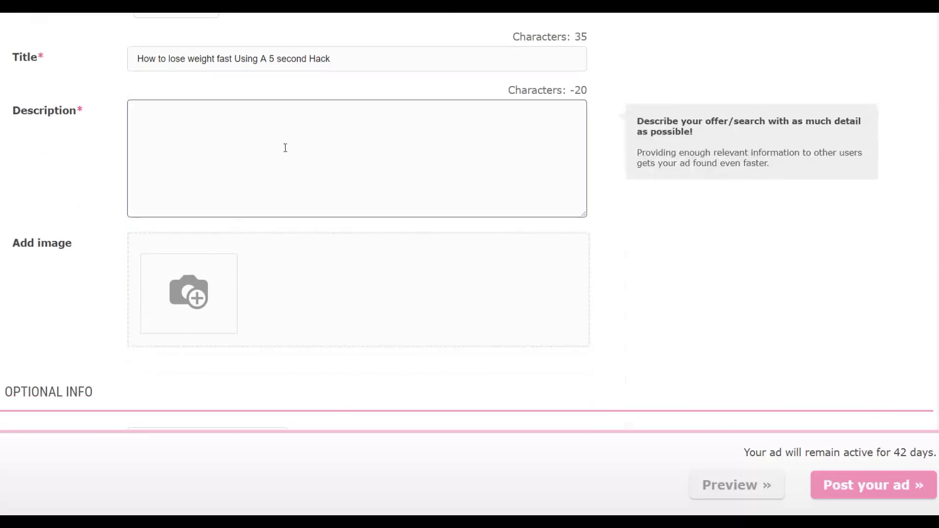
{"action": "scroll", "coordinate": [293, 147], "scroll_direction": "up", "scroll_amount": 1}
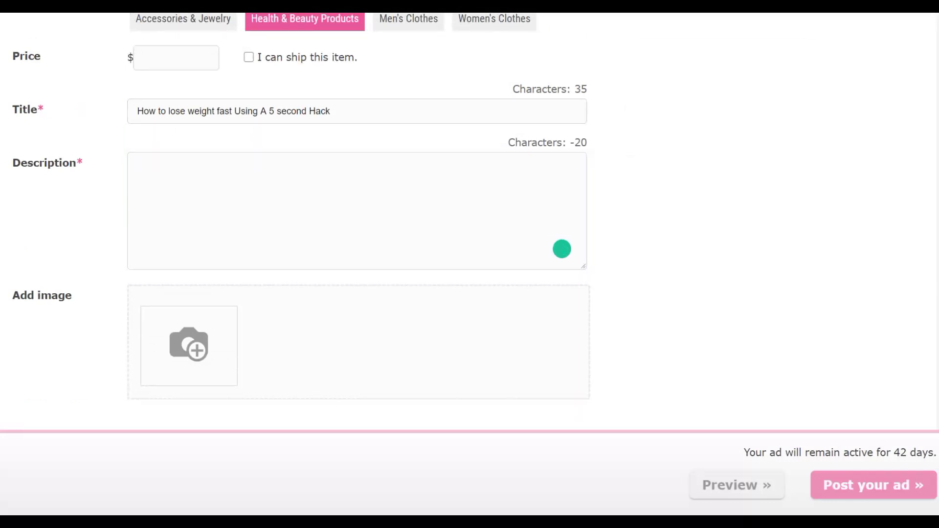
{"action": "left_click", "coordinate": [437, 172]}
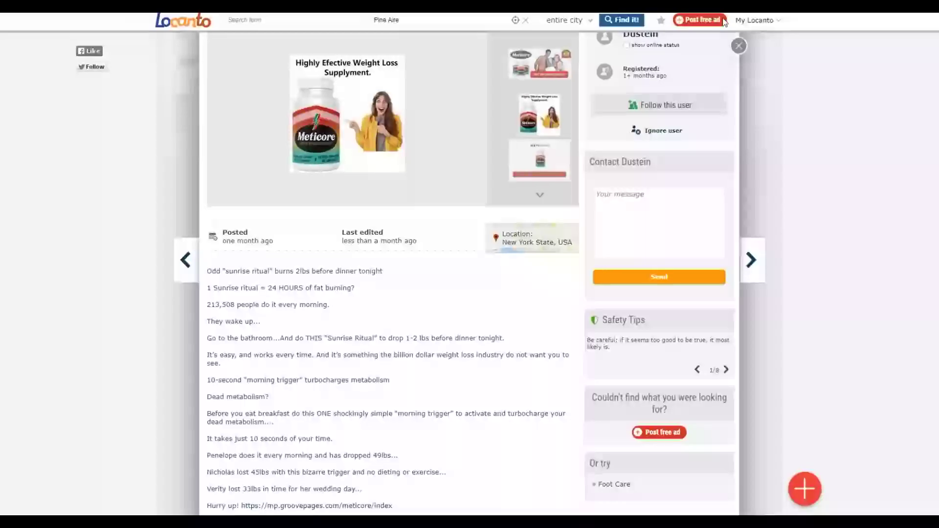
{"action": "scroll", "coordinate": [373, 178], "scroll_direction": "down", "scroll_amount": 5}
{"action": "scroll", "coordinate": [297, 151], "scroll_direction": "up", "scroll_amount": 1}
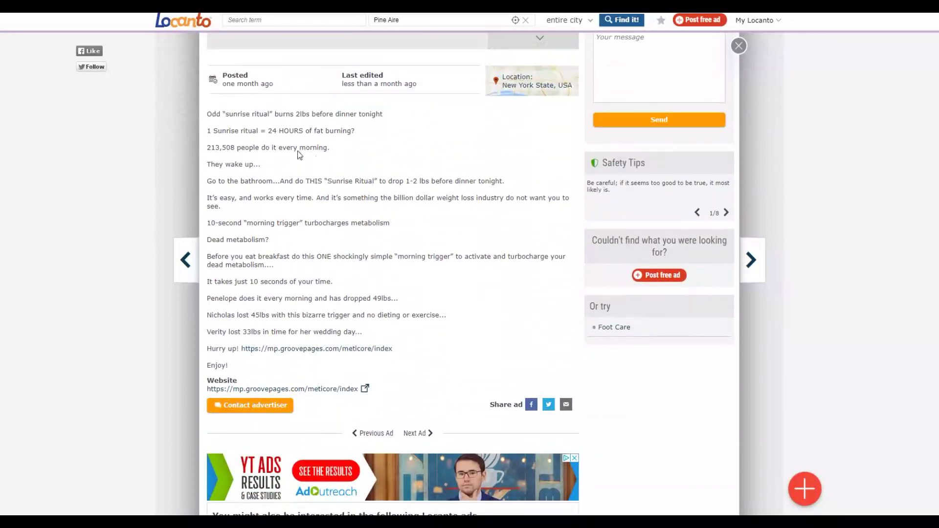
Copy the Meticore sales text from the existing ad's description.
{"action": "scroll", "coordinate": [282, 159], "scroll_direction": "up", "scroll_amount": 4}
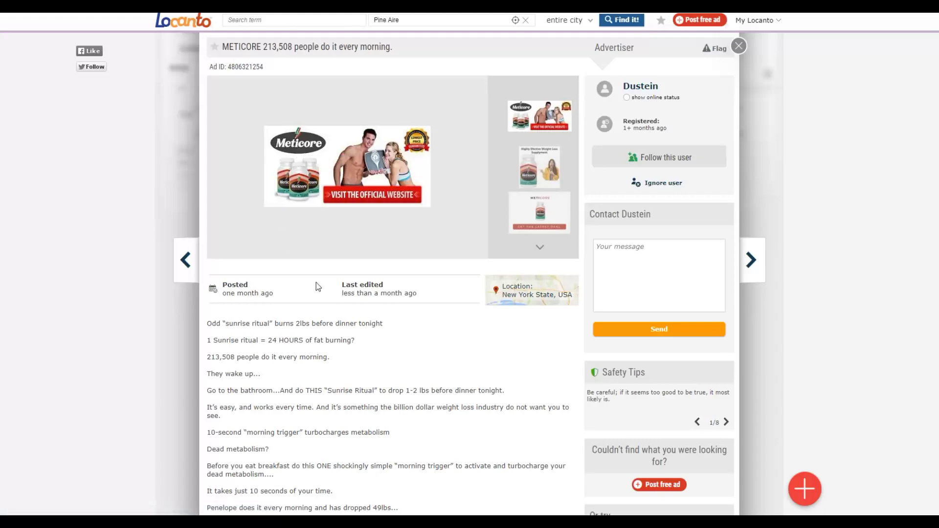
{"action": "scroll", "coordinate": [316, 283], "scroll_direction": "down", "scroll_amount": 1}
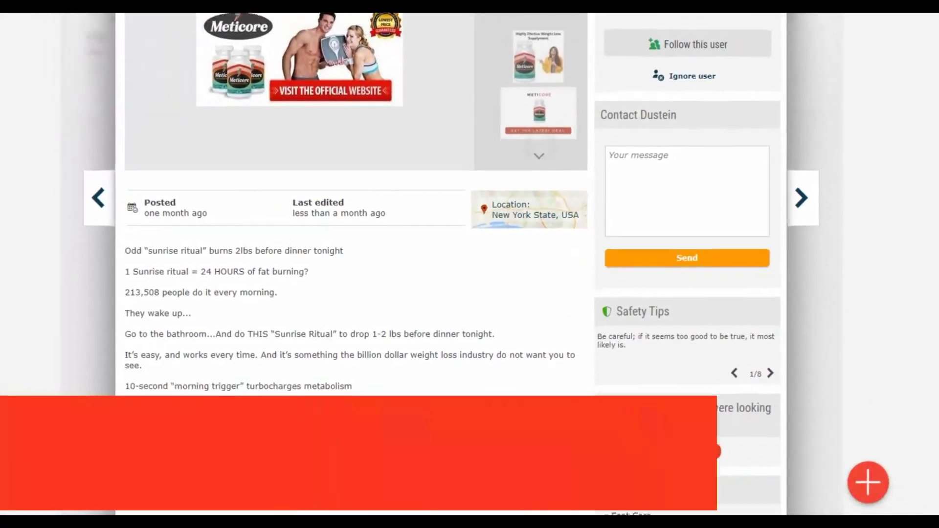
{"action": "scroll", "coordinate": [250, 274], "scroll_direction": "down", "scroll_amount": 2}
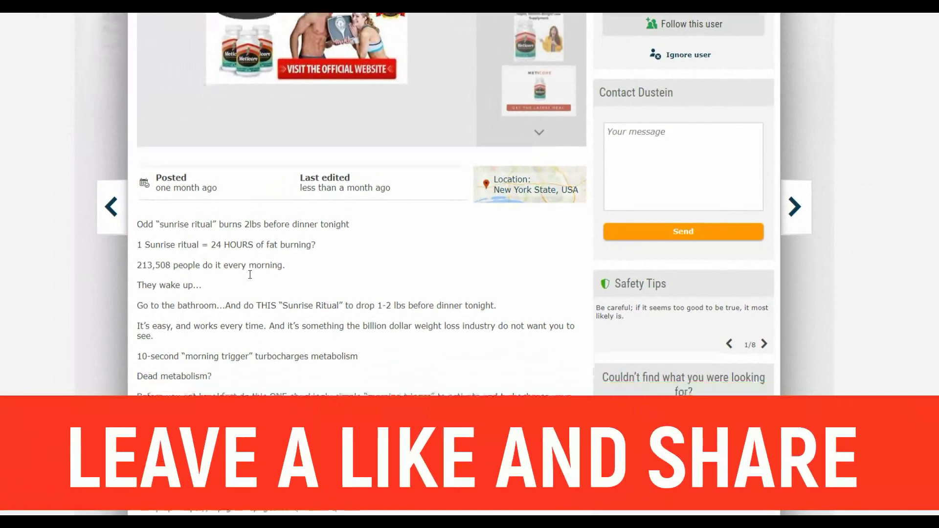
{"action": "scroll", "coordinate": [250, 275], "scroll_direction": "down", "scroll_amount": 1}
{"action": "left_click_drag", "start_coordinate": [141, 137], "coordinate": [324, 395]}
{"action": "right_click", "coordinate": [301, 369]}
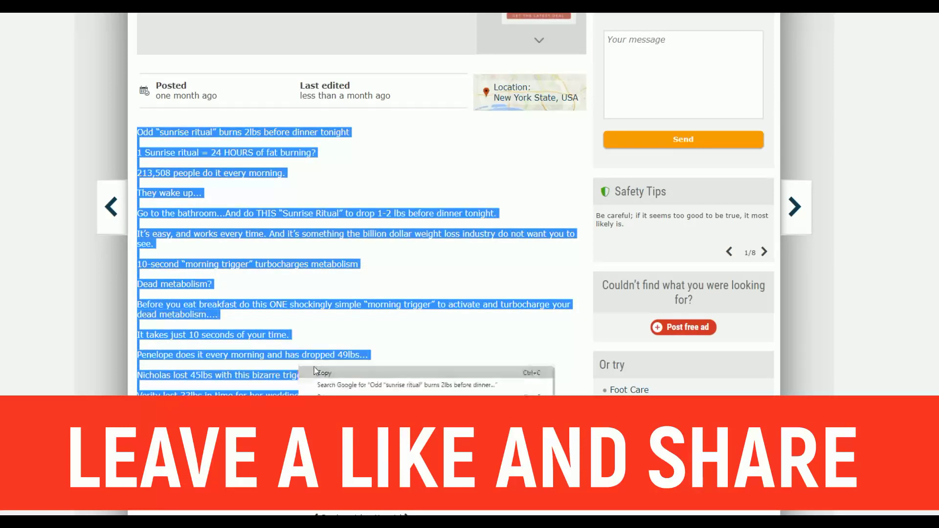
{"action": "left_click", "coordinate": [323, 374]}
Paste the copied Meticore 'sunrise ritual' copy into the new ad's empty Description.
{"action": "key", "text": "ctrl+Tab"}
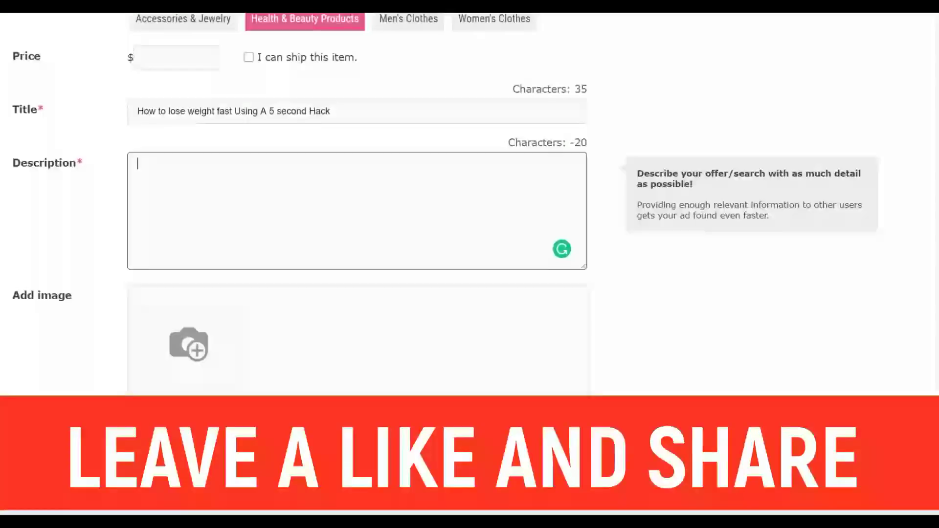
{"action": "right_click", "coordinate": [213, 187]}
{"action": "left_click", "coordinate": [238, 268]}
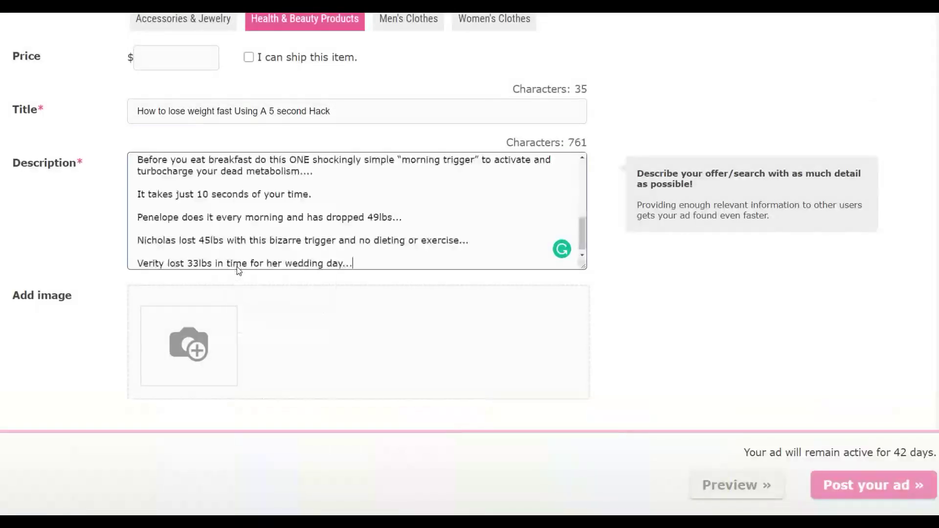
Widen the Description box and add 'Click here to get started' on a new line after the wedding-day testimonial.
{"action": "left_click_drag", "start_coordinate": [582, 266], "coordinate": [638, 338]}
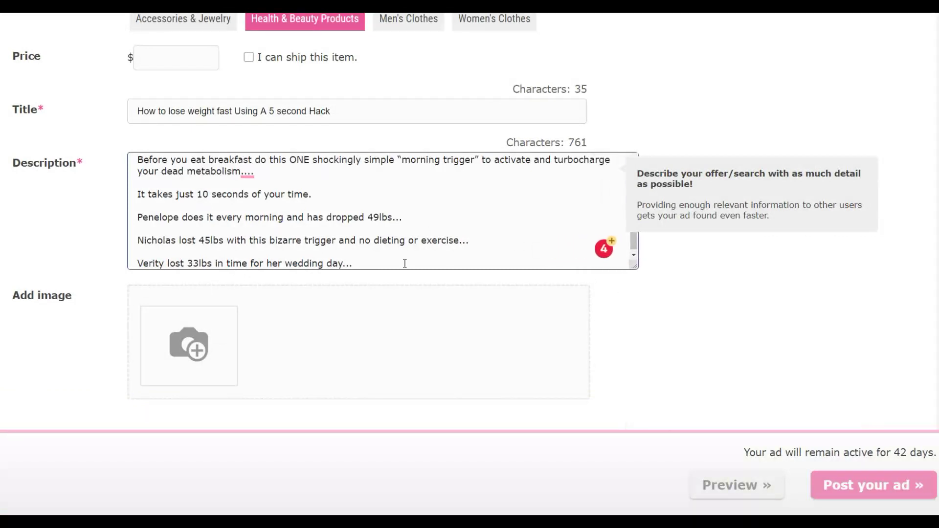
{"action": "key", "text": "Return"}
{"action": "key", "text": "Return"}
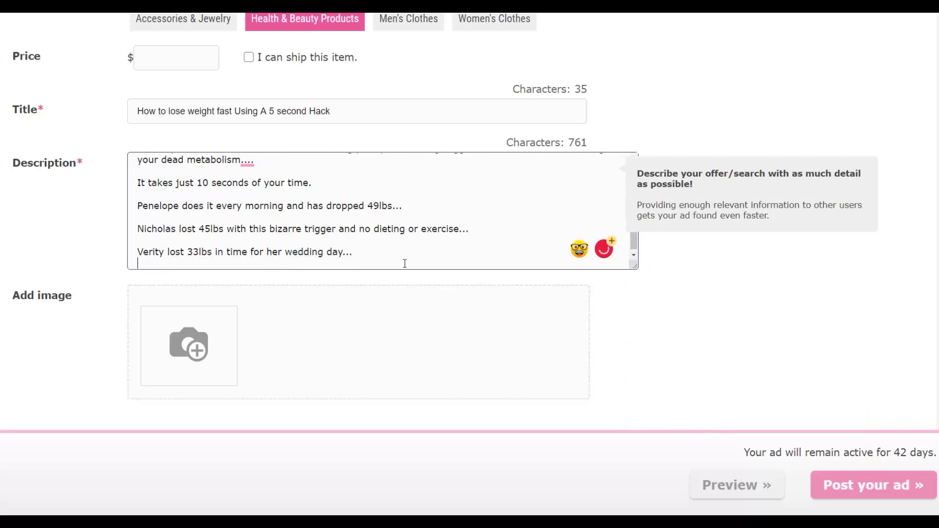
{"action": "type", "text": "Click hee"}
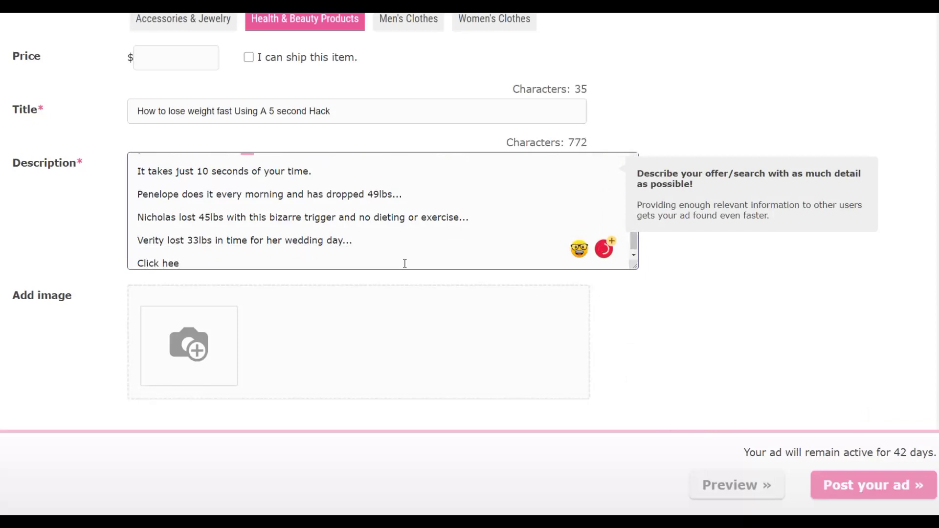
{"action": "type", "text": "re to get started"}
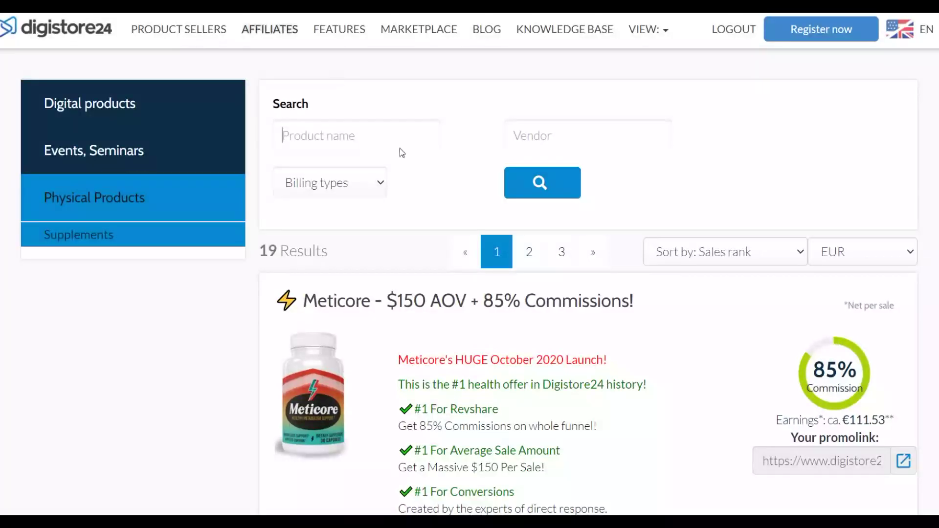
Copy the Digistore24 Meticore promolink and paste it after a dash following 'Click here to get started'.
{"action": "scroll", "coordinate": [795, 262], "scroll_direction": "down", "scroll_amount": 5}
{"action": "left_click", "coordinate": [795, 261]}
{"action": "right_click", "coordinate": [793, 261]}
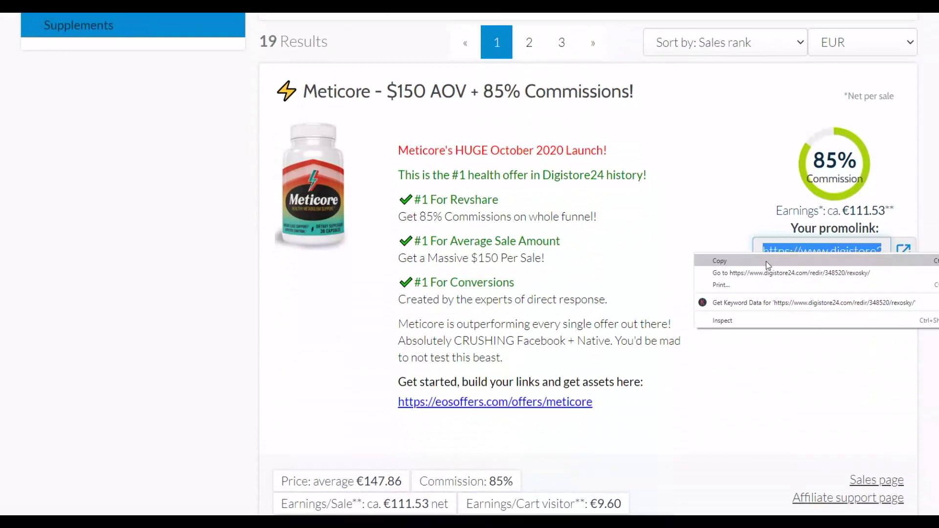
{"action": "left_click", "coordinate": [767, 263]}
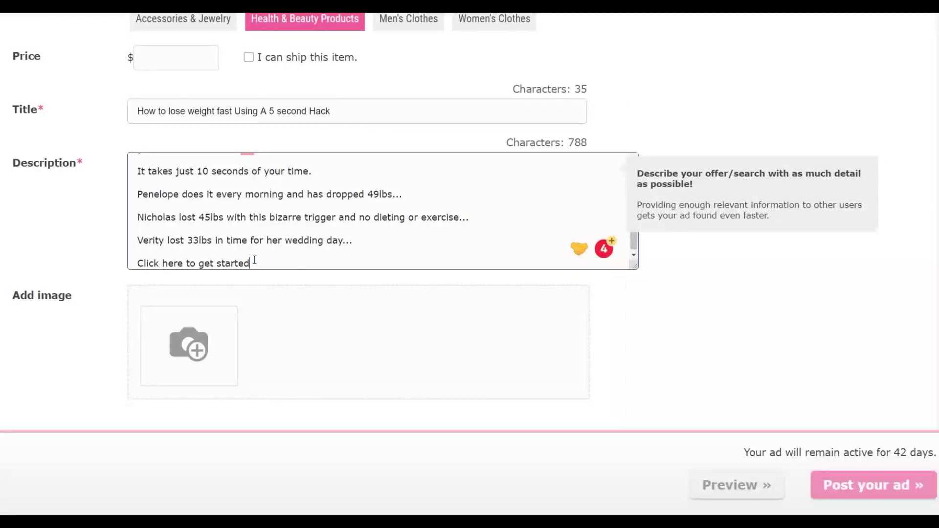
{"action": "type", "text": "-"}
{"action": "key", "text": "ctrl+v"}
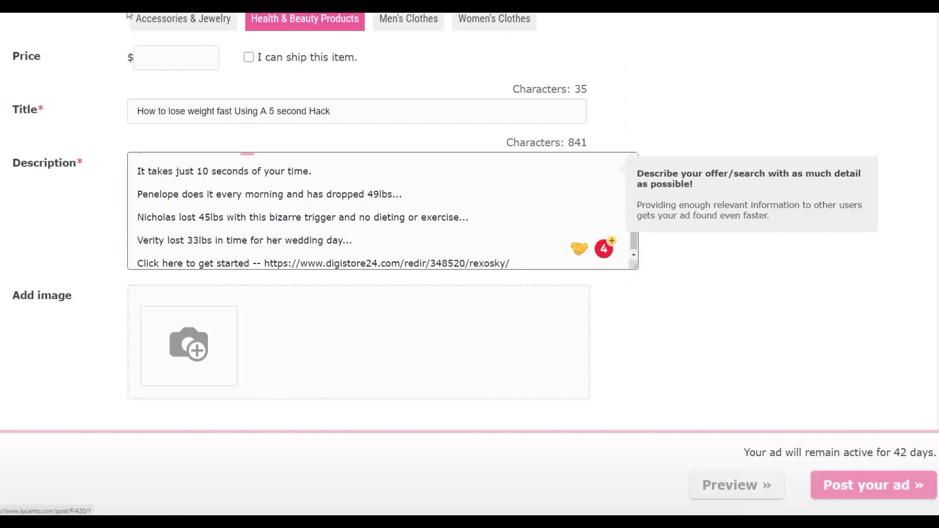
Shorten the Digistore24 promolink in Bitly to bit.ly/2H4w6dl and copy the new short link.
{"action": "left_click", "coordinate": [618, 29]}
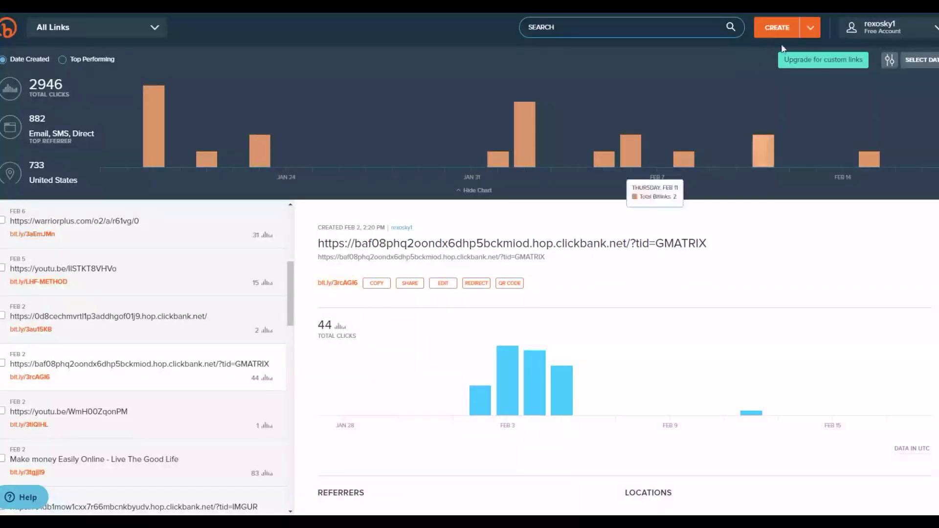
{"action": "left_click", "coordinate": [777, 27]}
{"action": "right_click", "coordinate": [847, 118]}
{"action": "left_click", "coordinate": [883, 192]}
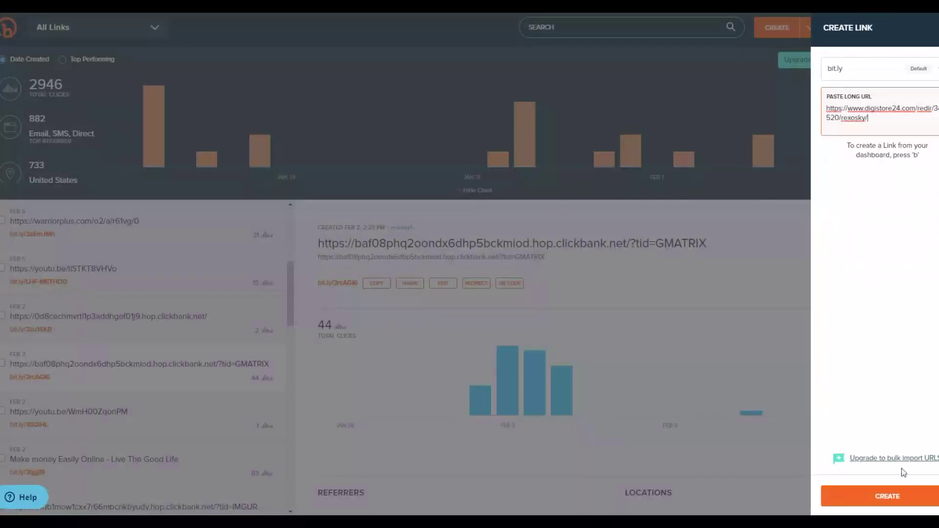
{"action": "left_click", "coordinate": [889, 496]}
{"action": "left_click", "coordinate": [837, 82]}
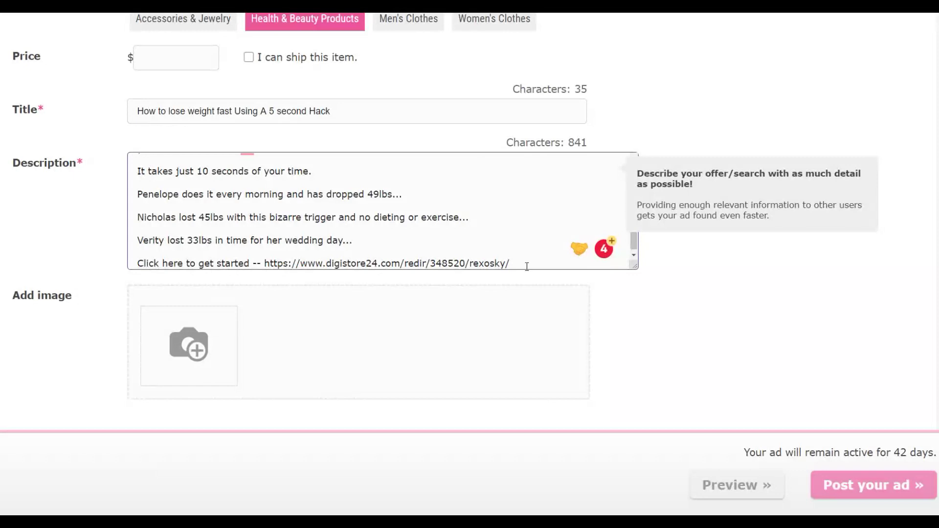
Replace the long Digistore24 URL on the description's last line with the copied bit.ly link.
{"action": "left_click_drag", "start_coordinate": [527, 266], "coordinate": [268, 259]}
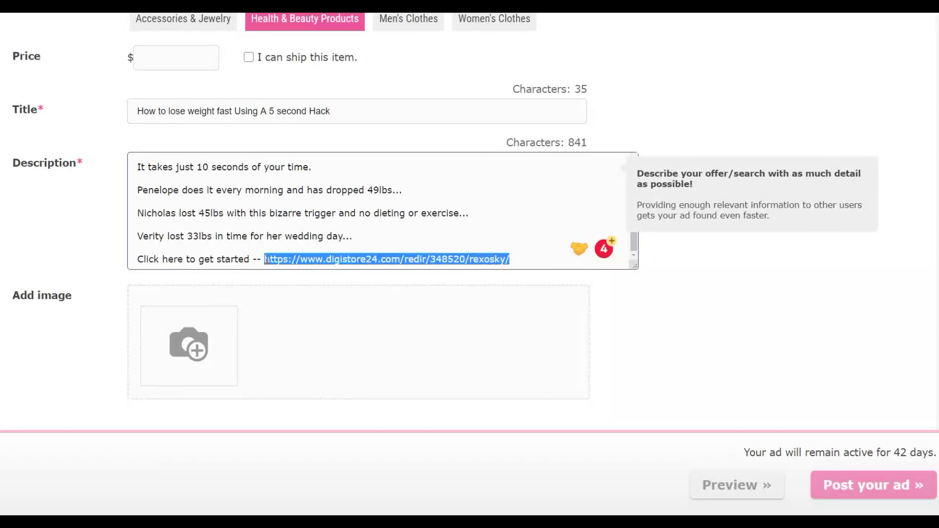
{"action": "key", "text": "ctrl+v"}
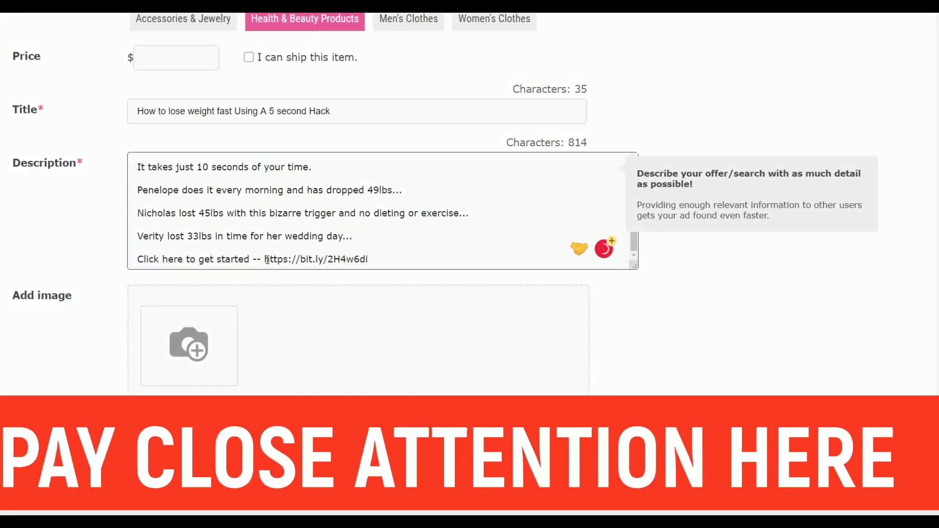
{"action": "scroll", "coordinate": [254, 230], "scroll_direction": "up", "scroll_amount": 5}
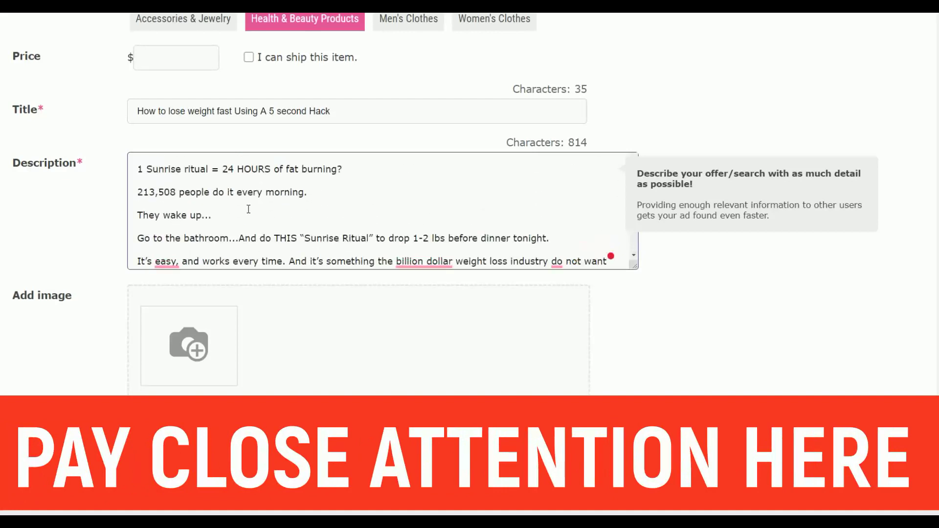
{"action": "scroll", "coordinate": [249, 209], "scroll_direction": "up", "scroll_amount": 1}
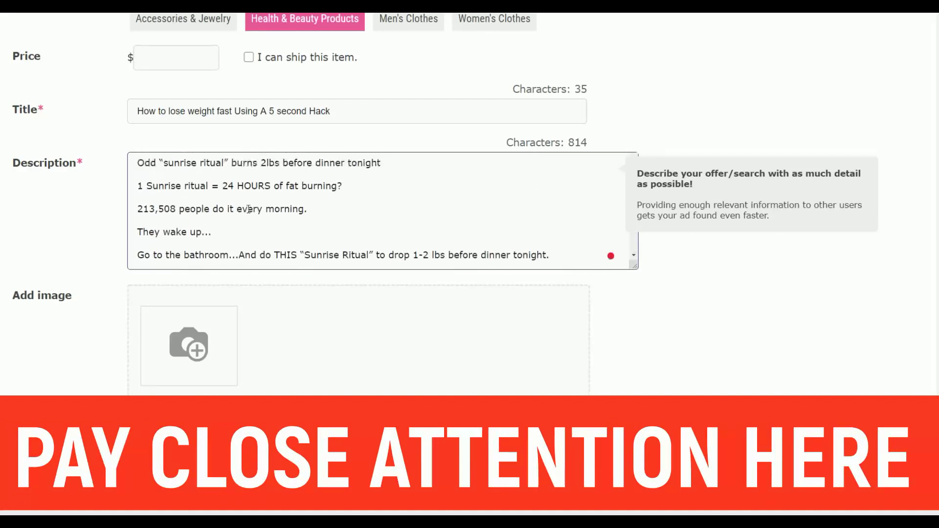
{"action": "scroll", "coordinate": [247, 204], "scroll_direction": "down", "scroll_amount": 5}
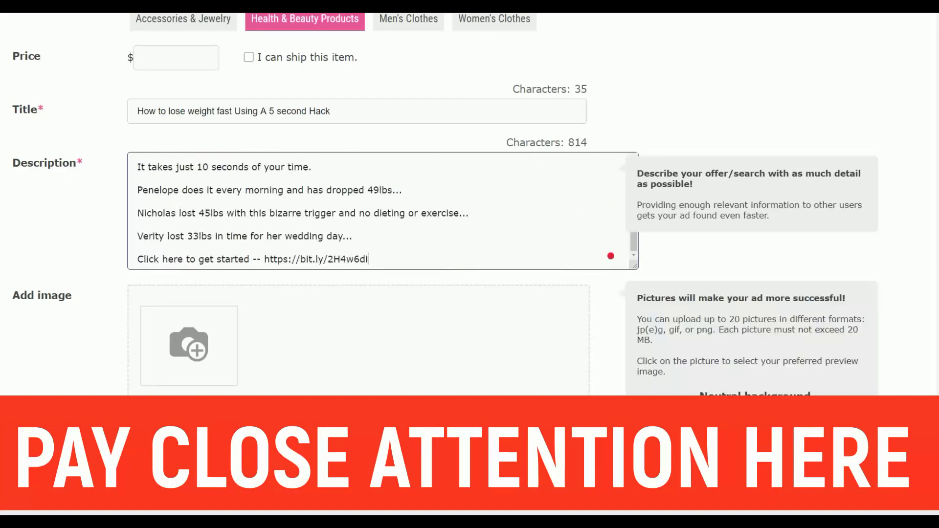
{"action": "scroll", "coordinate": [558, 350], "scroll_direction": "down", "scroll_amount": 4}
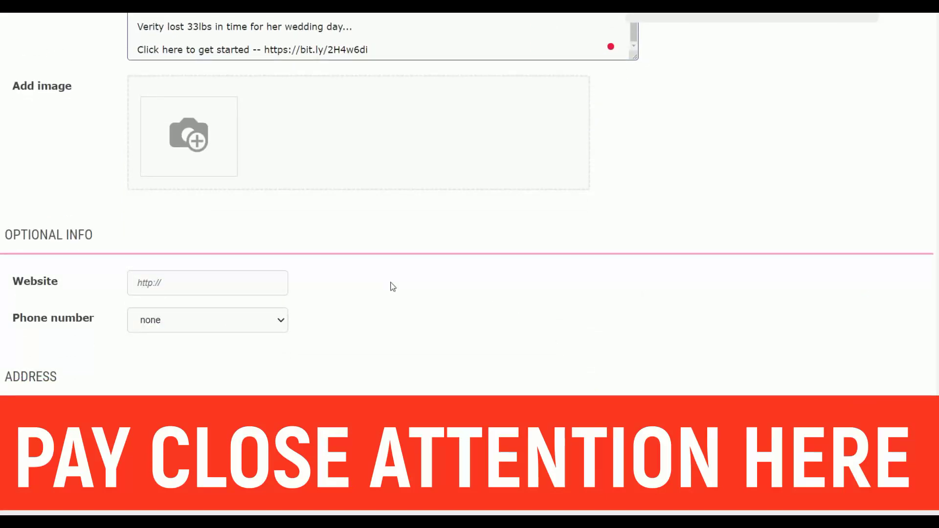
{"action": "scroll", "coordinate": [220, 231], "scroll_direction": "up", "scroll_amount": 2}
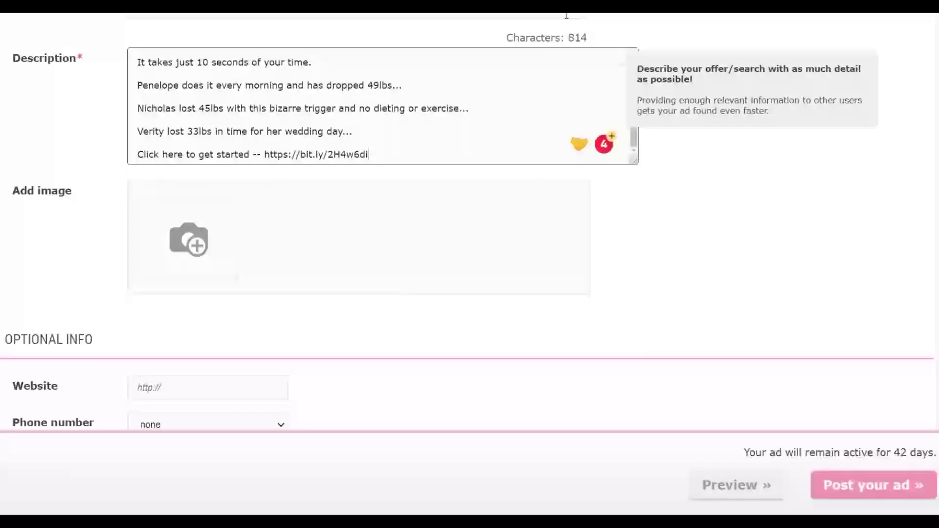
{"action": "scroll", "coordinate": [442, 222], "scroll_direction": "down", "scroll_amount": 5}
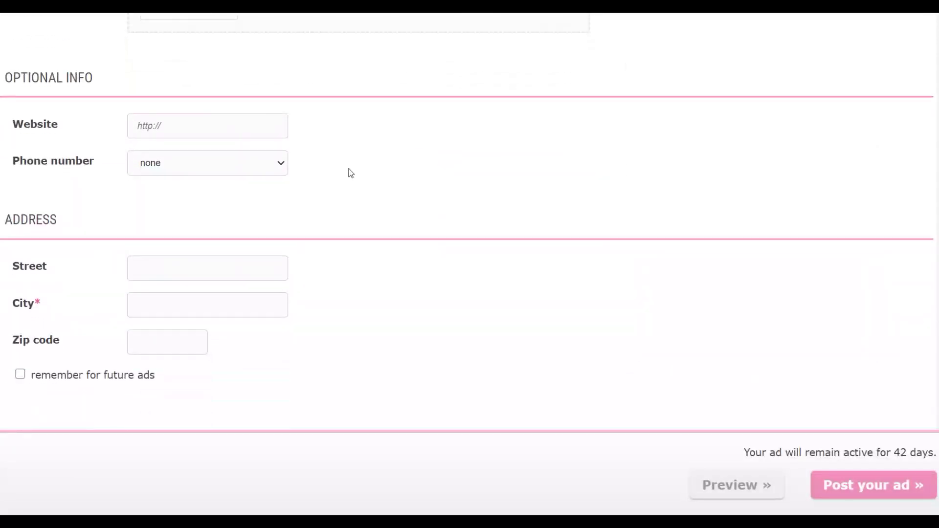
{"action": "scroll", "coordinate": [350, 174], "scroll_direction": "up", "scroll_amount": 1}
{"action": "left_click", "coordinate": [153, 175]}
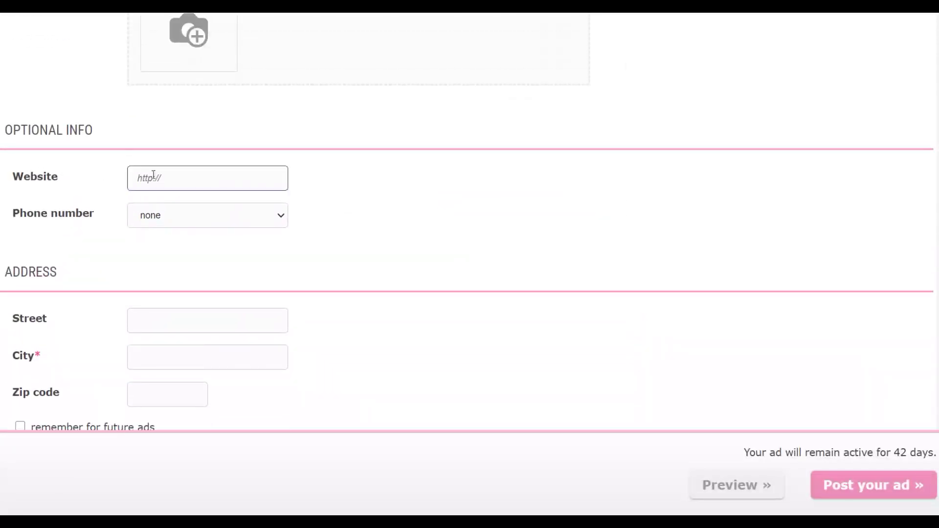
{"action": "left_click", "coordinate": [180, 179]}
{"action": "left_click", "coordinate": [457, 172]}
{"action": "left_click", "coordinate": [241, 173]}
{"action": "right_click", "coordinate": [152, 177]}
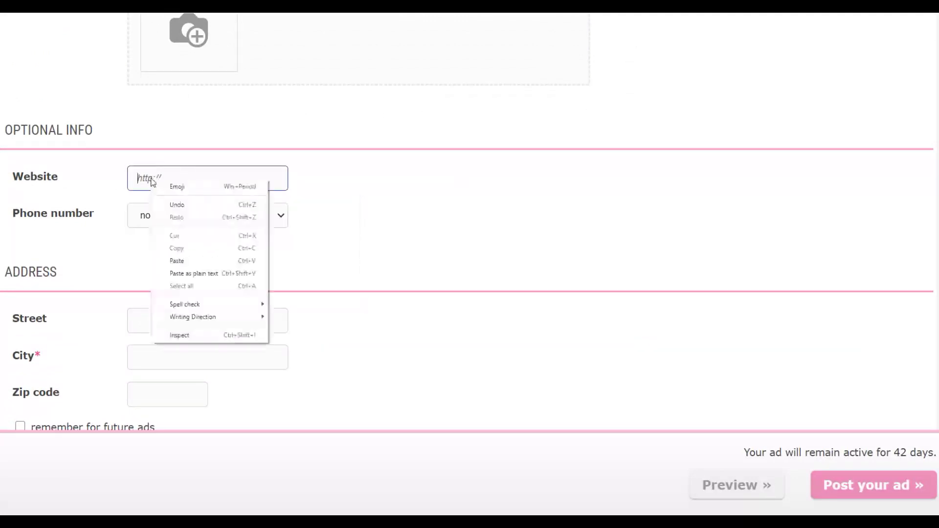
{"action": "left_click", "coordinate": [190, 258]}
{"action": "left_click", "coordinate": [460, 177]}
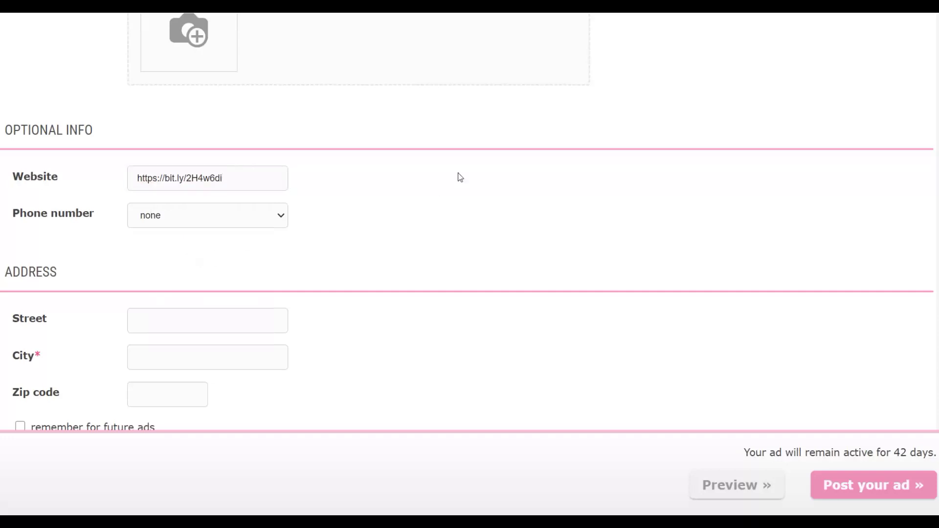
Leave the Phone number option set to none.
{"action": "scroll", "coordinate": [457, 172], "scroll_direction": "down", "scroll_amount": 1}
{"action": "left_click", "coordinate": [129, 162]}
{"action": "left_click", "coordinate": [355, 169]}
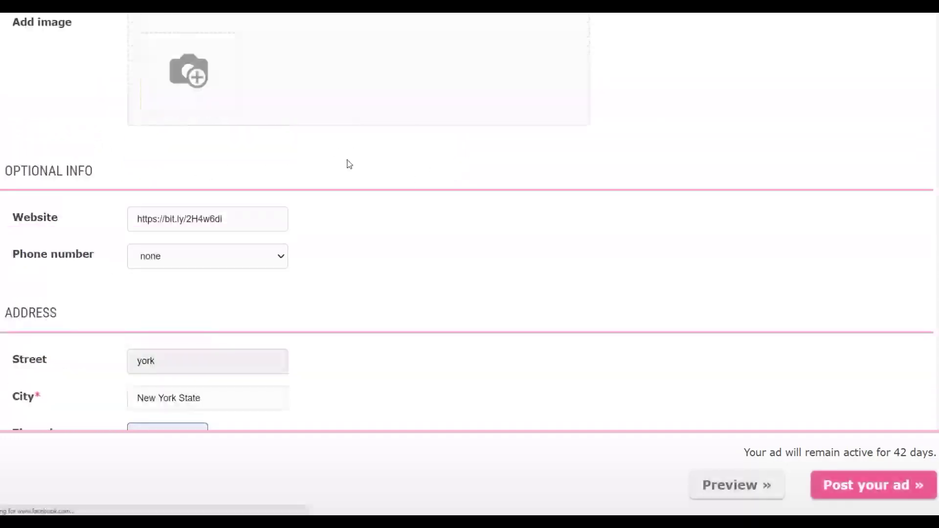
Enter 10001 as the zip code to complete the New York address.
{"action": "type", "text": "10001"}
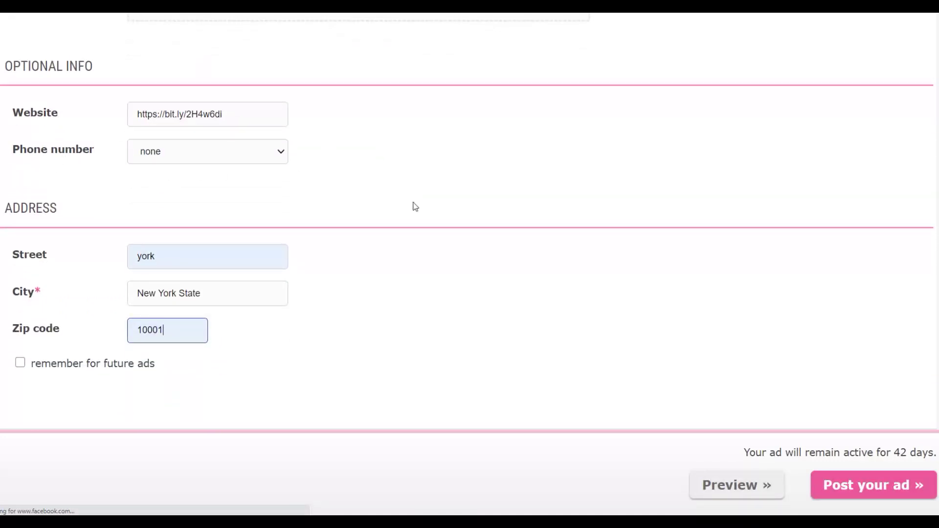
{"action": "left_click", "coordinate": [463, 253]}
{"action": "left_click_drag", "start_coordinate": [900, 451], "coordinate": [913, 451]}
{"action": "left_click", "coordinate": [916, 451]}
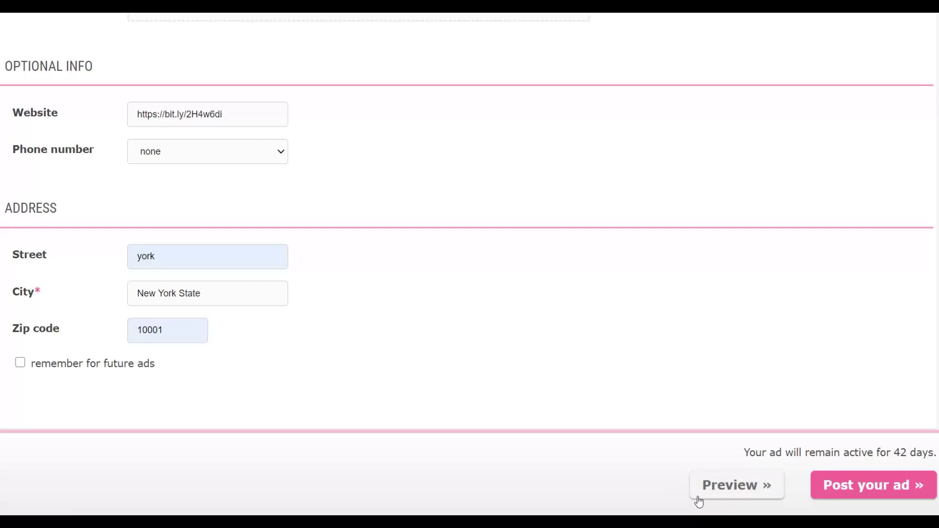
Preview the ad and scroll through it to review the text and links.
{"action": "left_click", "coordinate": [739, 498]}
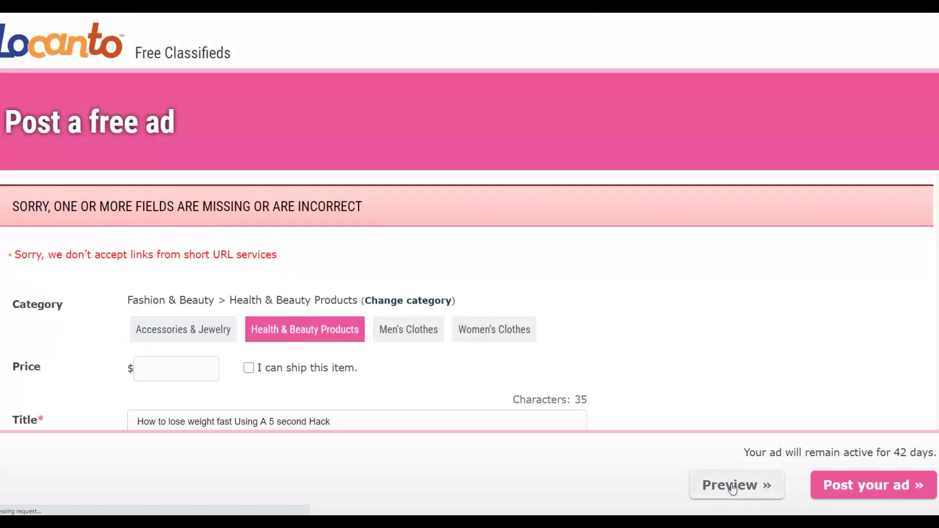
{"action": "scroll", "coordinate": [494, 283], "scroll_direction": "down", "scroll_amount": 1}
{"action": "scroll", "coordinate": [433, 110], "scroll_direction": "up", "scroll_amount": 1}
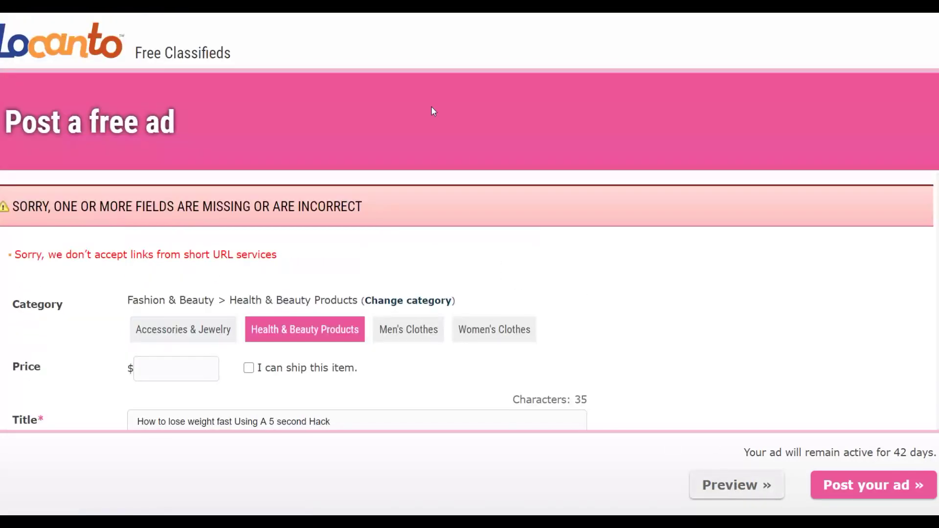
{"action": "scroll", "coordinate": [439, 103], "scroll_direction": "down", "scroll_amount": 5}
{"action": "scroll", "coordinate": [445, 98], "scroll_direction": "up", "scroll_amount": 3}
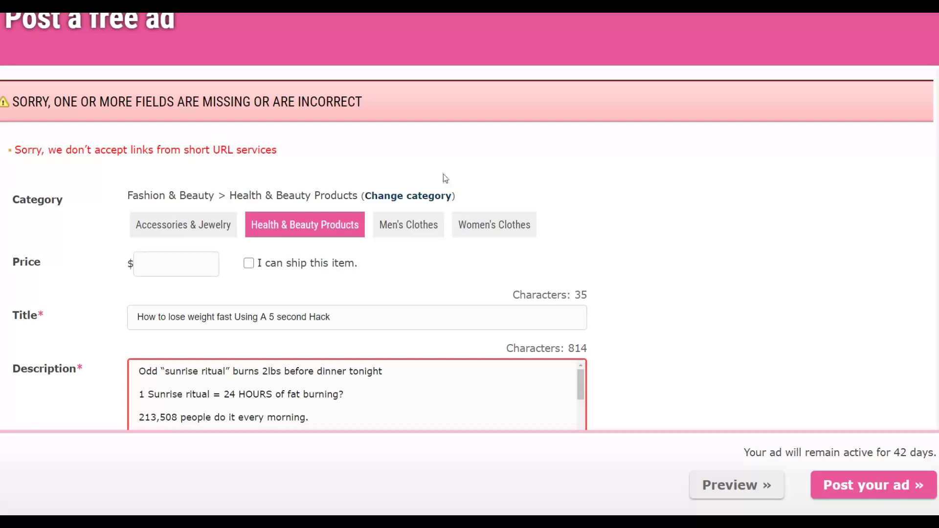
{"action": "scroll", "coordinate": [490, 186], "scroll_direction": "down", "scroll_amount": 3}
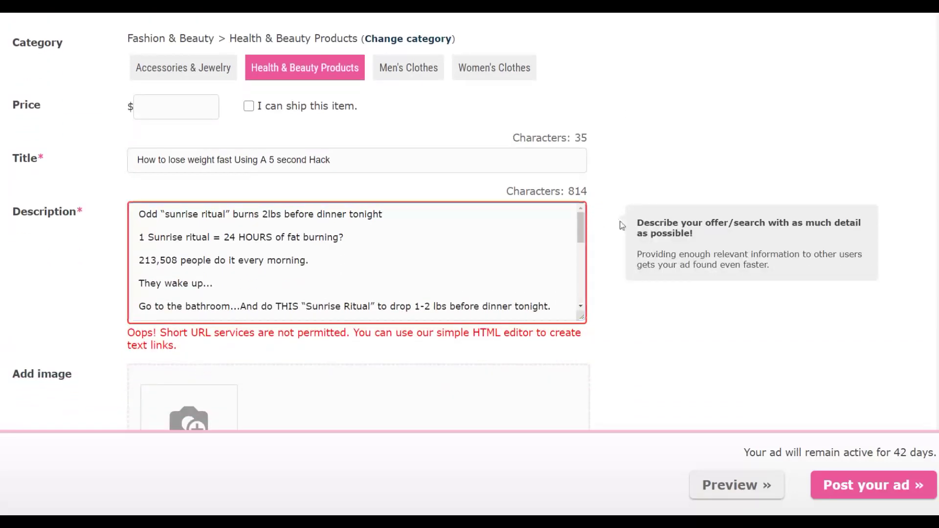
{"action": "scroll", "coordinate": [601, 196], "scroll_direction": "down", "scroll_amount": 1}
{"action": "scroll", "coordinate": [260, 156], "scroll_direction": "up", "scroll_amount": 3}
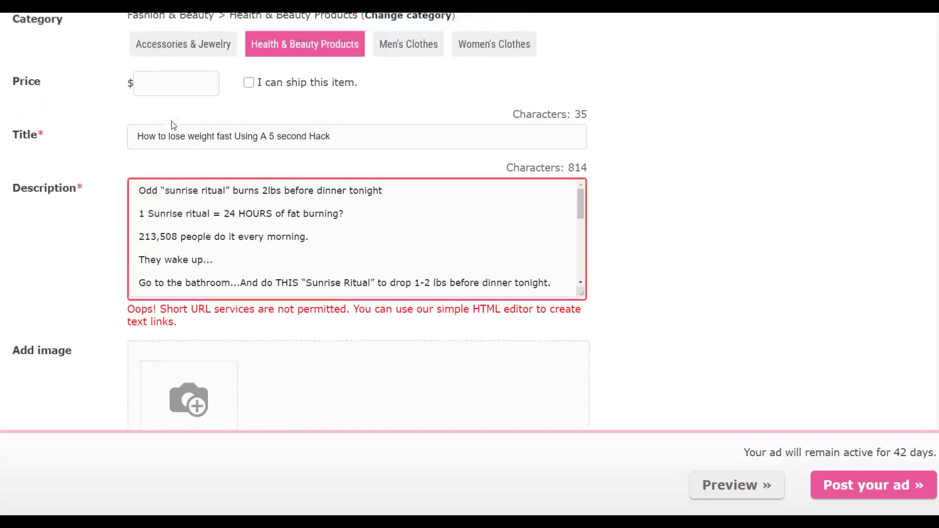
{"action": "scroll", "coordinate": [342, 220], "scroll_direction": "down", "scroll_amount": 4}
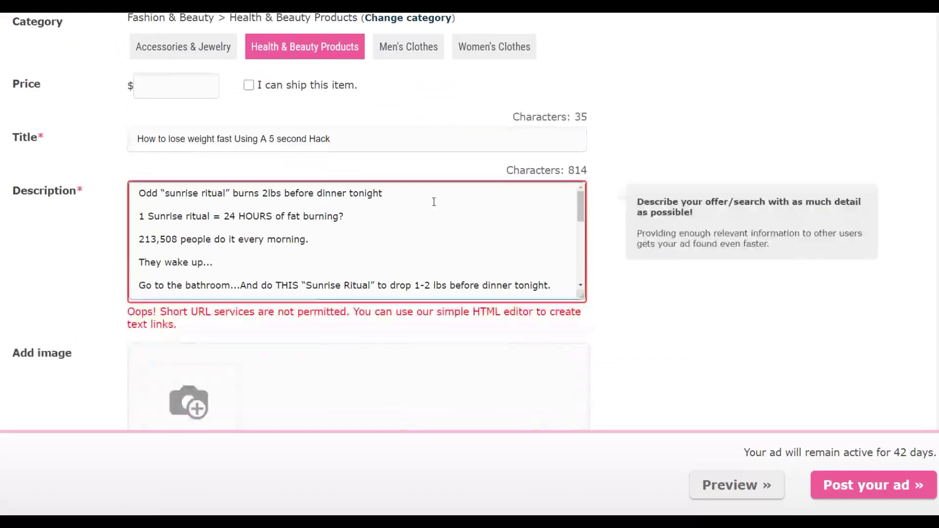
Replace the bit.ly link at the description's end with the full Digistore24 affiliate URL.
{"action": "left_click_drag", "start_coordinate": [582, 120], "coordinate": [381, 218]}
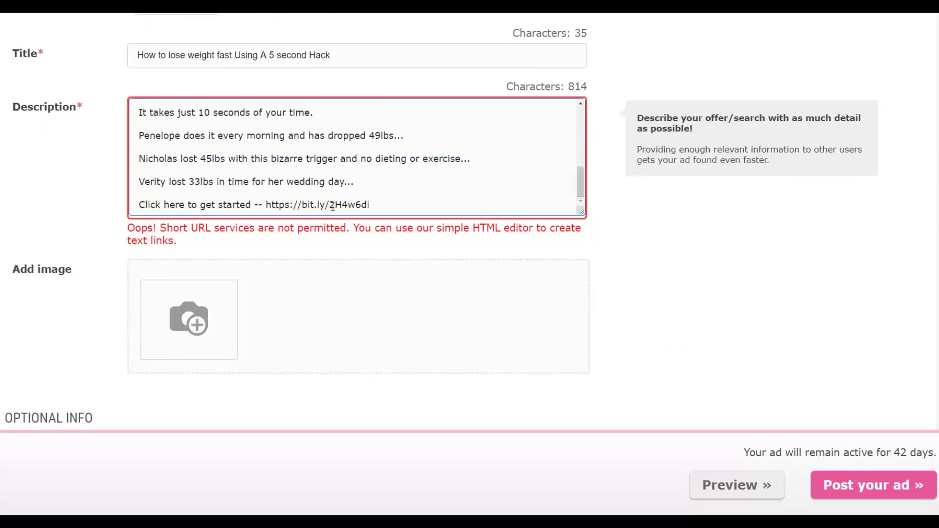
{"action": "left_click_drag", "start_coordinate": [264, 206], "coordinate": [368, 207]}
{"action": "key", "text": "Delete"}
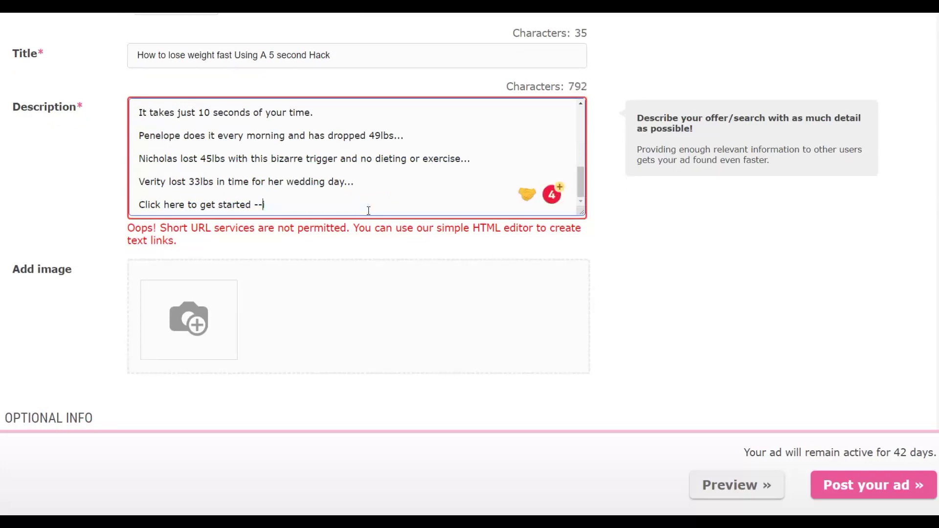
{"action": "key", "text": "Delete"}
{"action": "type", "text": "https://www.digistore24.com/redir/348520/rexosky/"}
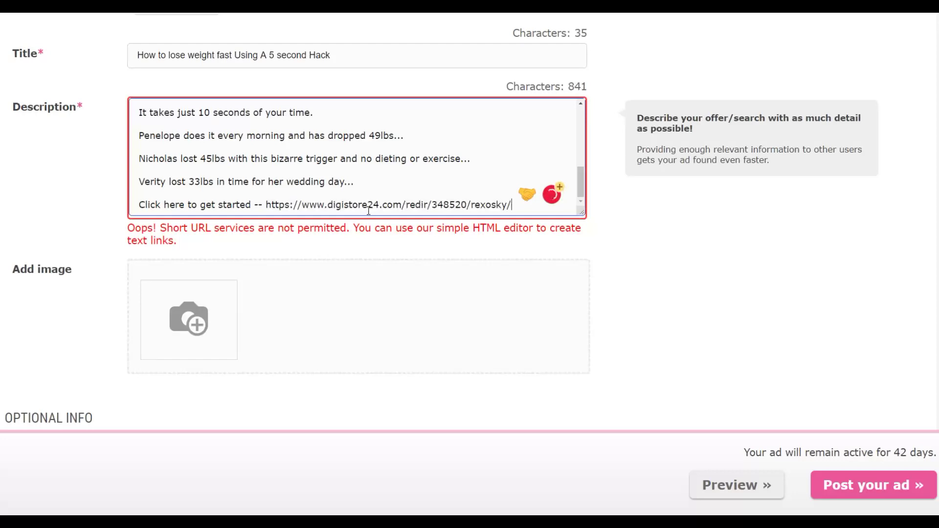
Replace the Website field's link with the full Digistore24 affiliate URL and preview the ad.
{"action": "scroll", "coordinate": [368, 211], "scroll_direction": "down", "scroll_amount": 5}
{"action": "left_click", "coordinate": [53, 195]}
{"action": "key", "text": "ctrl+a"}
{"action": "type", "text": "https://www.digistore24.com/redir/348520/rexosky/"}
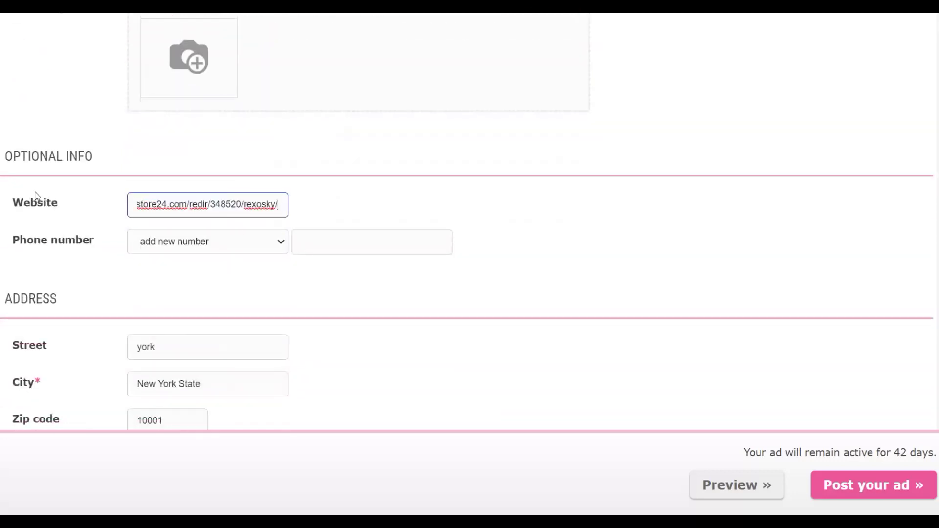
{"action": "scroll", "coordinate": [304, 284], "scroll_direction": "down", "scroll_amount": 2}
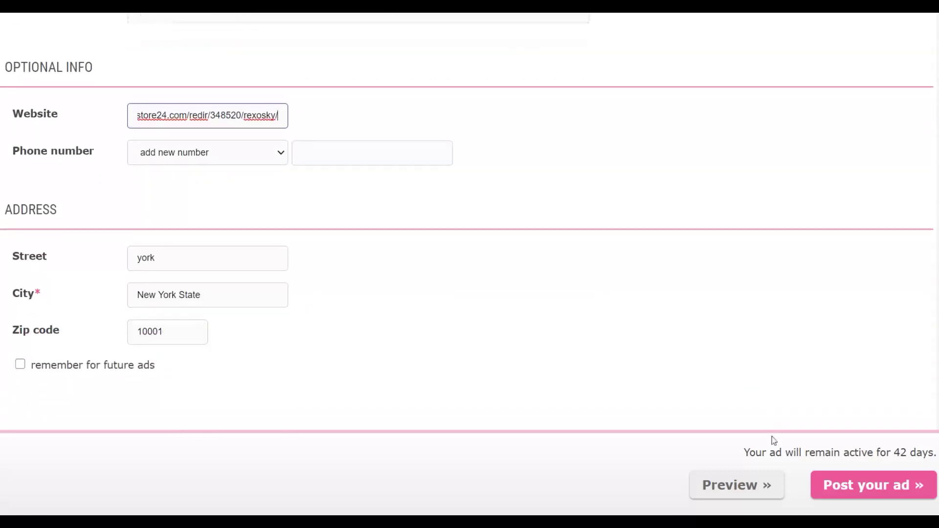
{"action": "left_click", "coordinate": [725, 487]}
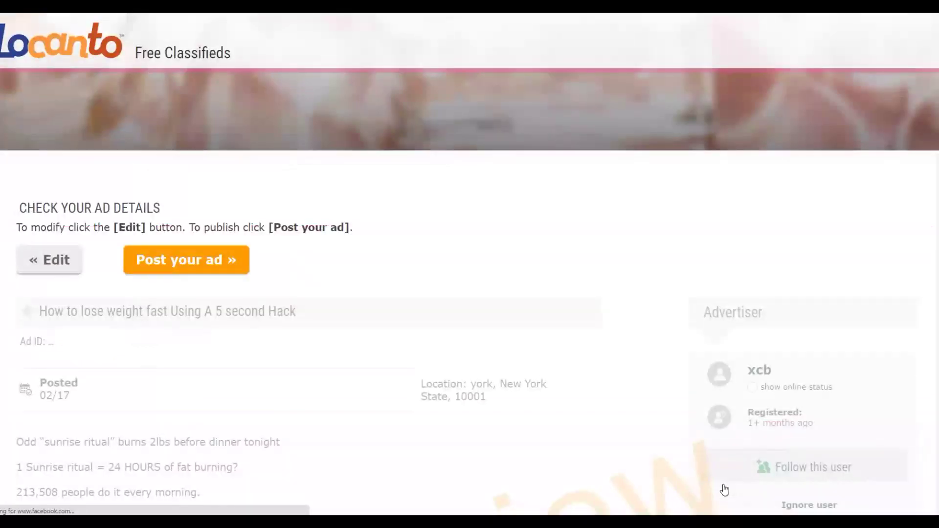
Check the preview's text and Website link, then post the ad.
{"action": "scroll", "coordinate": [158, 195], "scroll_direction": "down", "scroll_amount": 5}
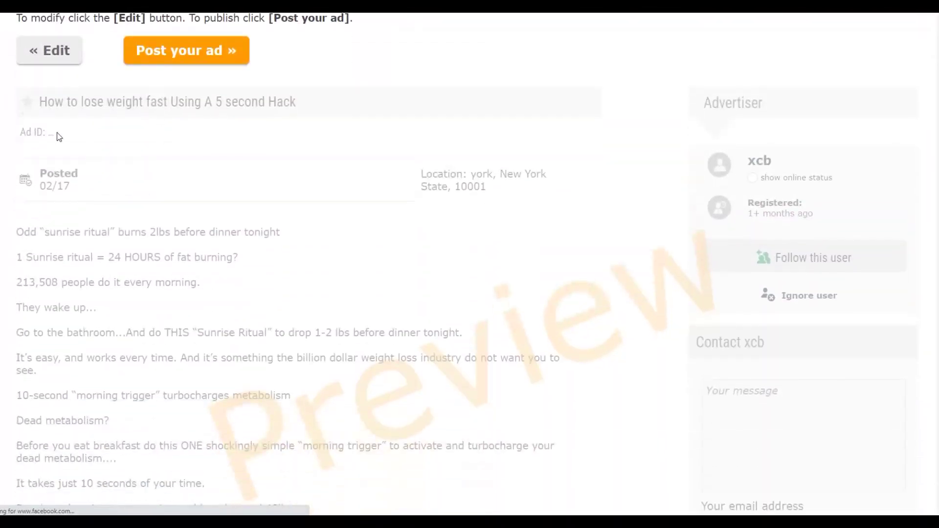
{"action": "scroll", "coordinate": [136, 88], "scroll_direction": "down", "scroll_amount": 5}
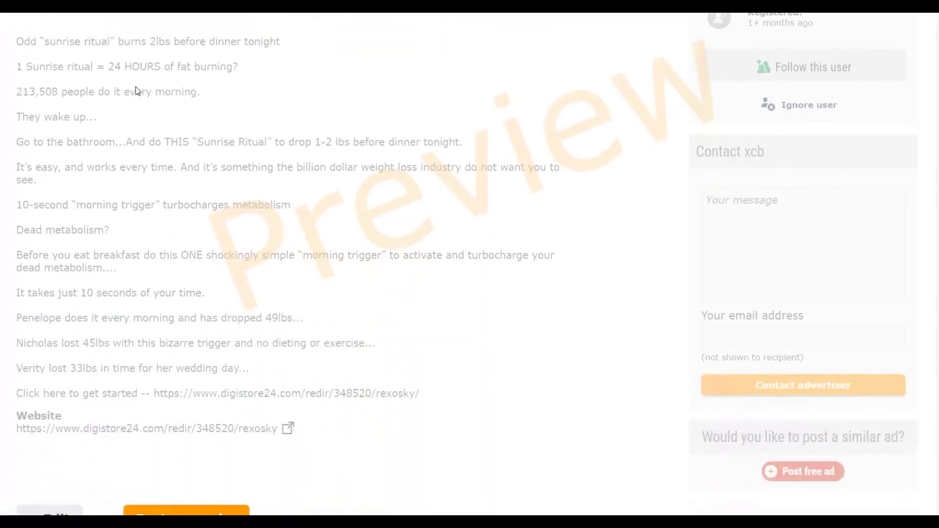
{"action": "scroll", "coordinate": [136, 87], "scroll_direction": "down", "scroll_amount": 2}
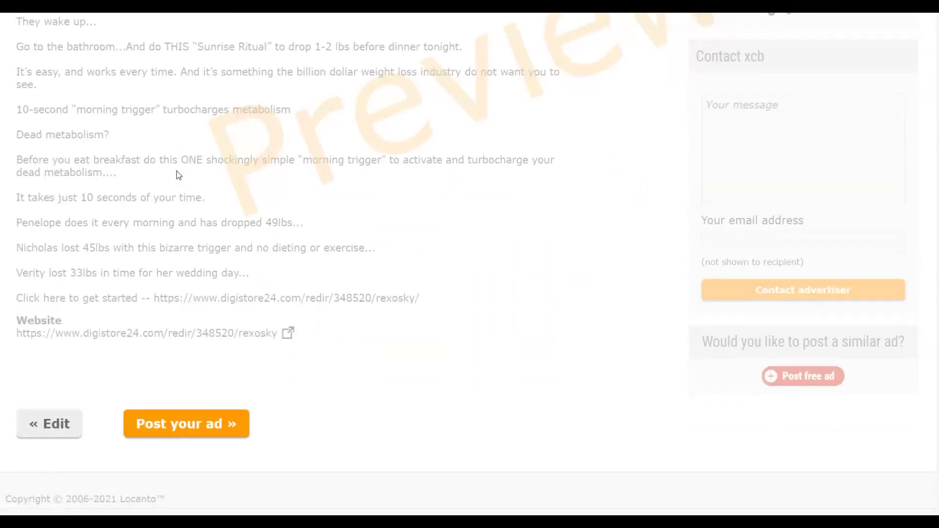
{"action": "left_click", "coordinate": [192, 426]}
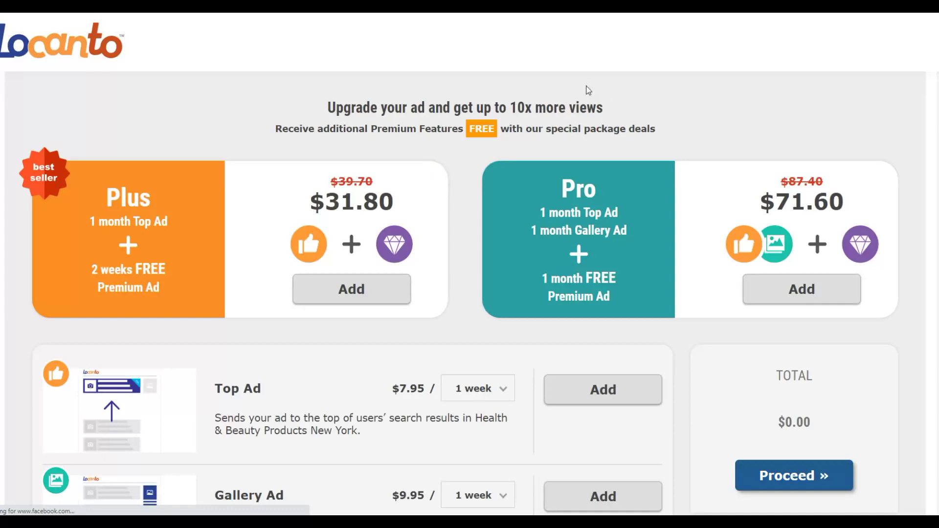
Skip the Plus ($31.80) and Pro ($71.60) upgrades and proceed with the free ad at $0.00.
{"action": "scroll", "coordinate": [589, 90], "scroll_direction": "down", "scroll_amount": 3}
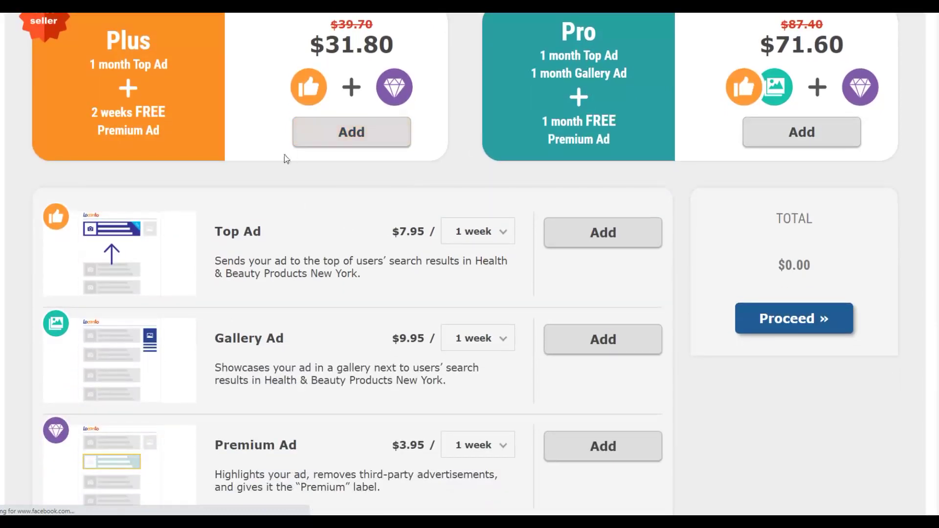
{"action": "scroll", "coordinate": [597, 197], "scroll_direction": "down", "scroll_amount": 1}
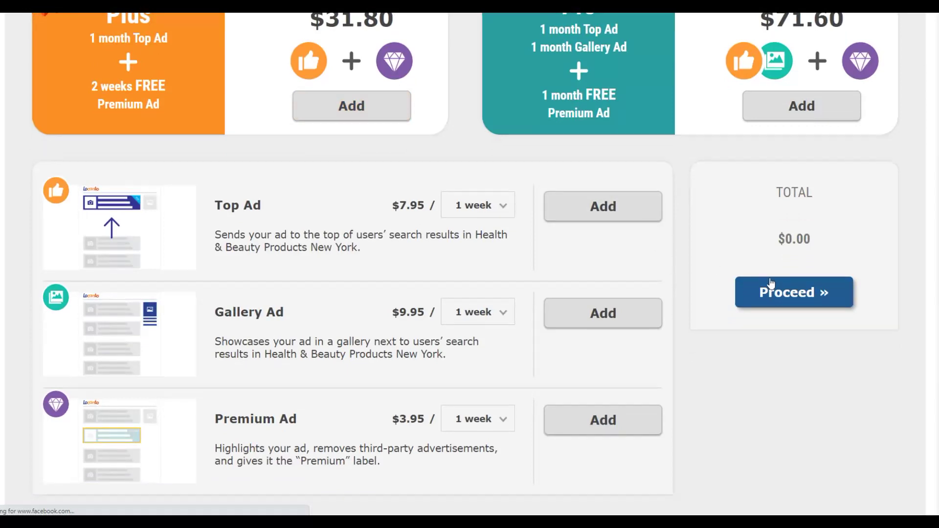
{"action": "left_click_drag", "start_coordinate": [781, 197], "coordinate": [785, 241]}
{"action": "left_click", "coordinate": [787, 241]}
{"action": "left_click", "coordinate": [795, 302]}
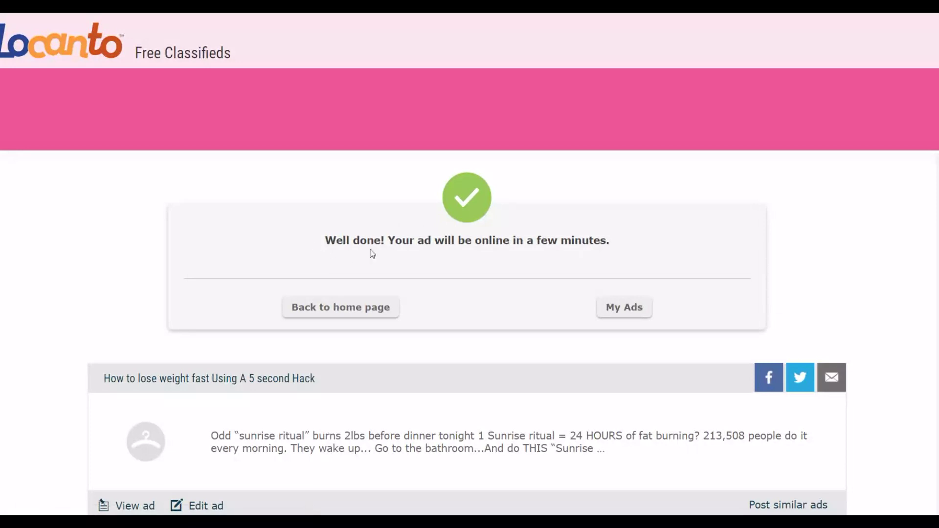
Open the newly posted ad 'How to lose weight fast Using A 5 second Hack' from the confirmation page.
{"action": "scroll", "coordinate": [590, 239], "scroll_direction": "down", "scroll_amount": 3}
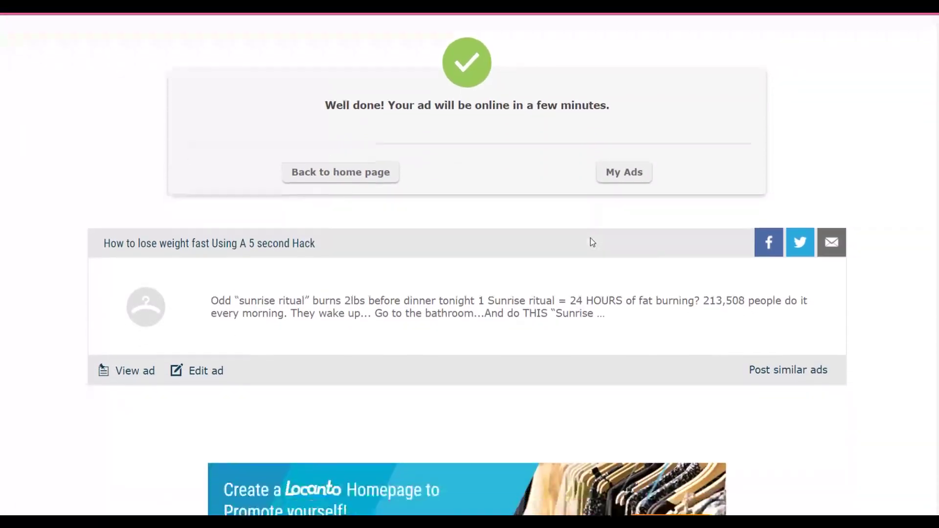
{"action": "scroll", "coordinate": [487, 274], "scroll_direction": "down", "scroll_amount": 1}
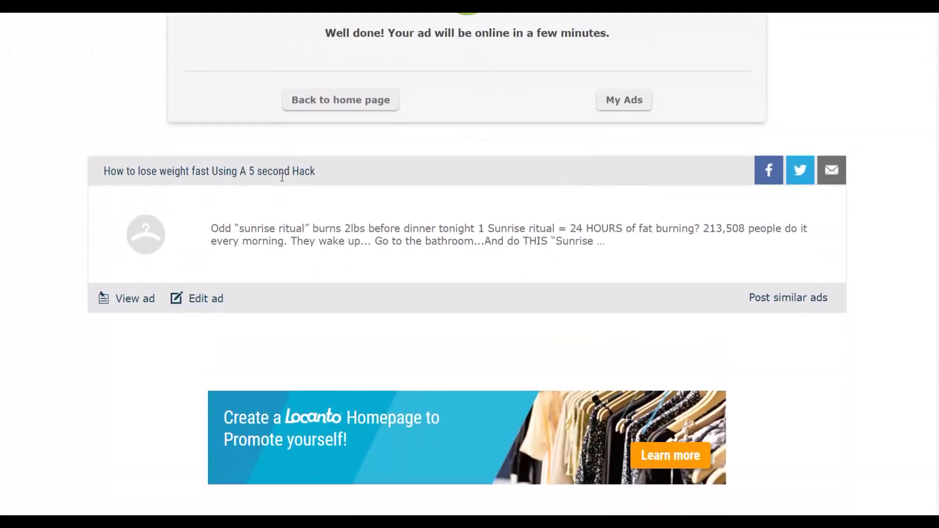
{"action": "scroll", "coordinate": [284, 176], "scroll_direction": "up", "scroll_amount": 2}
{"action": "scroll", "coordinate": [102, 245], "scroll_direction": "down", "scroll_amount": 3}
{"action": "left_click", "coordinate": [115, 247]}
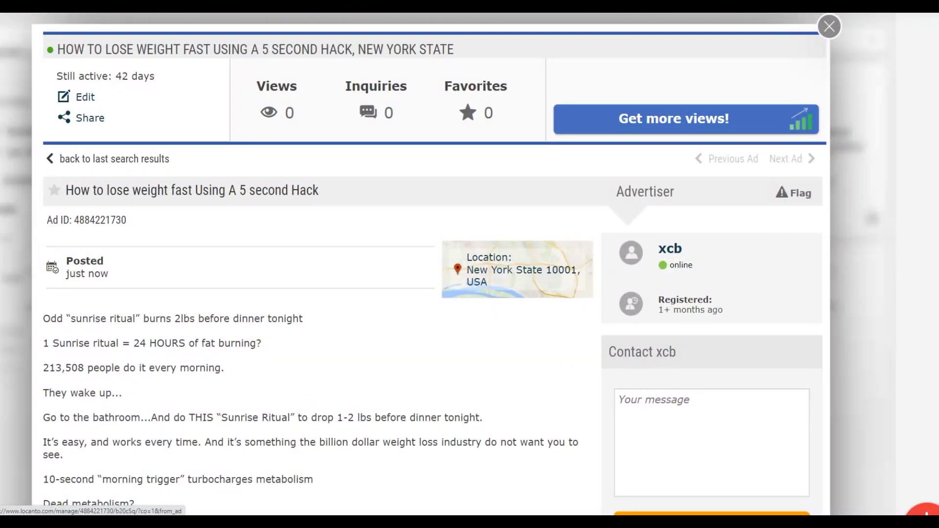
Test the ad's Digistore24 Website link and review the resulting page.
{"action": "scroll", "coordinate": [550, 202], "scroll_direction": "down", "scroll_amount": 4}
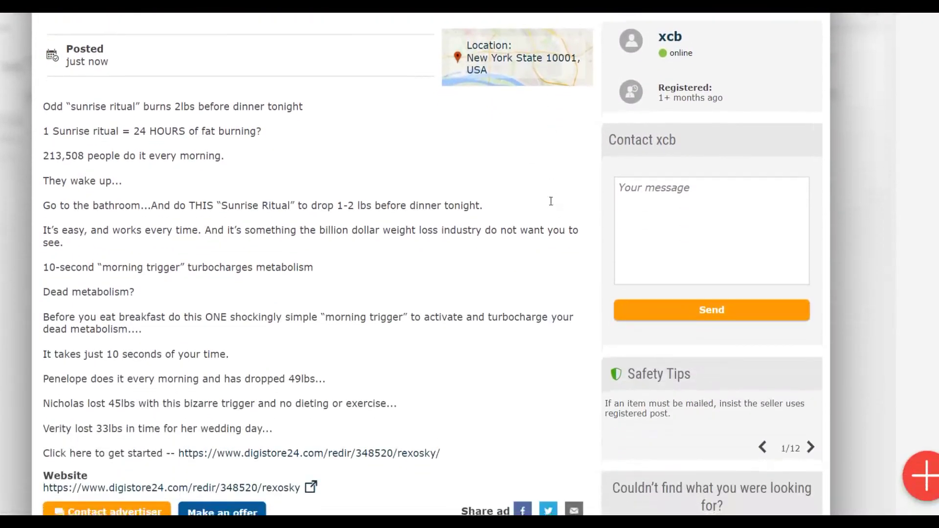
{"action": "scroll", "coordinate": [551, 201], "scroll_direction": "down", "scroll_amount": 4}
{"action": "left_click", "coordinate": [276, 280]}
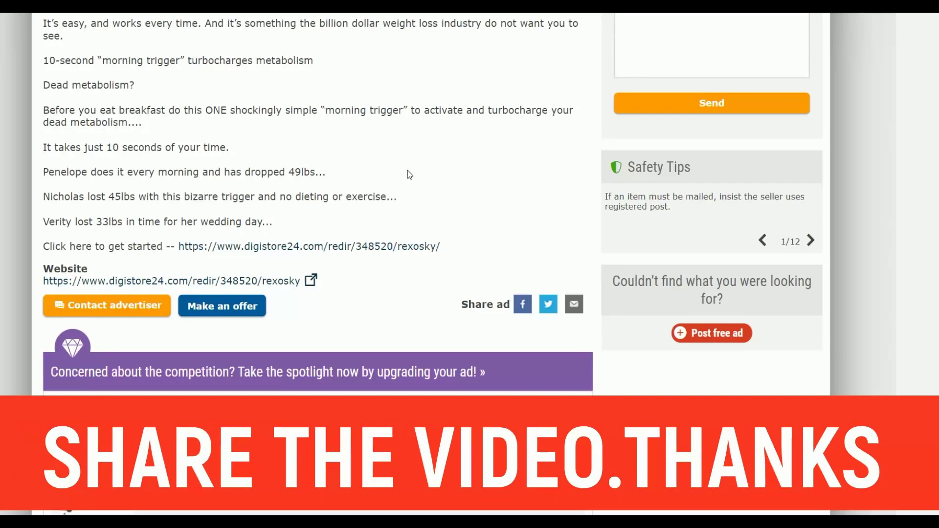
{"action": "scroll", "coordinate": [410, 175], "scroll_direction": "down", "scroll_amount": 6}
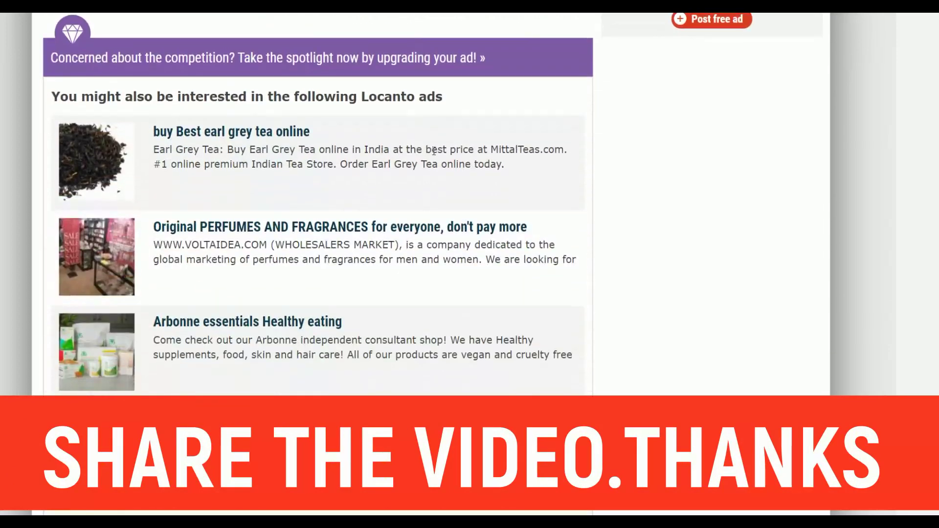
{"action": "scroll", "coordinate": [434, 152], "scroll_direction": "down", "scroll_amount": 2}
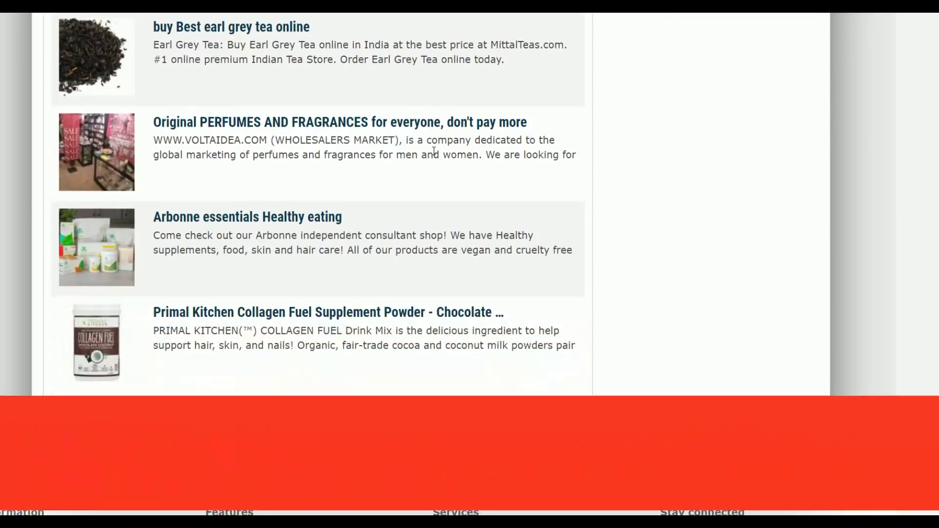
{"action": "scroll", "coordinate": [434, 151], "scroll_direction": "up", "scroll_amount": 10}
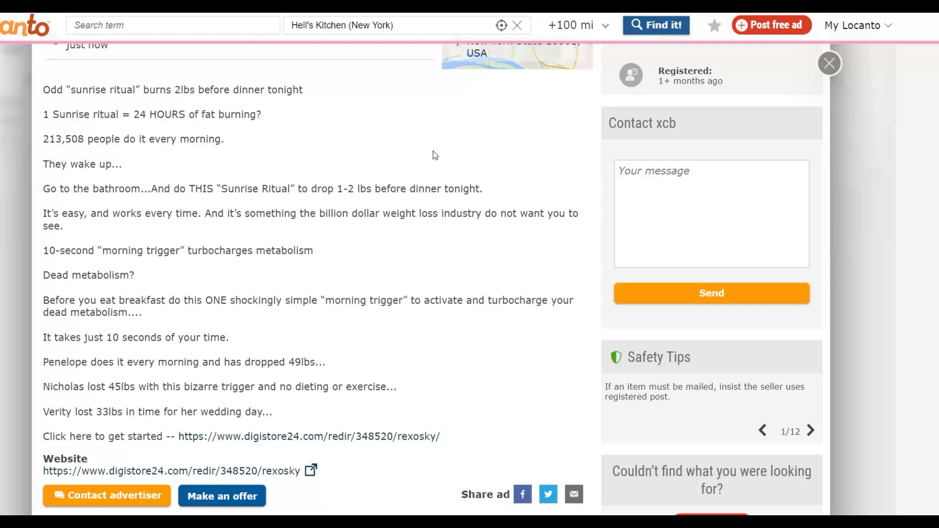
{"action": "scroll", "coordinate": [433, 151], "scroll_direction": "up", "scroll_amount": 8}
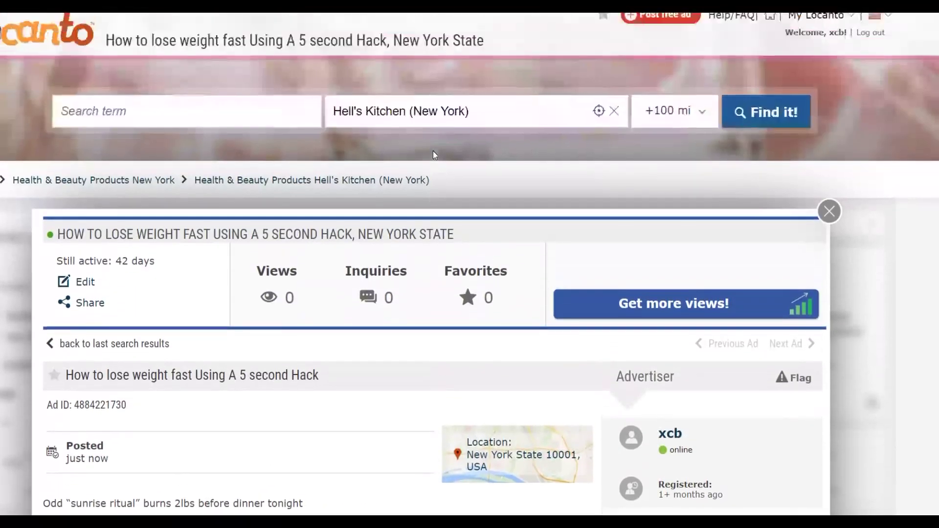